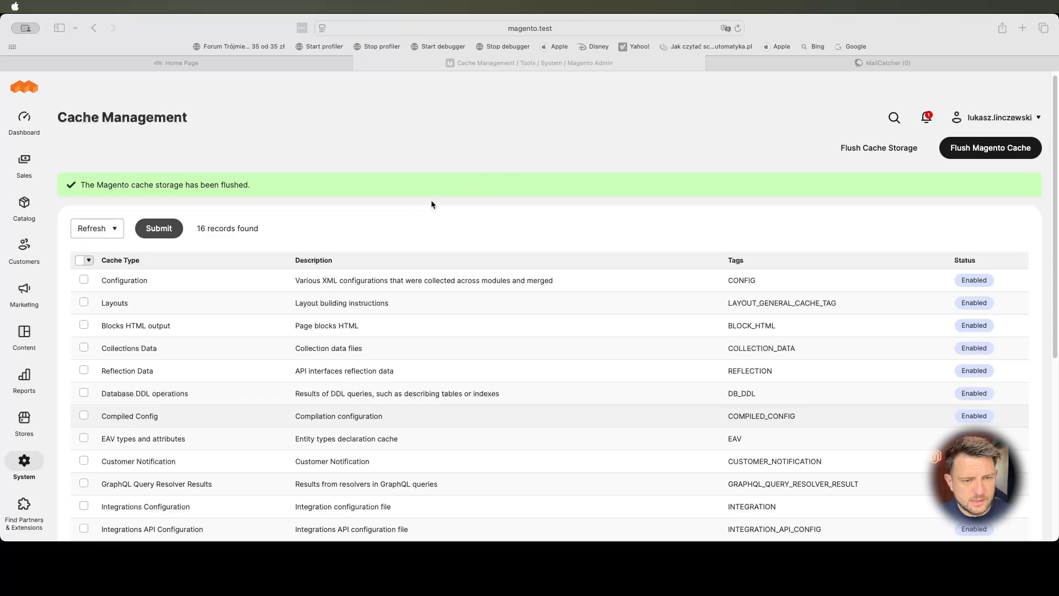
- Bring the browser forward and switch to the storefront home page tab showing Luma
left_click(389, 248)
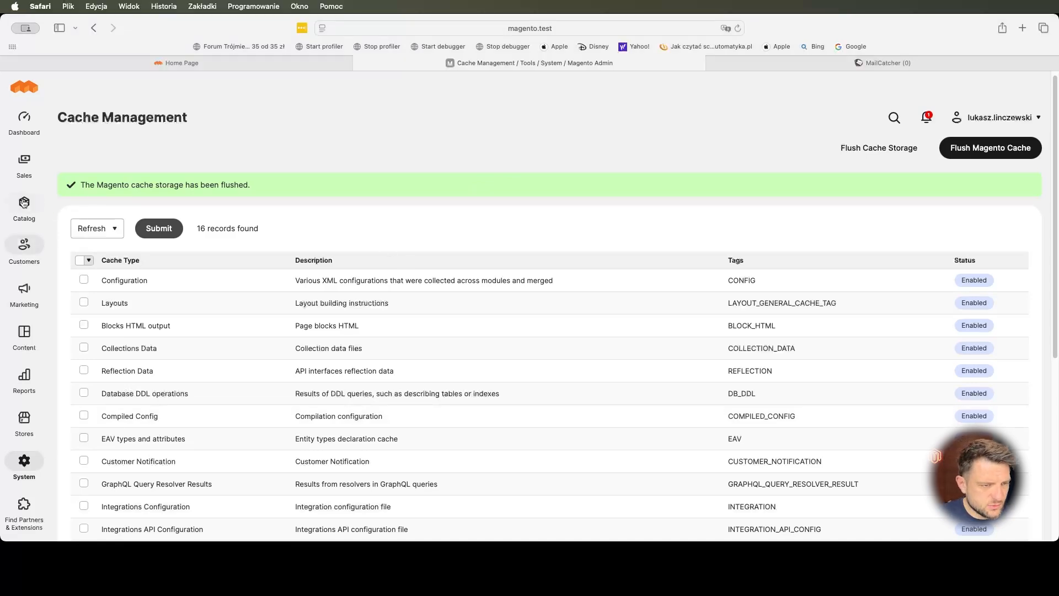
left_click(226, 62)
- Glance over the storefront home page, then open Content > Manage Custom Forms in the admin
scroll(642, 299, "down", 15)
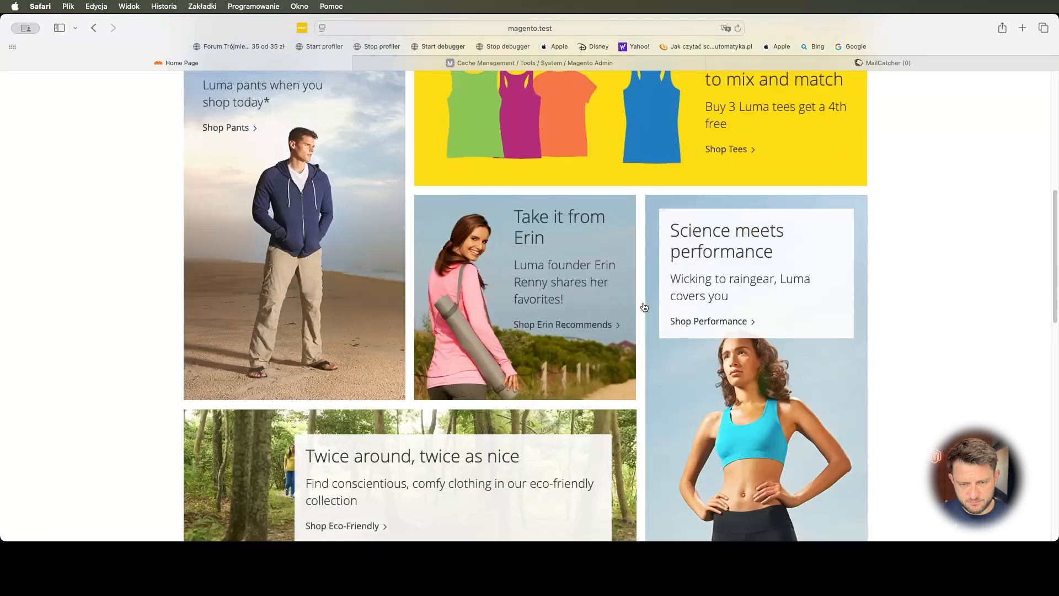
scroll(643, 300, "up", 15)
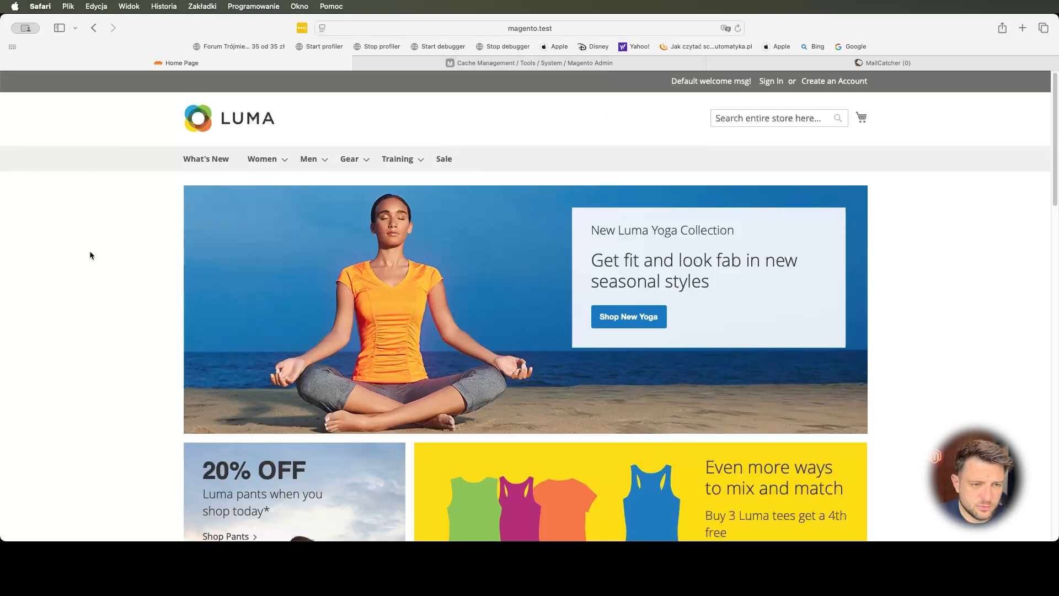
mouse_move(288, 150)
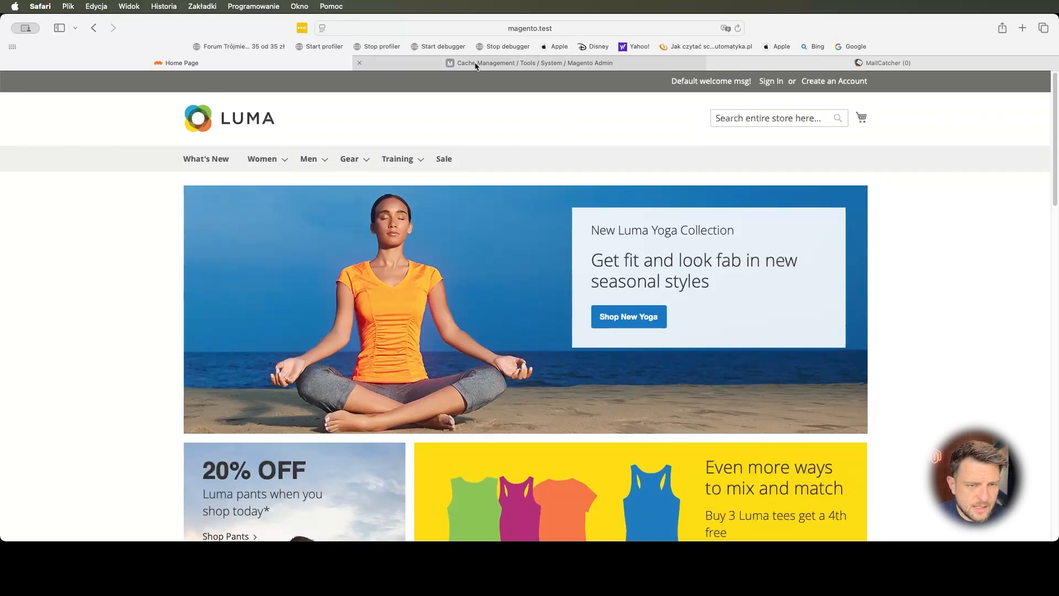
left_click(473, 64)
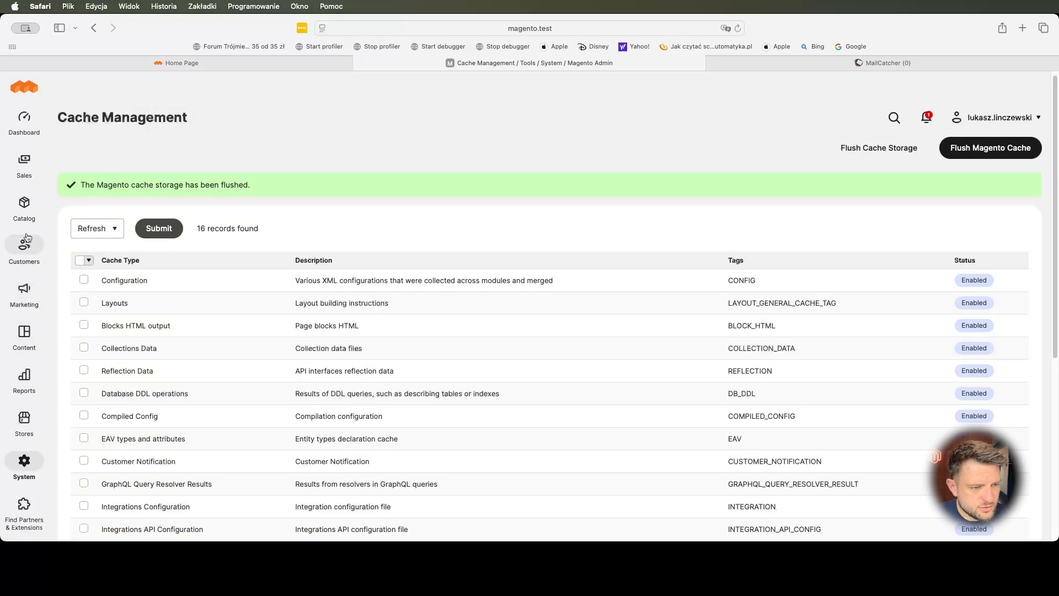
left_click(25, 327)
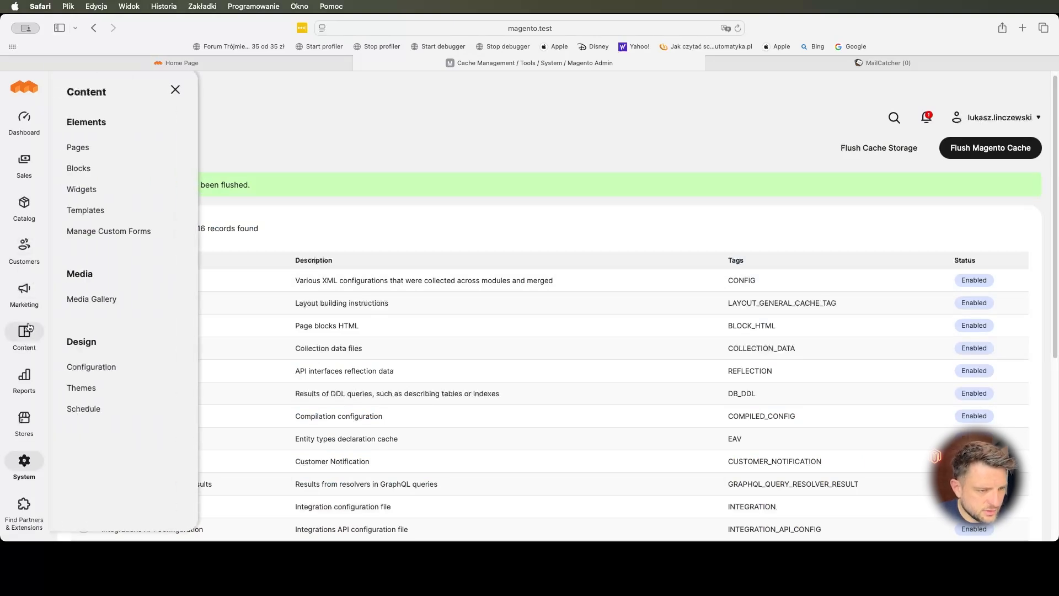
left_click(108, 230)
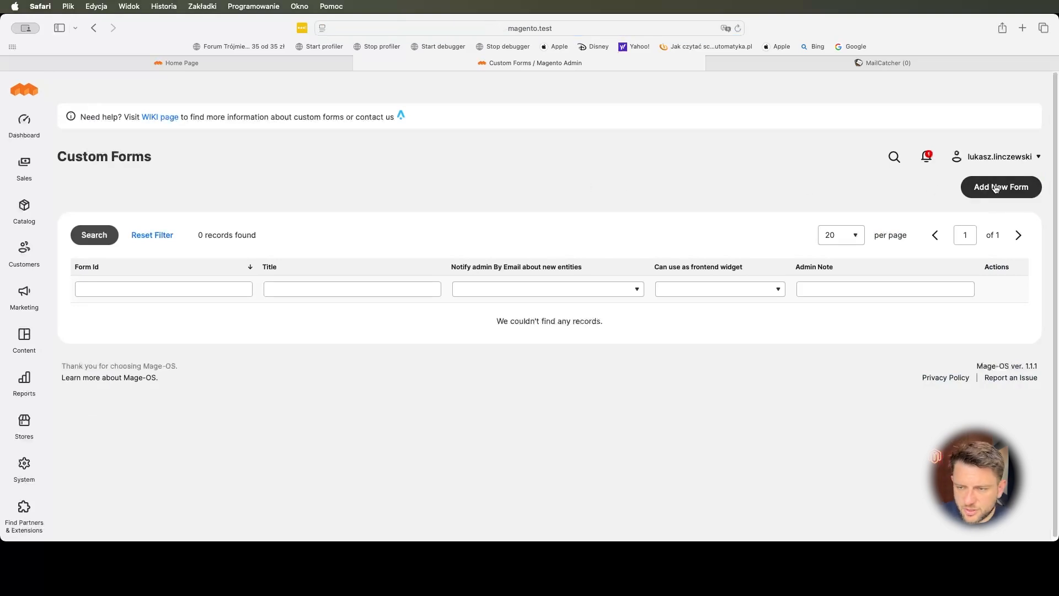
- Review the storefront footer's Contact Us page, then start a new form from the Custom Forms grid
left_click(226, 63)
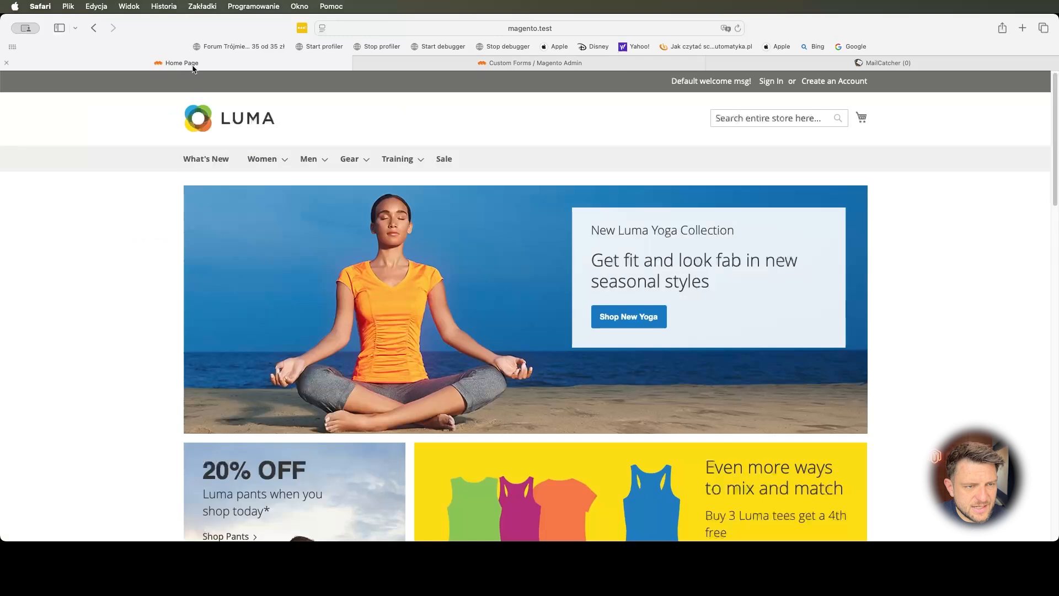
scroll(482, 273, "down", 10)
scroll(481, 273, "down", 15)
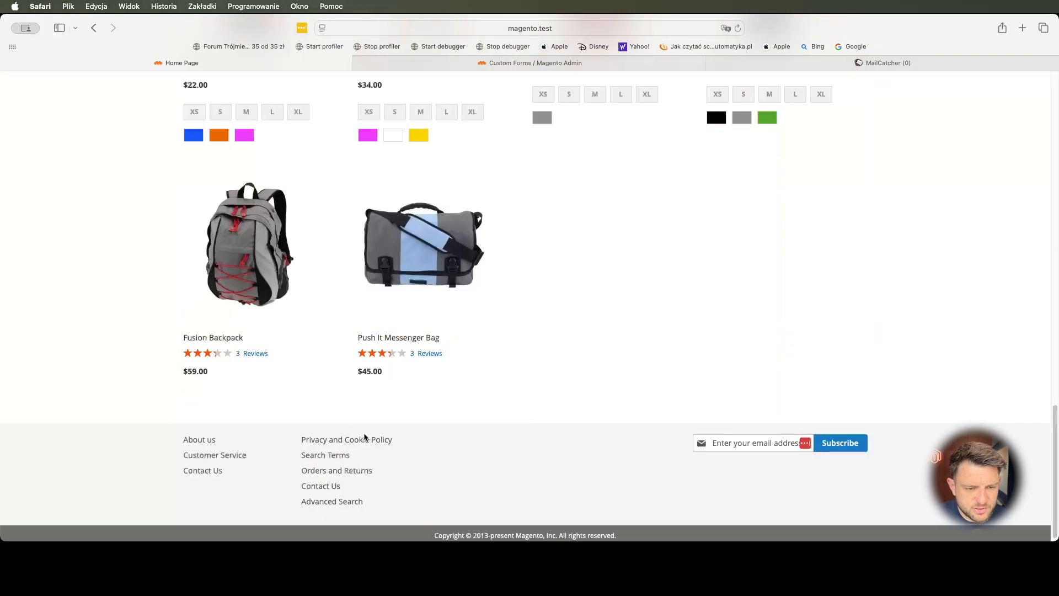
left_click(331, 489)
scroll(401, 333, "down", 5)
scroll(401, 333, "down", 1)
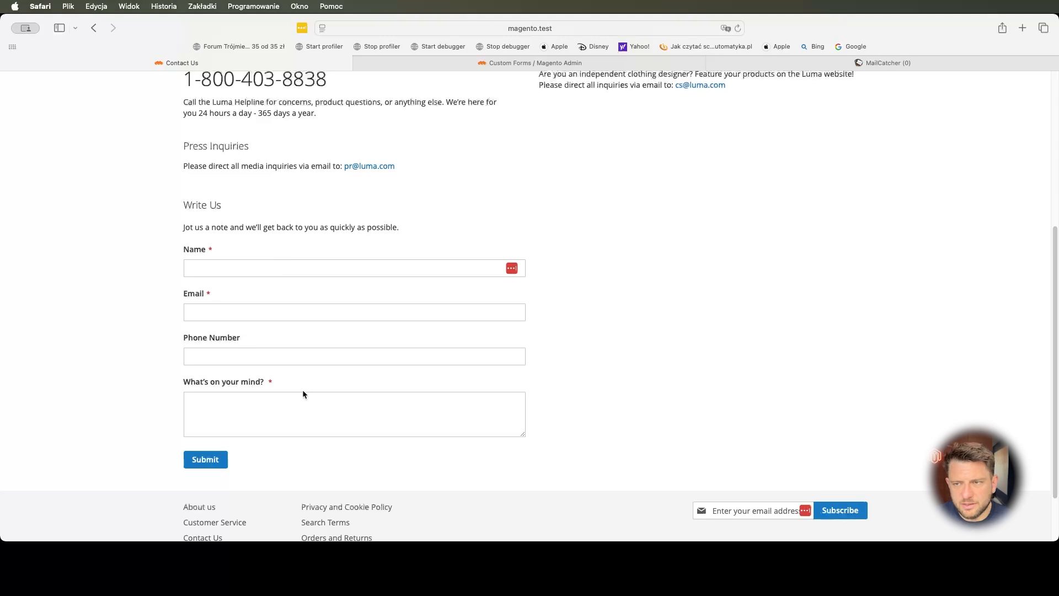
left_click(527, 63)
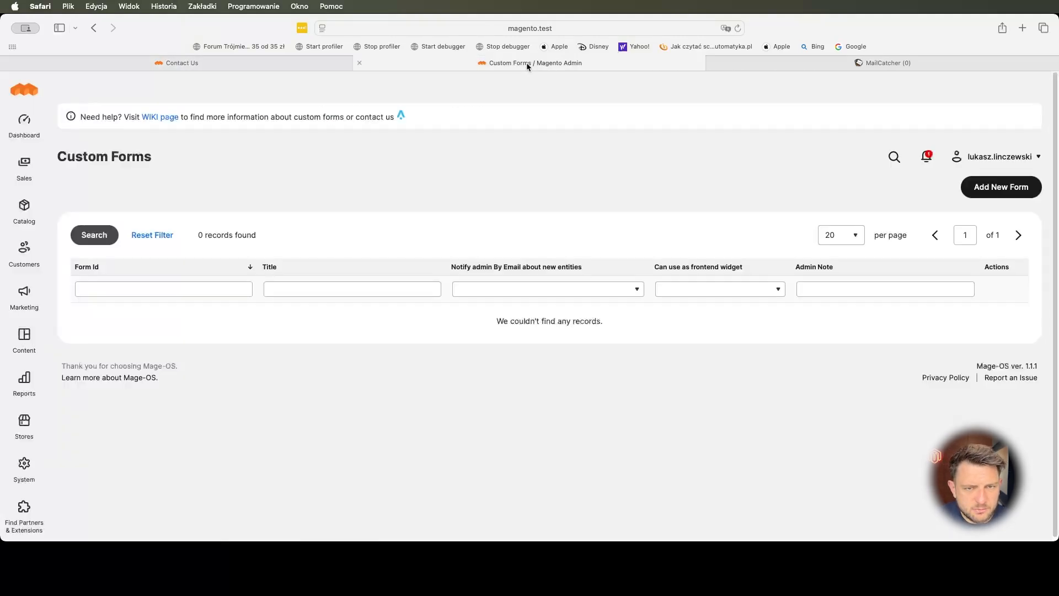
left_click(993, 189)
- Title the form 'Contact Us' and allow it as a frontend widget
left_click(471, 256)
type("Contact Us")
key("Tab")
scroll(288, 320, "down", 1)
left_click(443, 309)
left_click(444, 321)
scroll(310, 323, "down", 1)
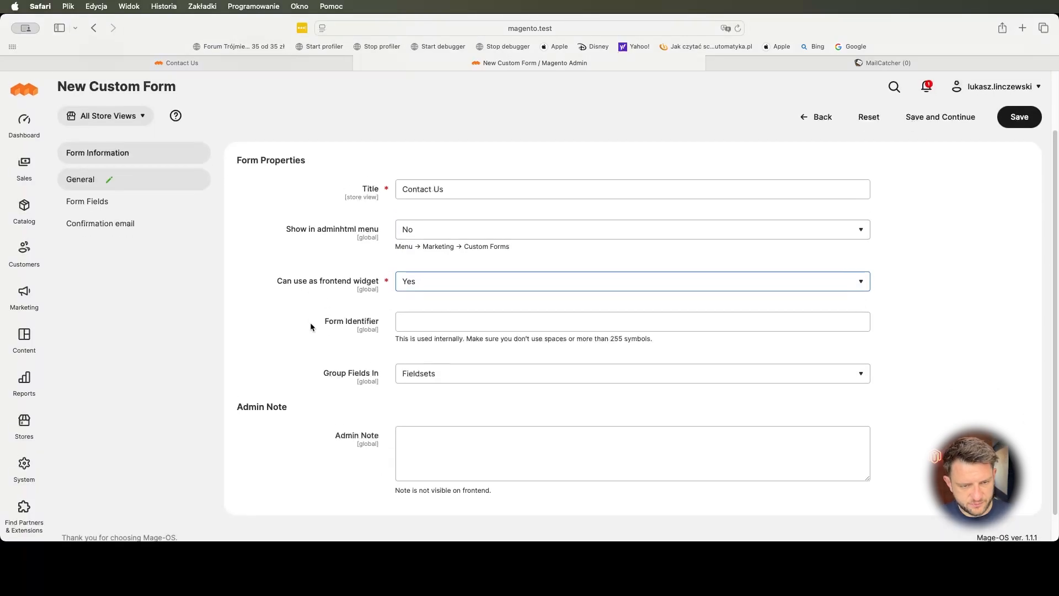
- Set identifier 'contact-us', Fieldsets grouping and admin note 'Akternative contact us form', then save
left_click(451, 318)
type("contact-us")
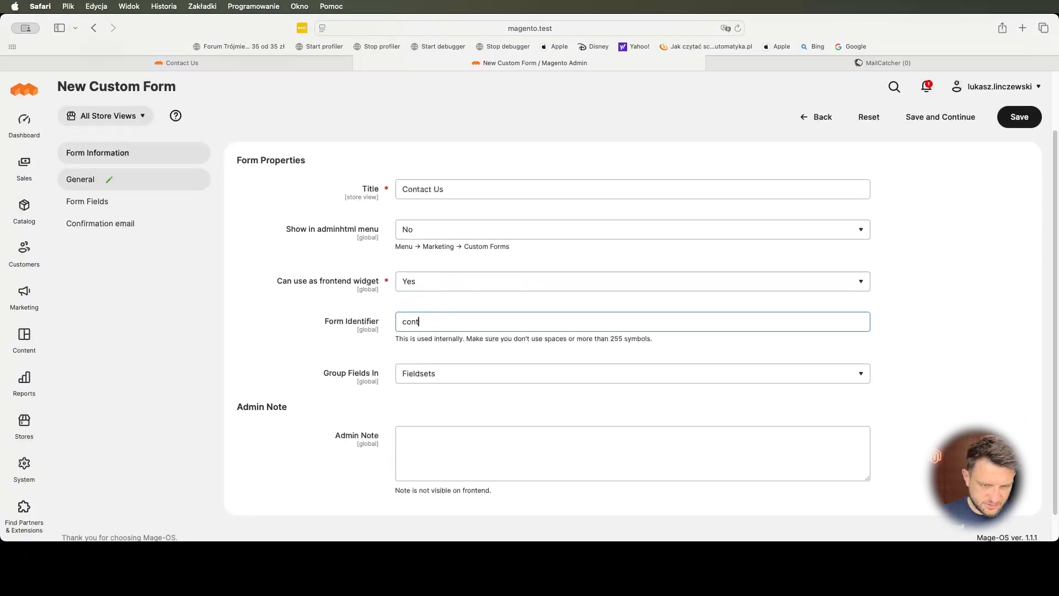
left_click(463, 371)
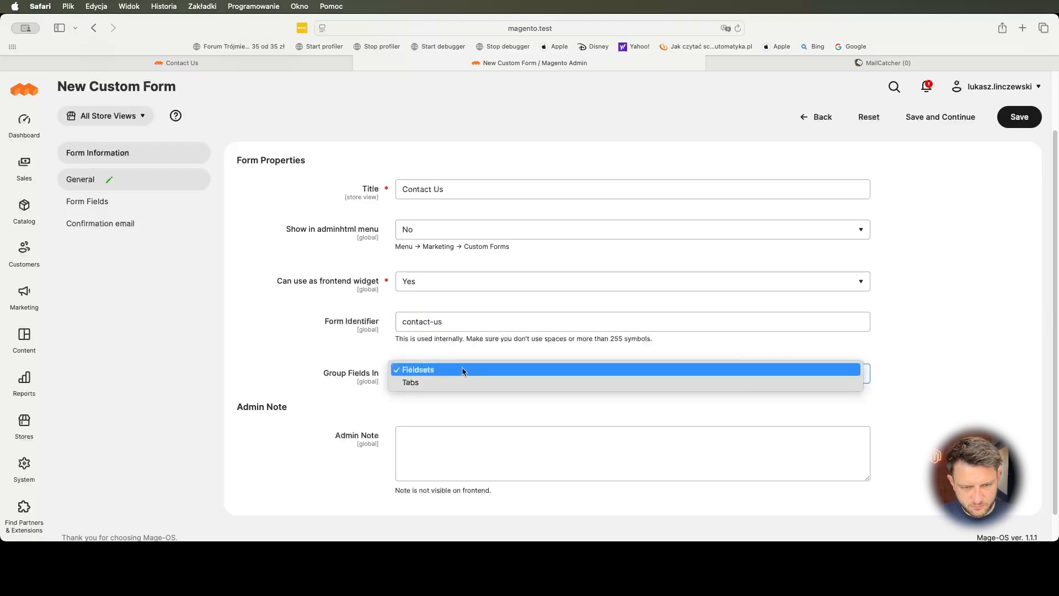
left_click(411, 369)
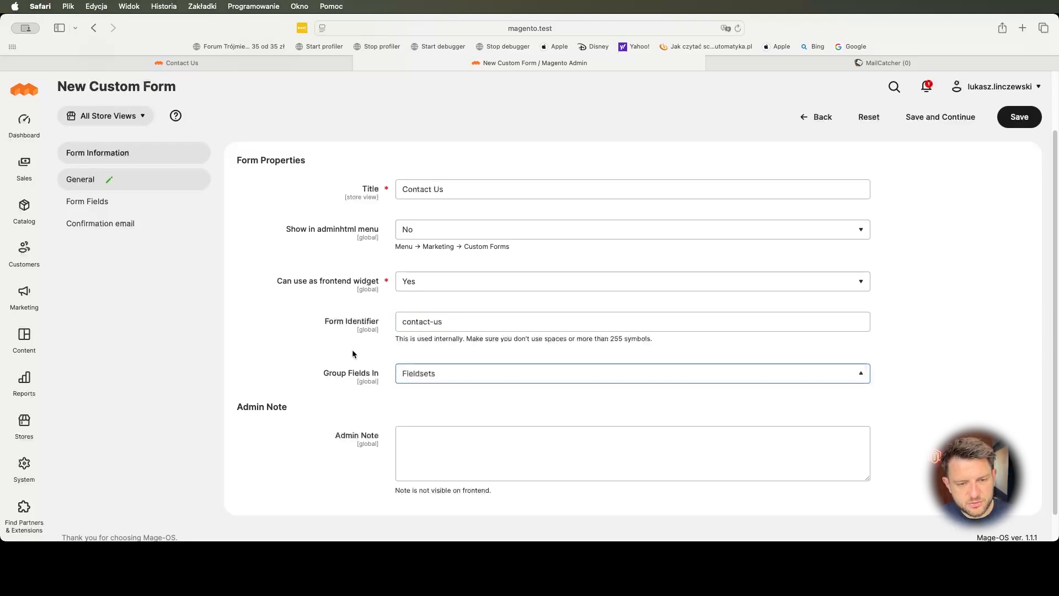
key("Tab")
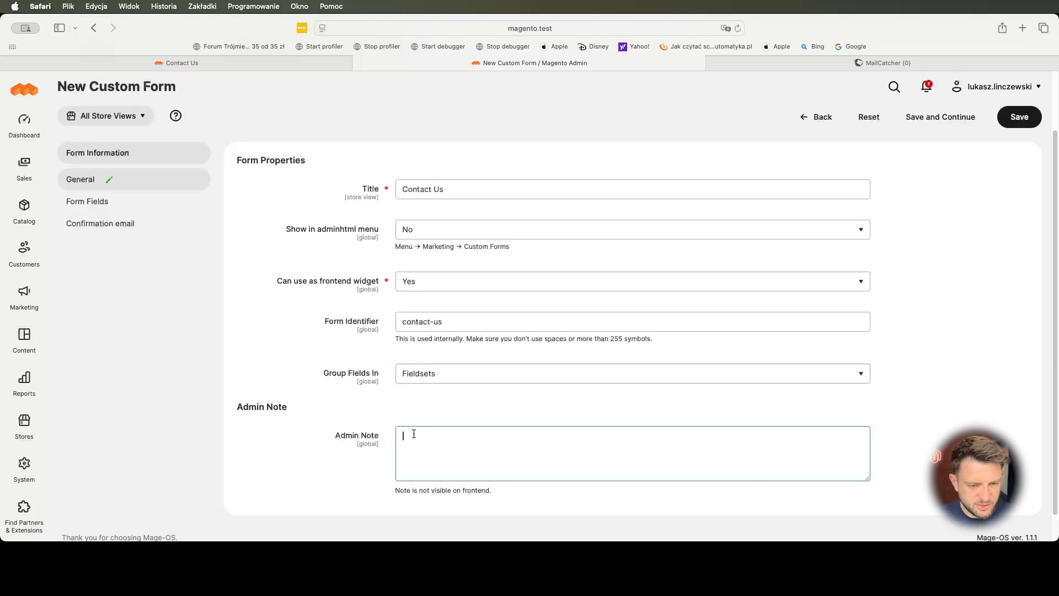
type("Ak")
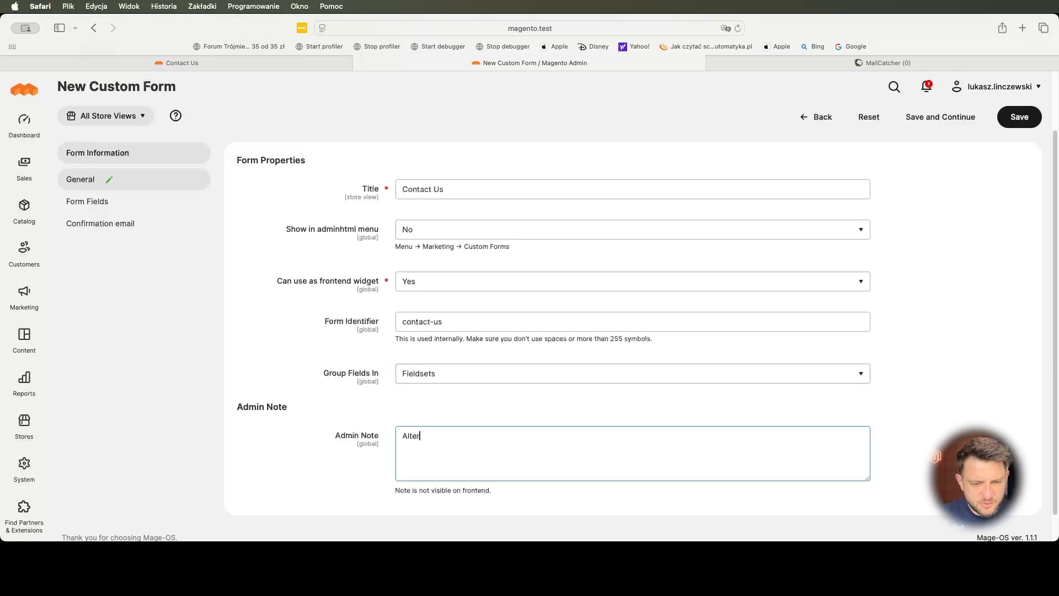
type("ternative contact us form")
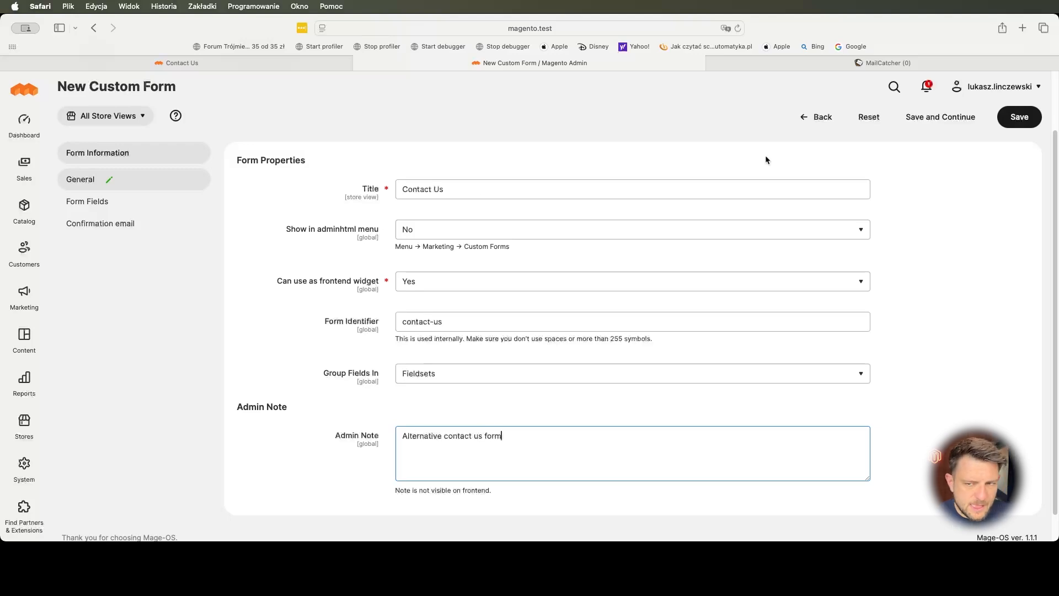
left_click(954, 117)
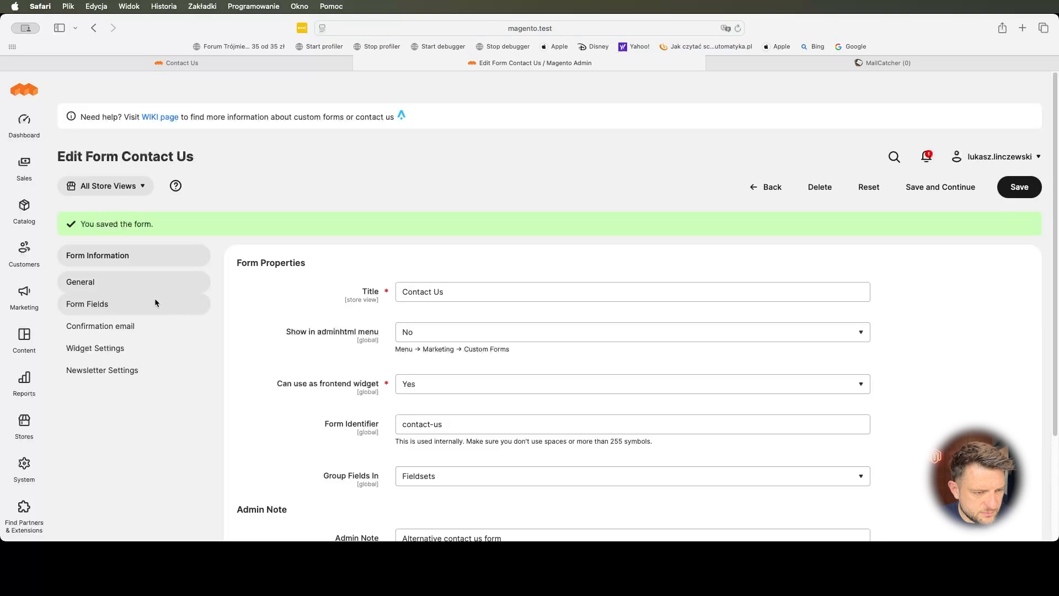
left_click(139, 305)
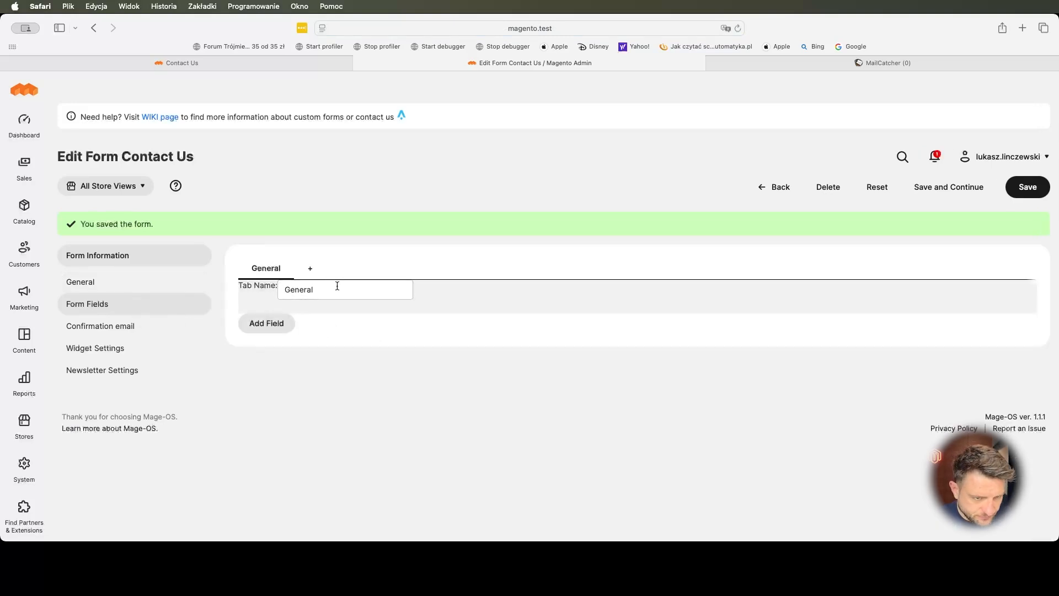
- Add a required First Name field to the form
left_click(264, 325)
left_click(442, 354)
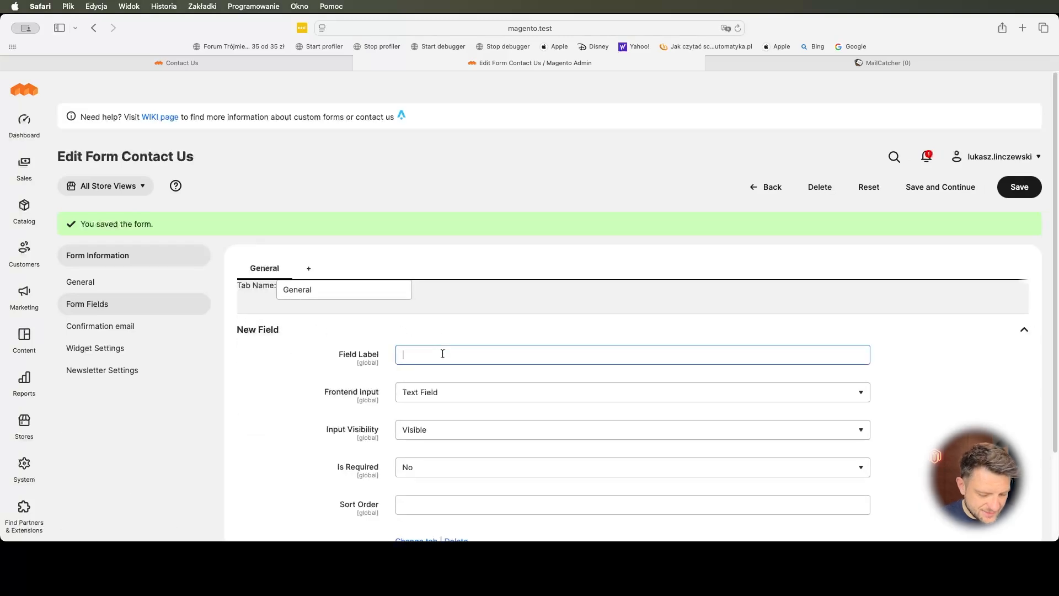
type("First Name")
key("Tab")
scroll(440, 386, "down", 3)
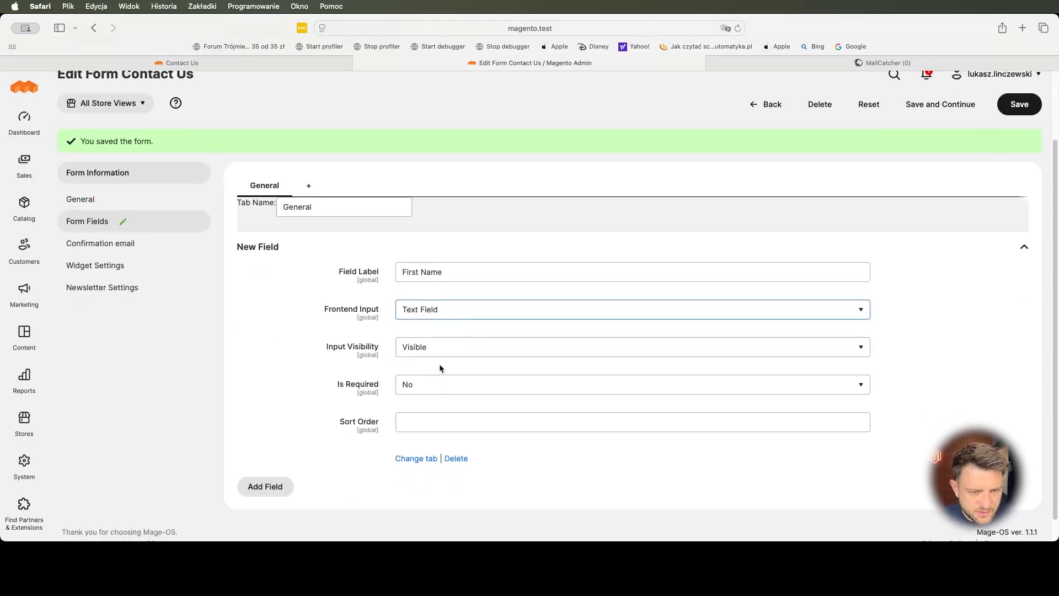
scroll(436, 368, "down", 2)
left_click(433, 359)
left_click(428, 344)
- Add a second field labelled Last Name, correcting the mistyped label
left_click(284, 459)
scroll(434, 390, "down", 6)
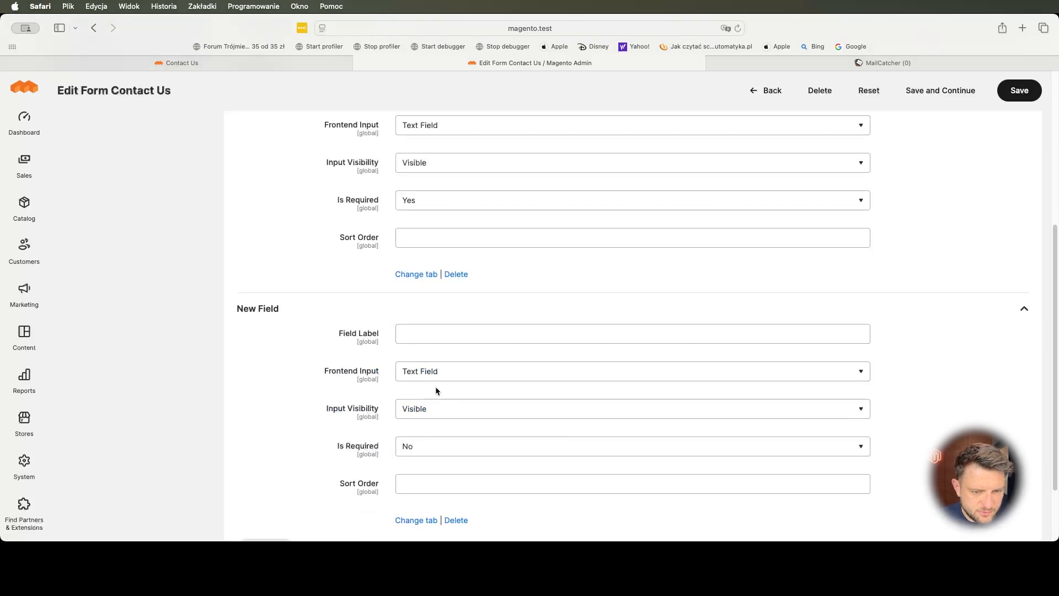
left_click(441, 346)
type("L")
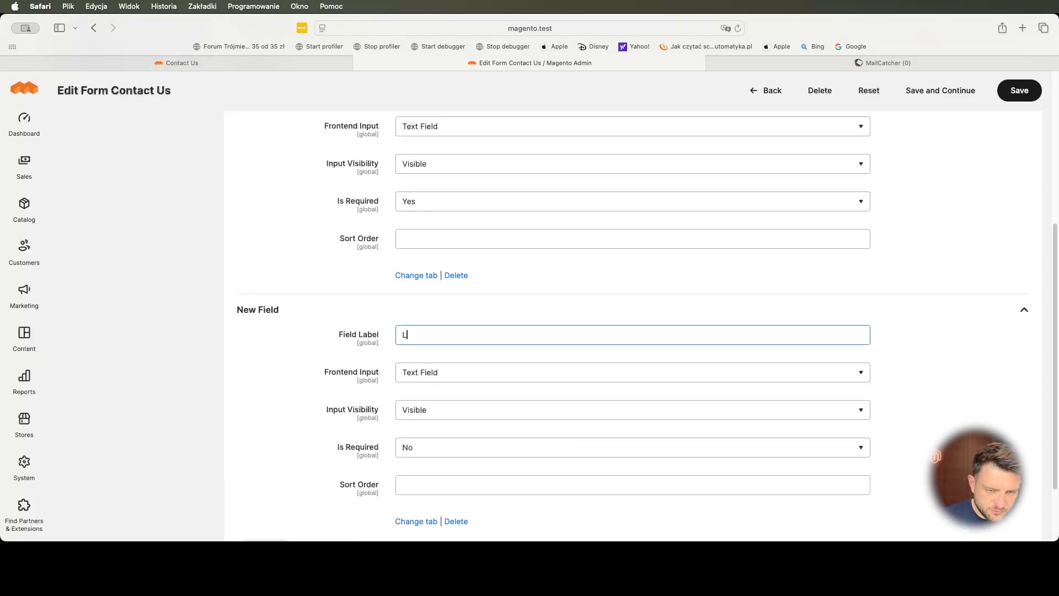
type("ast nam")
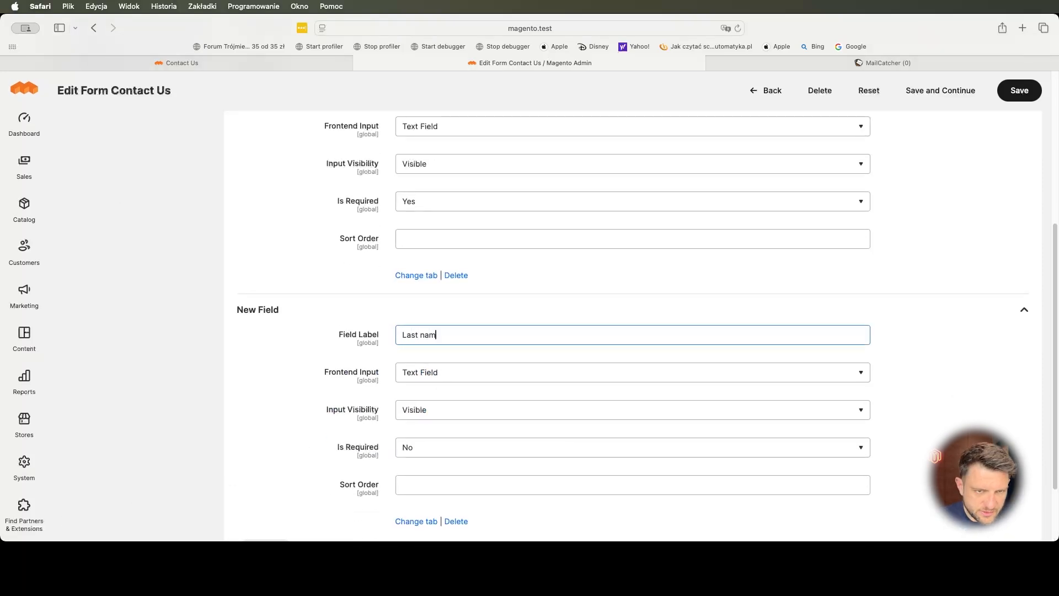
scroll(438, 333, "up", 5)
scroll(438, 332, "down", 3)
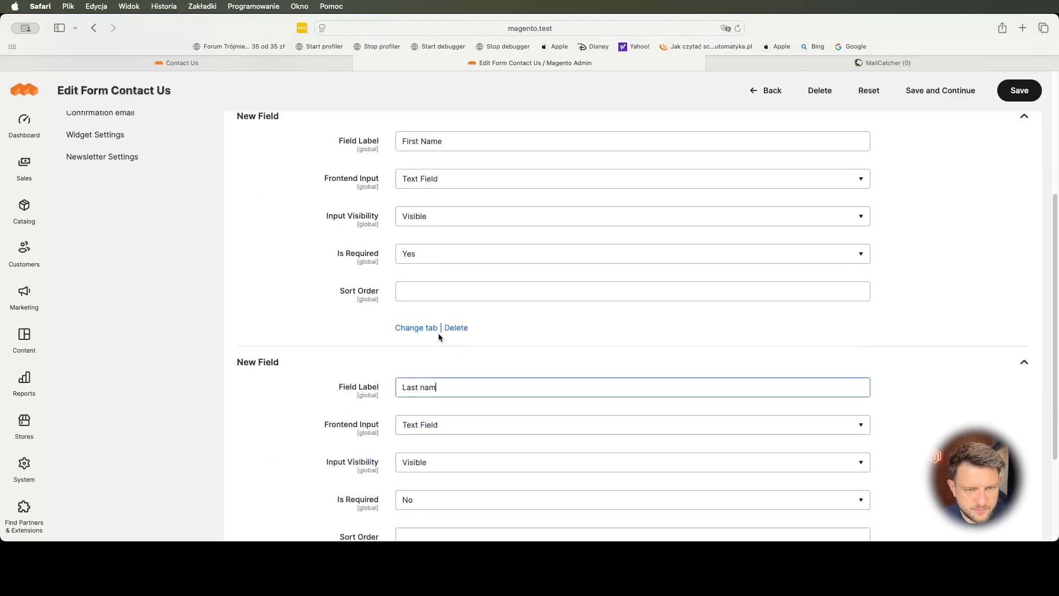
key("BackSpace")
key("BackSpace")
key("BackSpace")
type("Name")
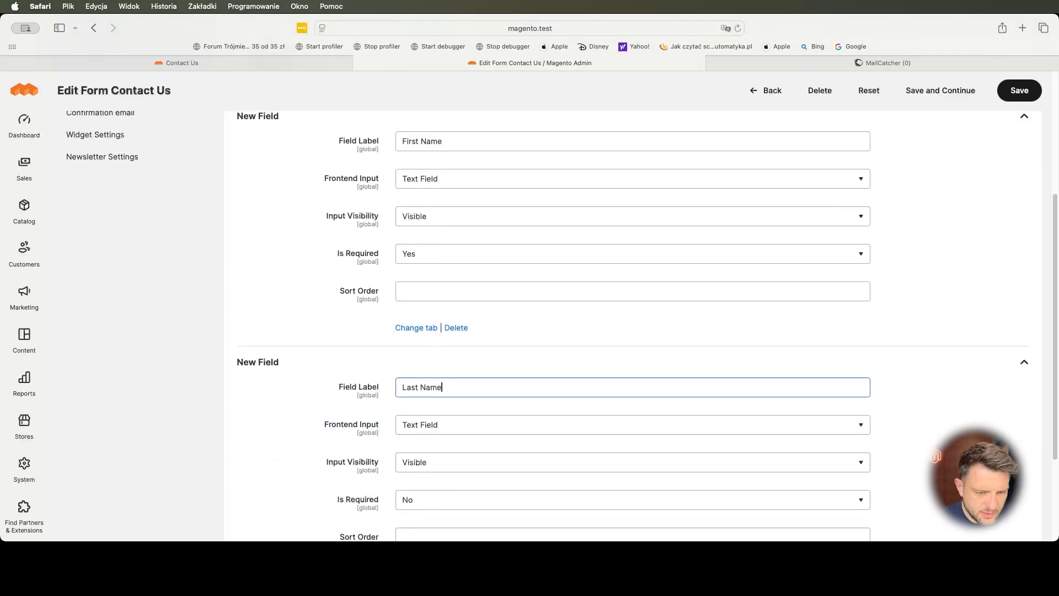
scroll(435, 335, "down", 3)
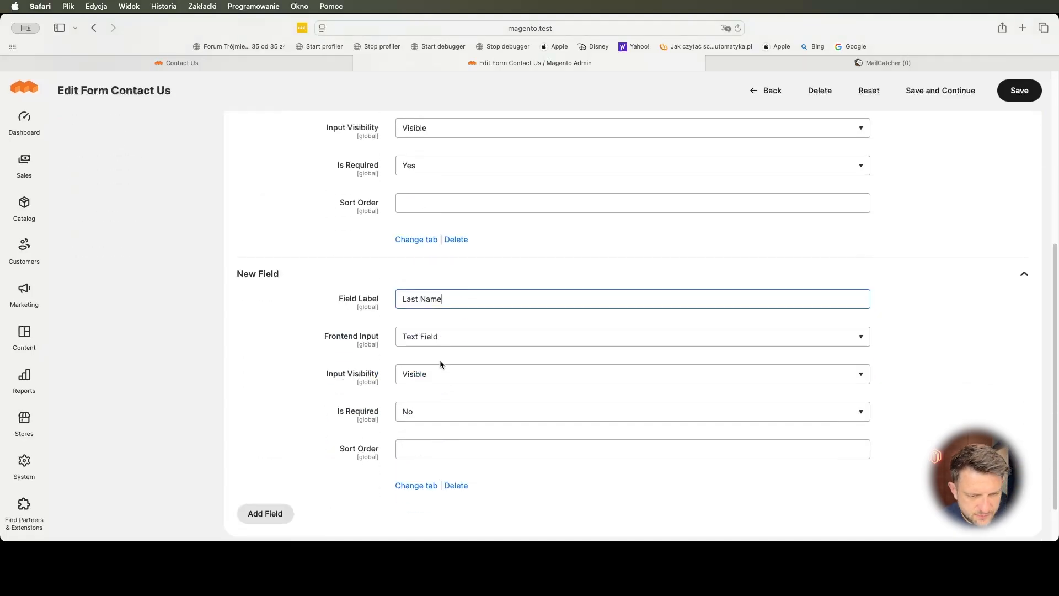
scroll(386, 429, "down", 2)
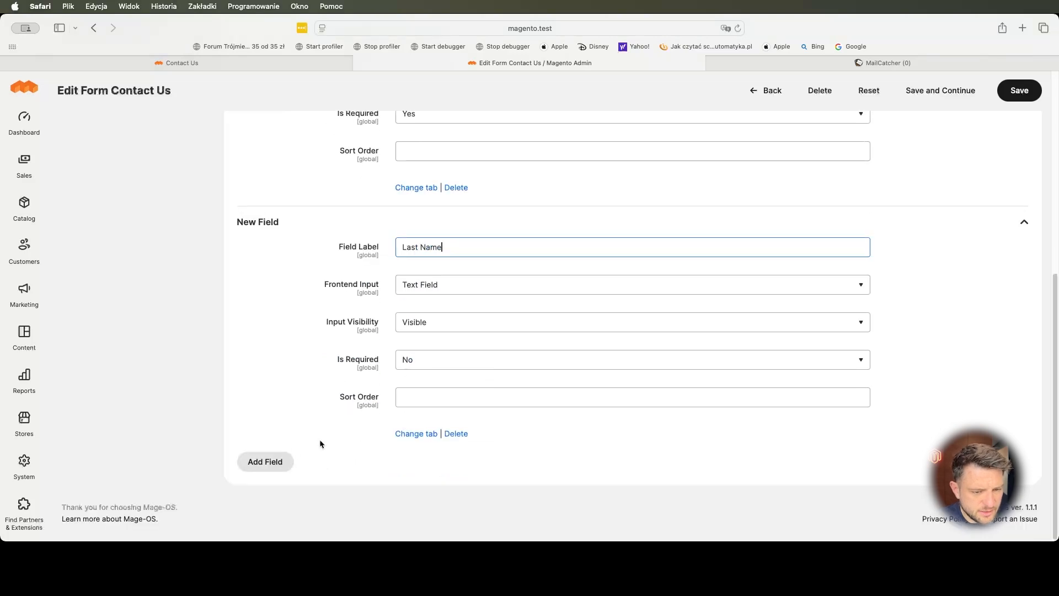
- Add a Priority field with a Dropdown input type
left_click(254, 461)
scroll(261, 453, "down", 5)
left_click(423, 348)
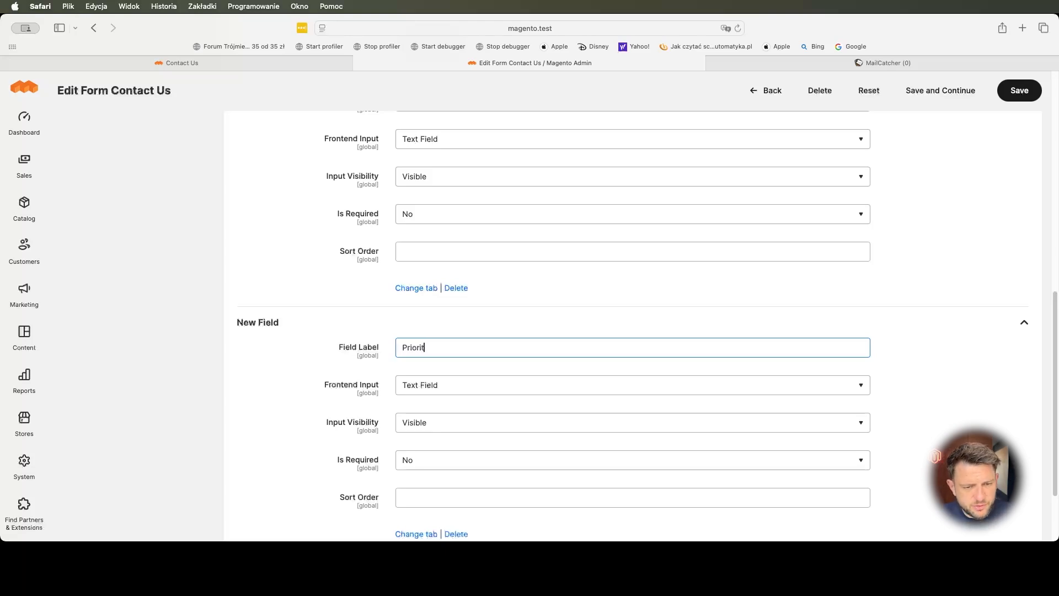
left_click(442, 383)
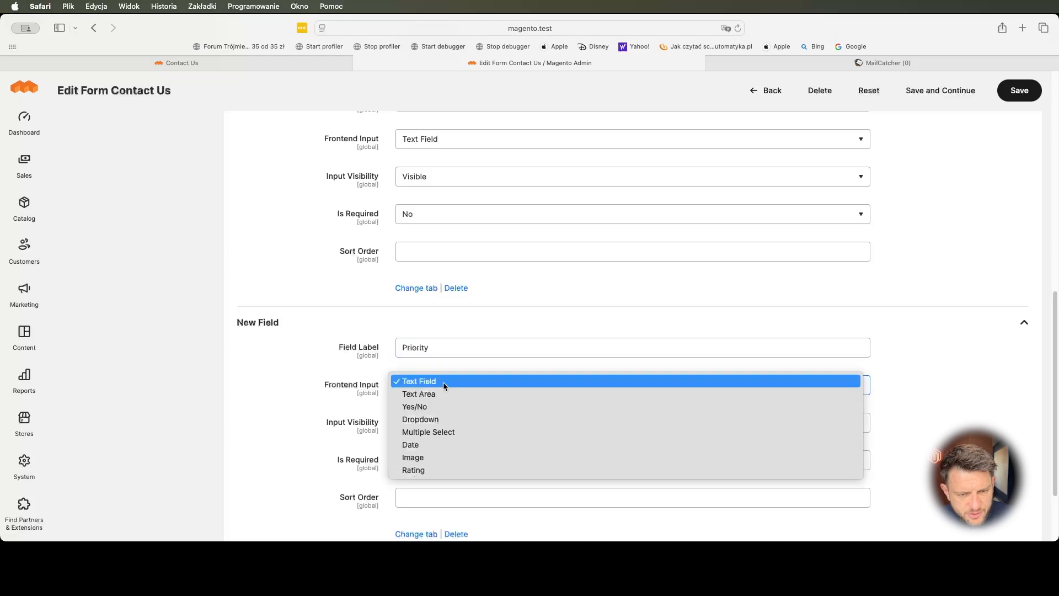
left_click(441, 419)
- Add a Date input field labelled Date Of Birth
scroll(304, 412, "down", 3)
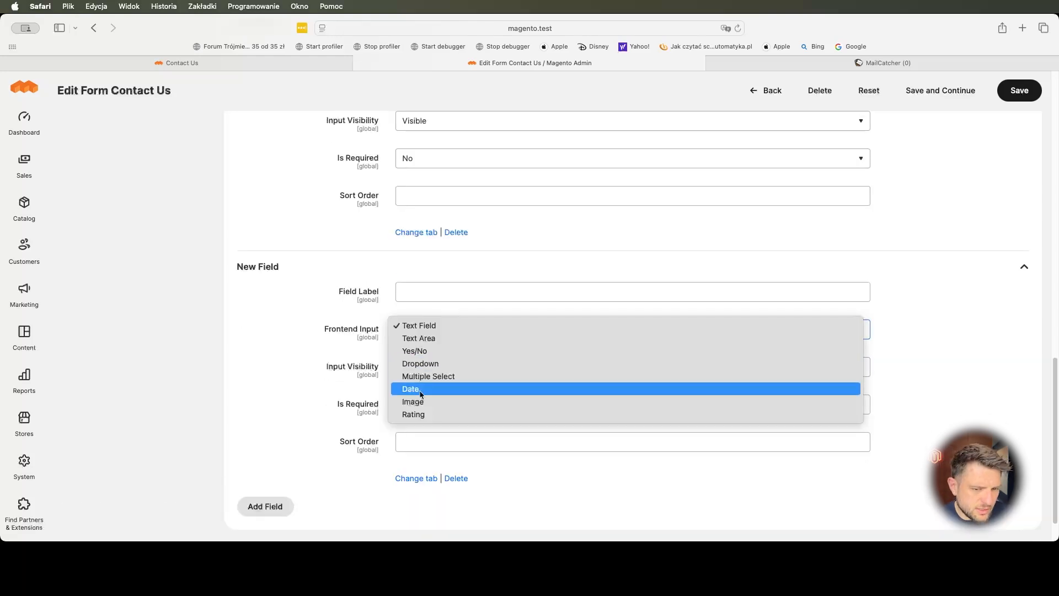
left_click(421, 389)
left_click(428, 295)
type("Date b")
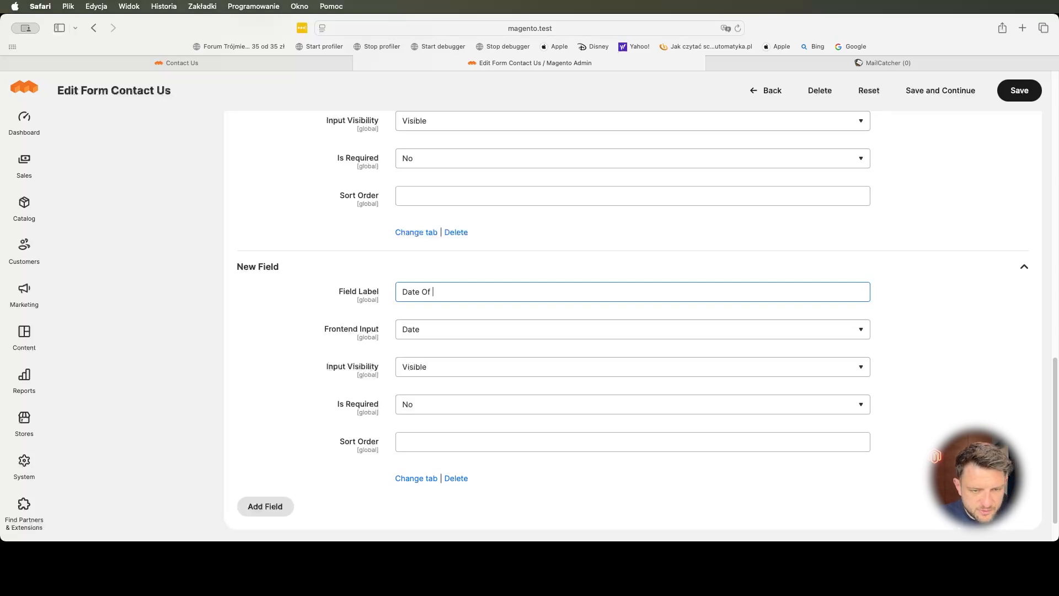
type("Birth")
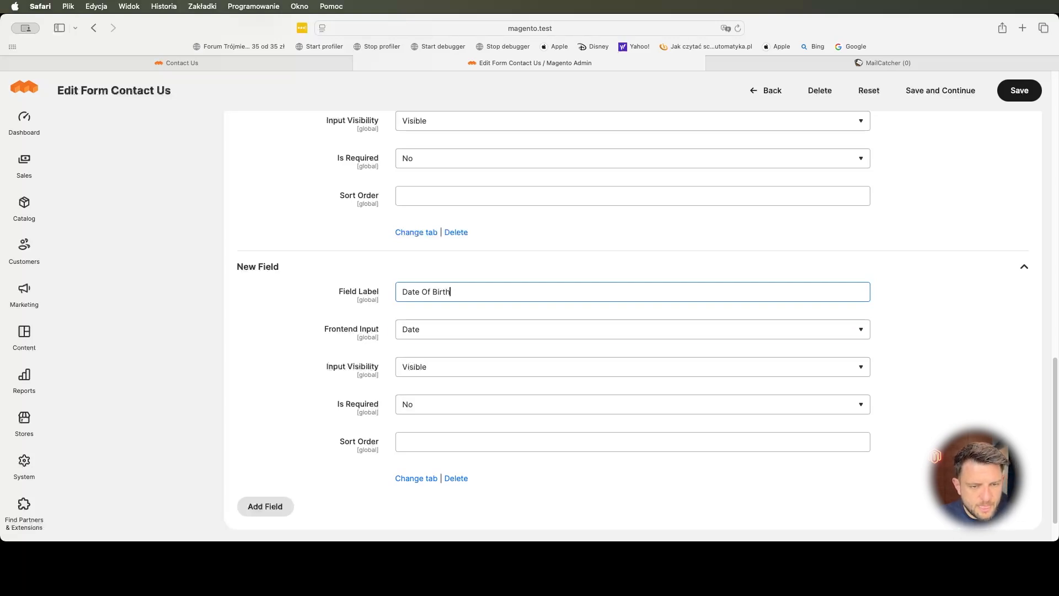
key("Tab")
scroll(423, 281, "down", 1)
left_click(420, 409)
scroll(313, 404, "down", 1)
- Add a required Message field as a Text Area and save the form
left_click(274, 461)
scroll(410, 406, "down", 2)
left_click(489, 412)
type("Message")
left_click(465, 448)
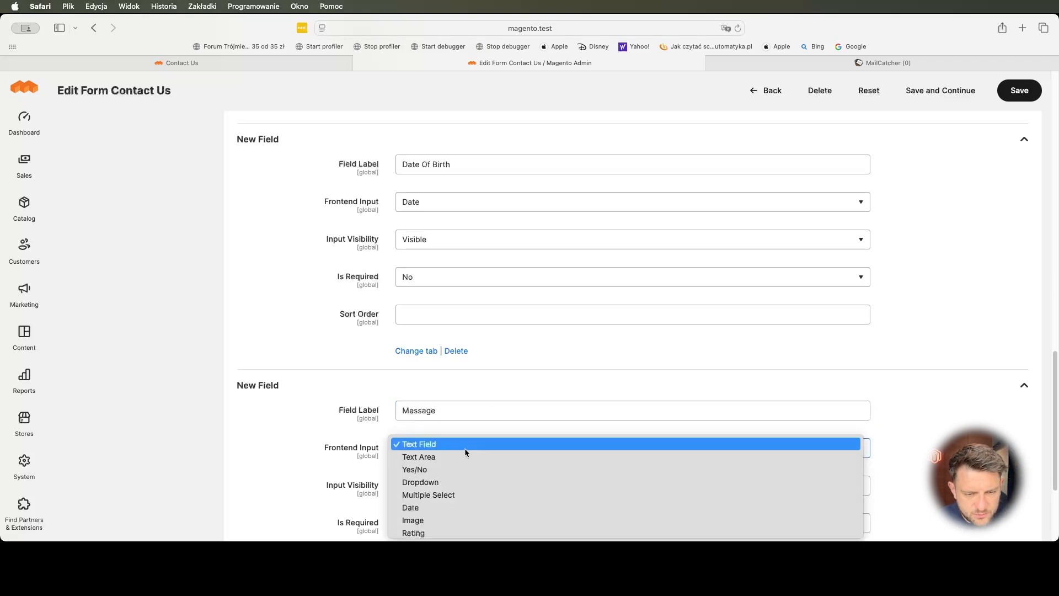
left_click(466, 458)
scroll(285, 426, "down", 2)
scroll(286, 430, "down", 1)
left_click(431, 383)
left_click(419, 368)
scroll(518, 413, "up", 18)
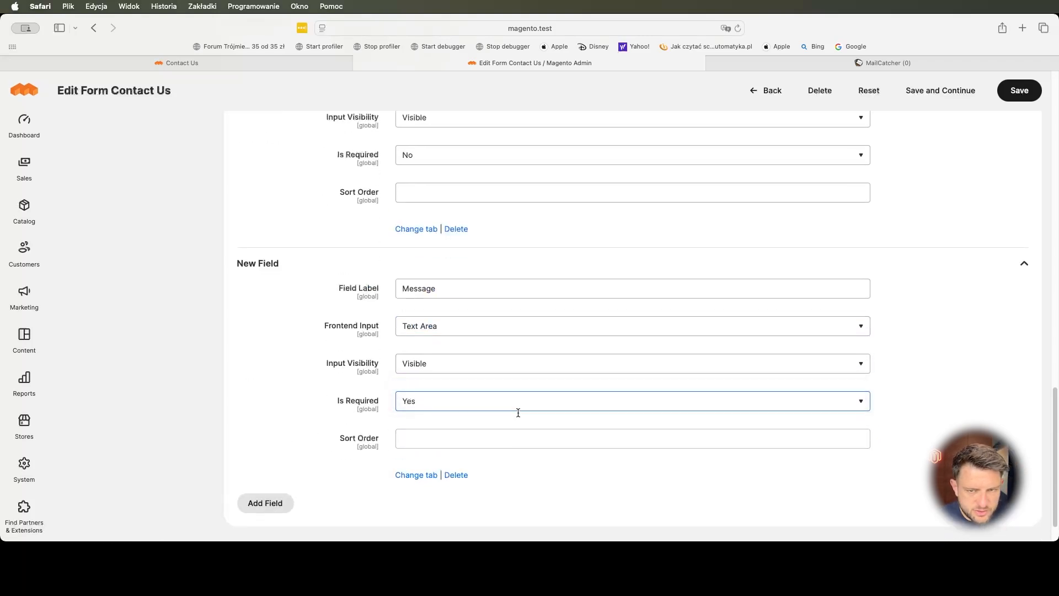
left_click(928, 175)
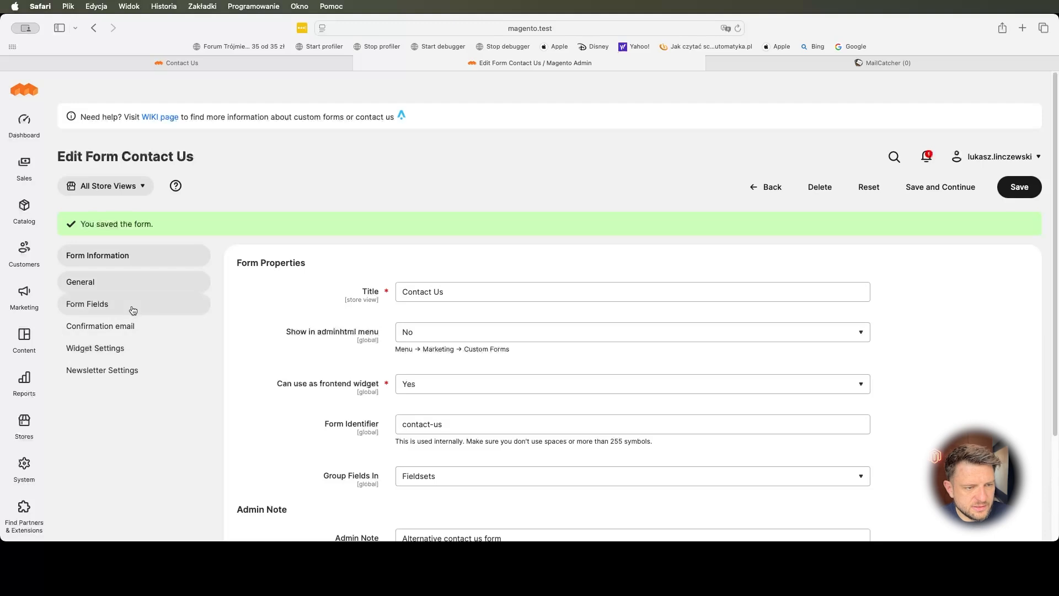
- Check the Customer Email Field choices, leave it Not Selected, and return to the form's field list
left_click(144, 325)
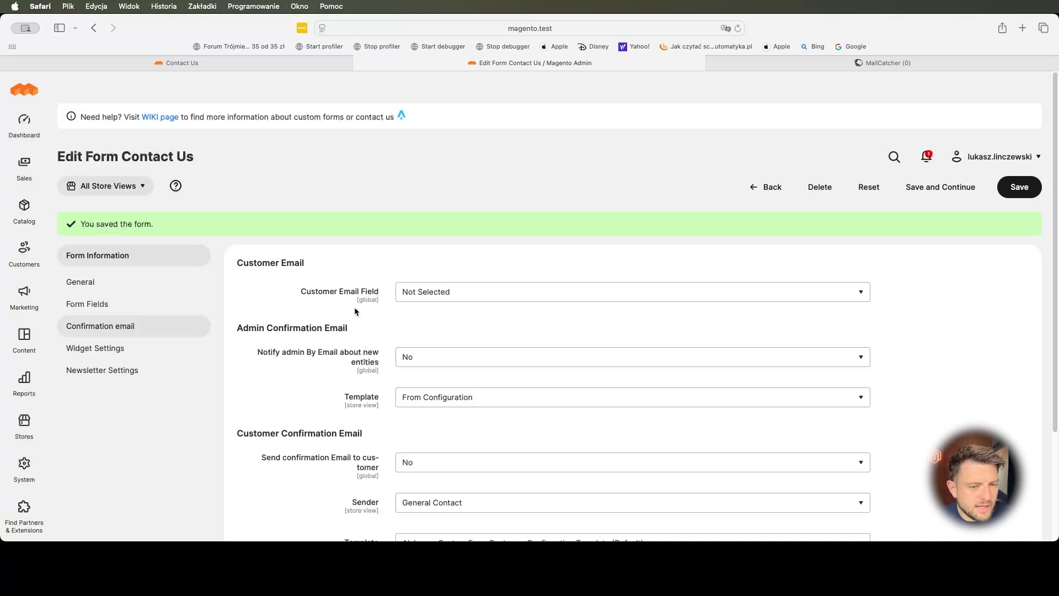
left_click(418, 293)
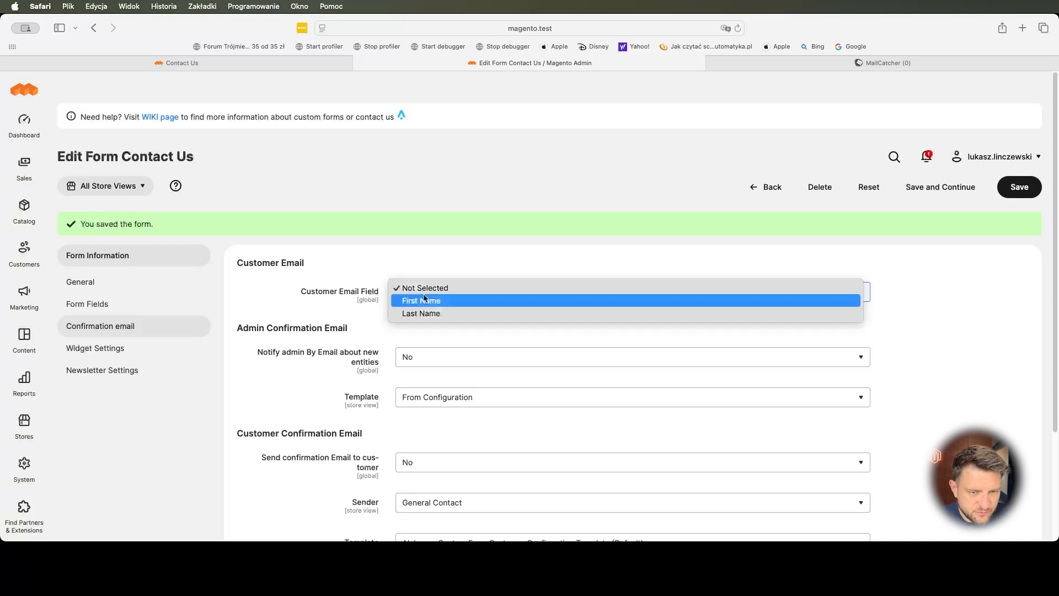
left_click(369, 298)
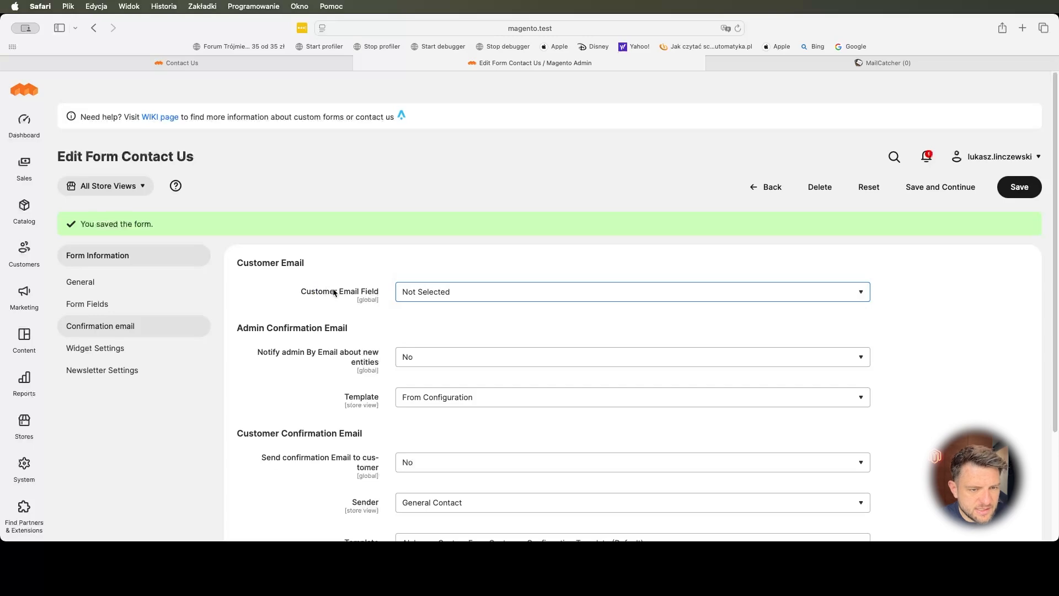
left_click(120, 305)
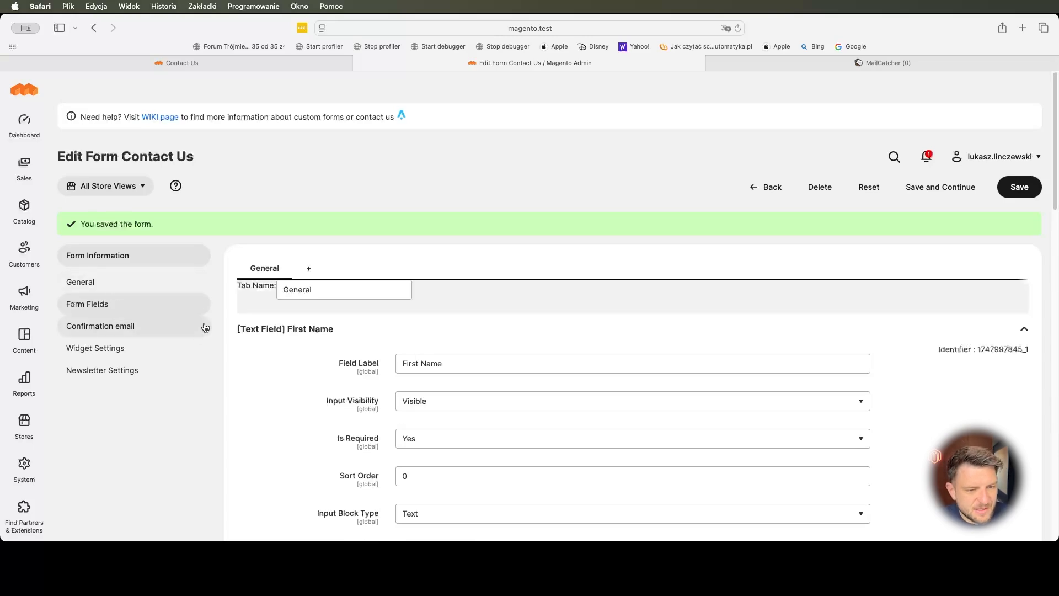
scroll(286, 408, "down", 5)
scroll(286, 408, "up", 10)
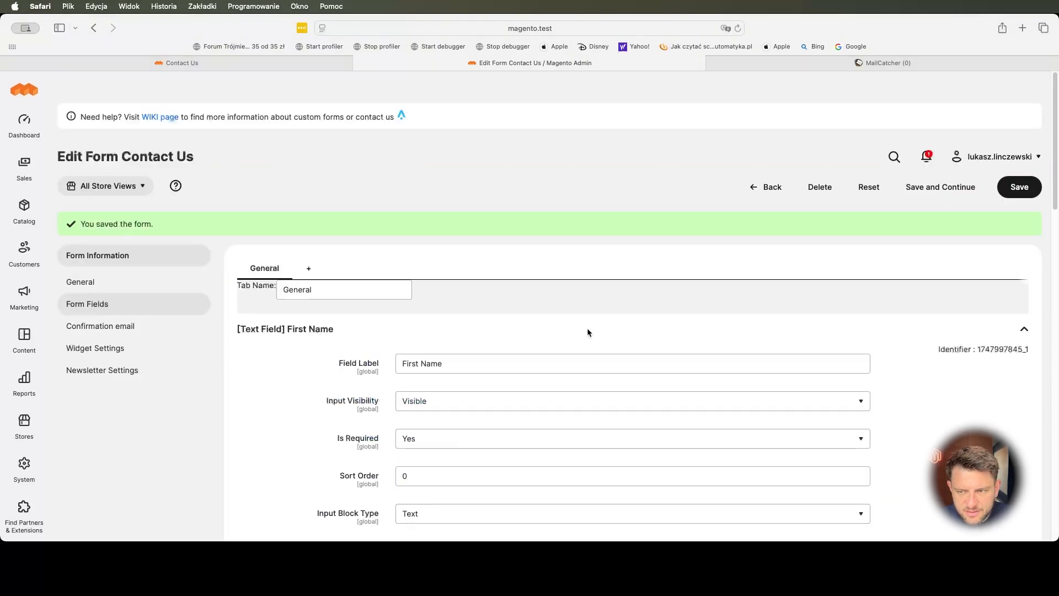
- Add a required field labelled Email to the Contact Us form and save it
scroll(313, 347, "down", 10)
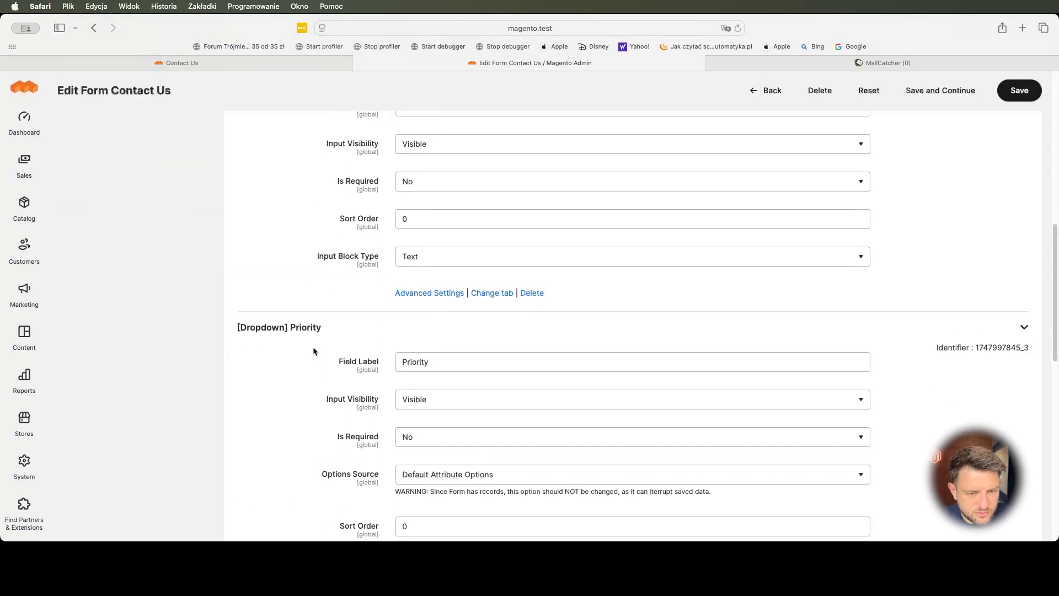
scroll(313, 346, "down", 5)
left_click(267, 461)
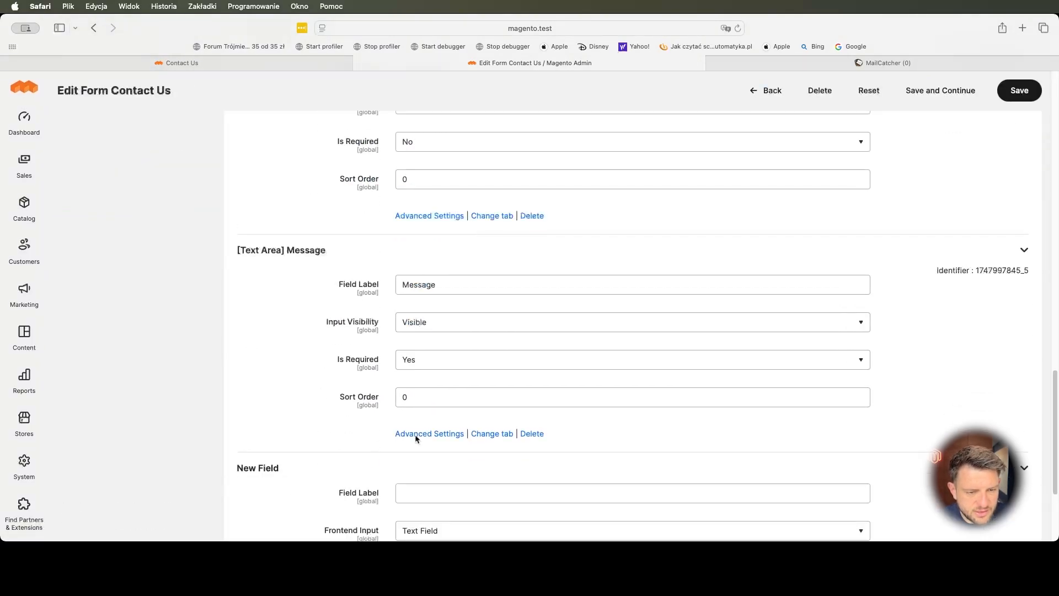
scroll(463, 395, "down", 3)
left_click(434, 318)
type("Email")
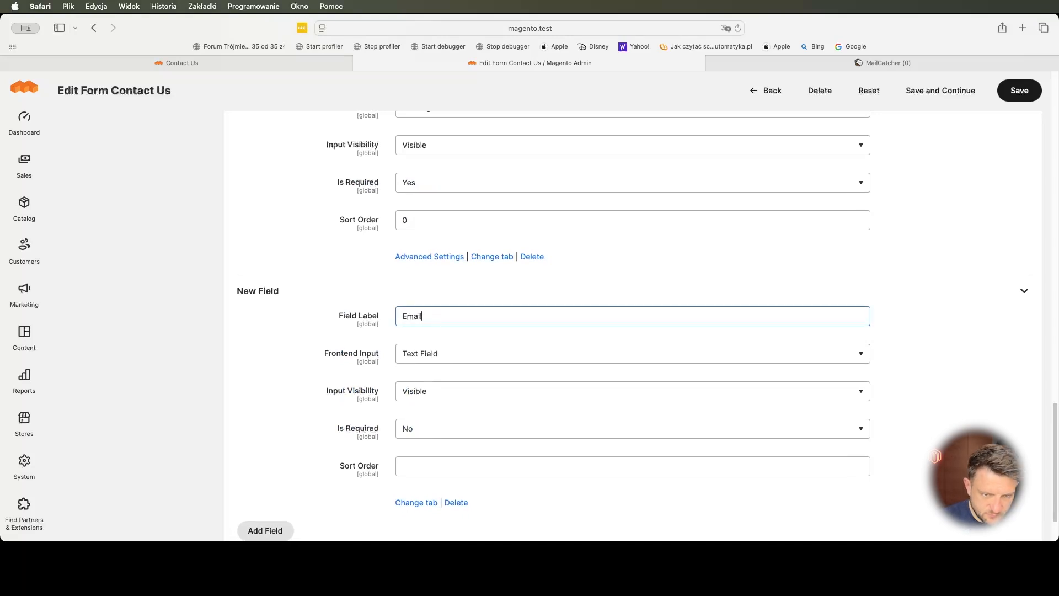
left_click(421, 436)
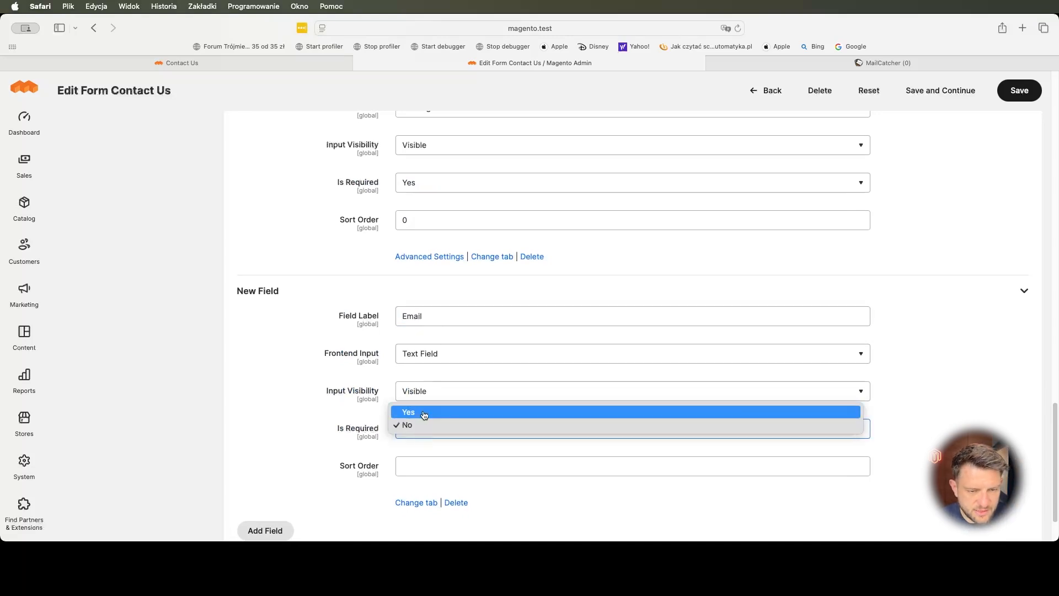
left_click(425, 411)
scroll(268, 431, "down", 2)
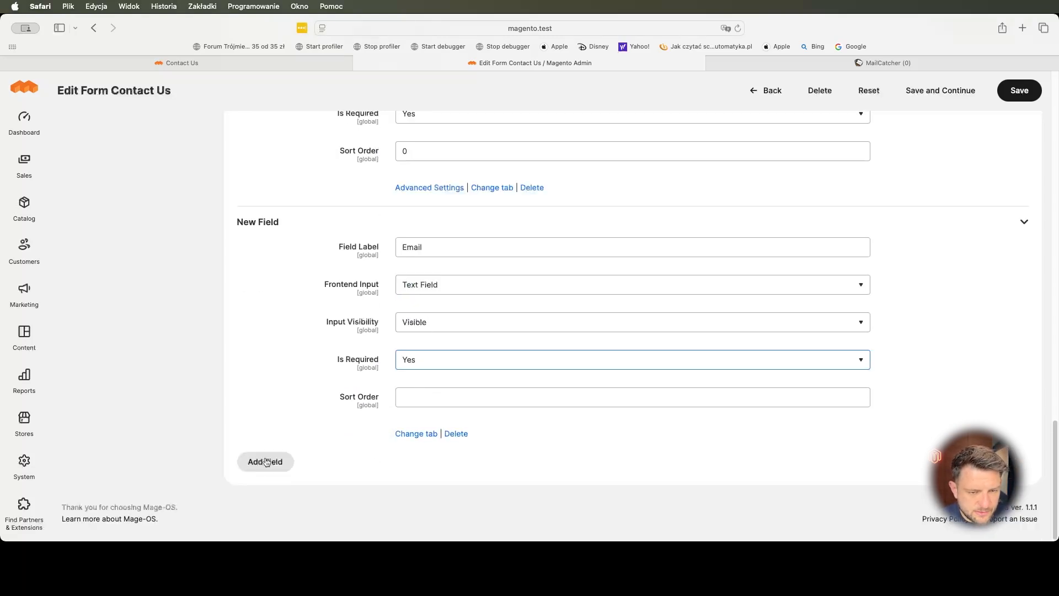
scroll(632, 279, "up", 2)
left_click(944, 94)
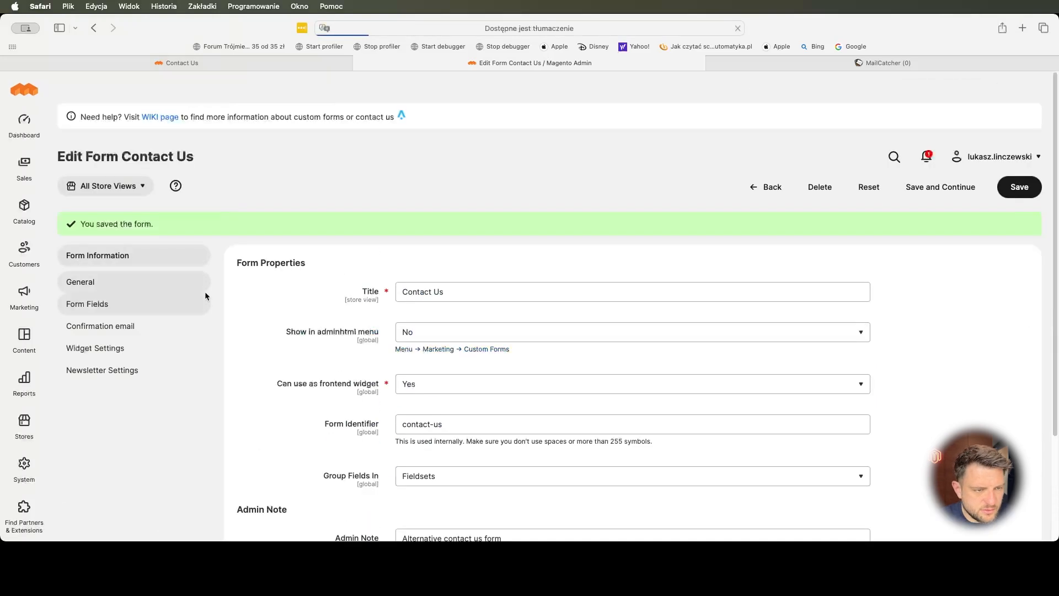
- Use the Email field as the customer email and turn on admin notifications
left_click(134, 324)
left_click(428, 290)
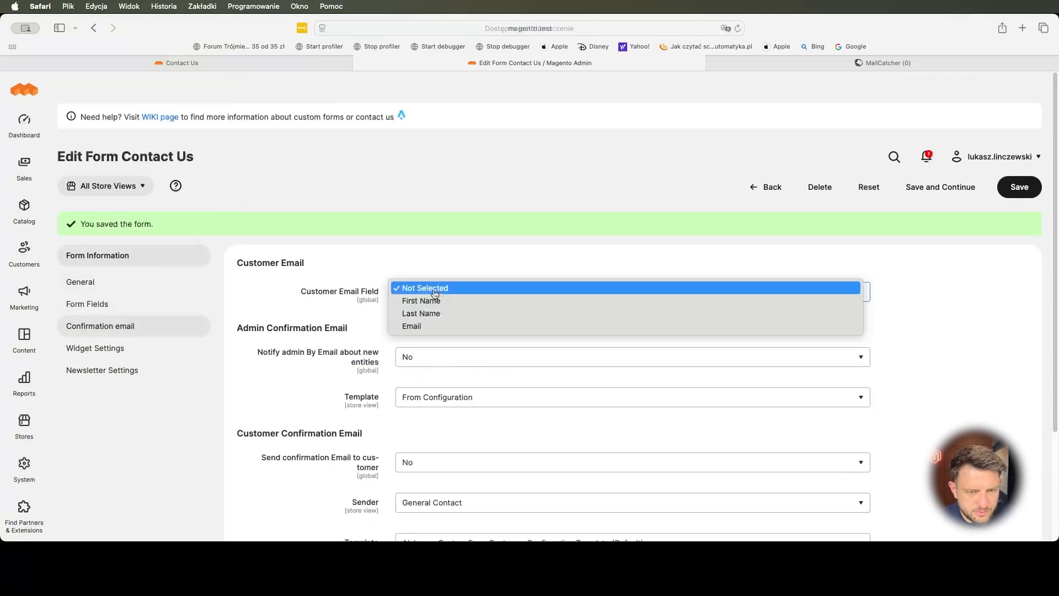
left_click(438, 328)
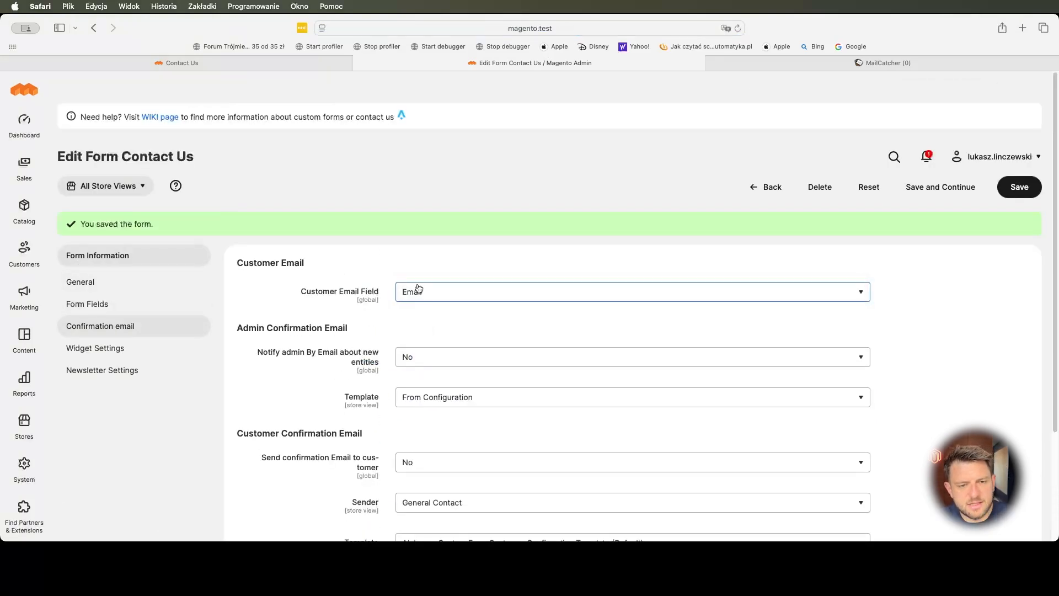
scroll(368, 289, "down", 4)
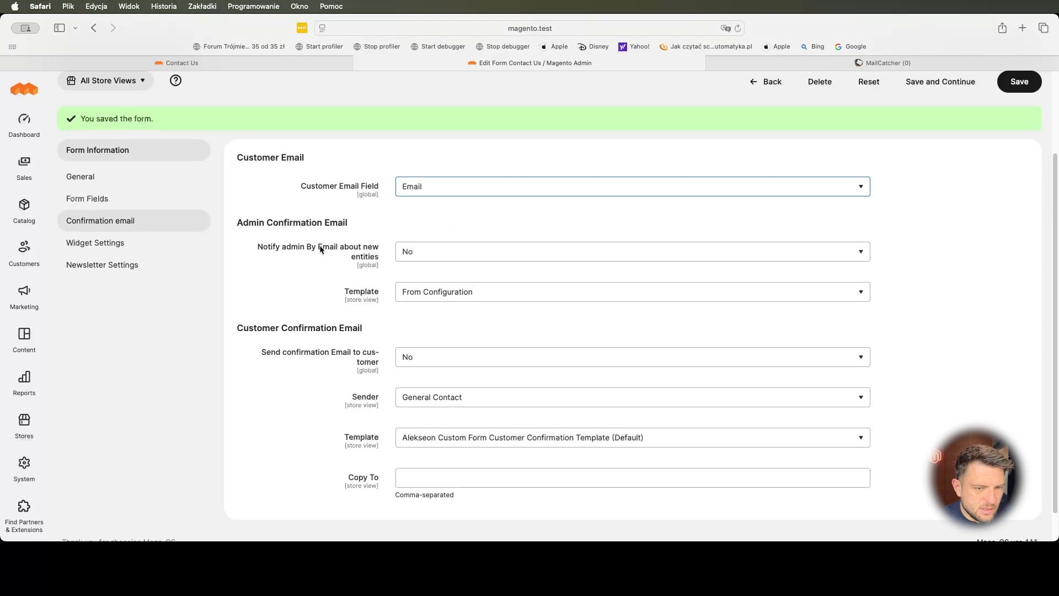
left_click(446, 252)
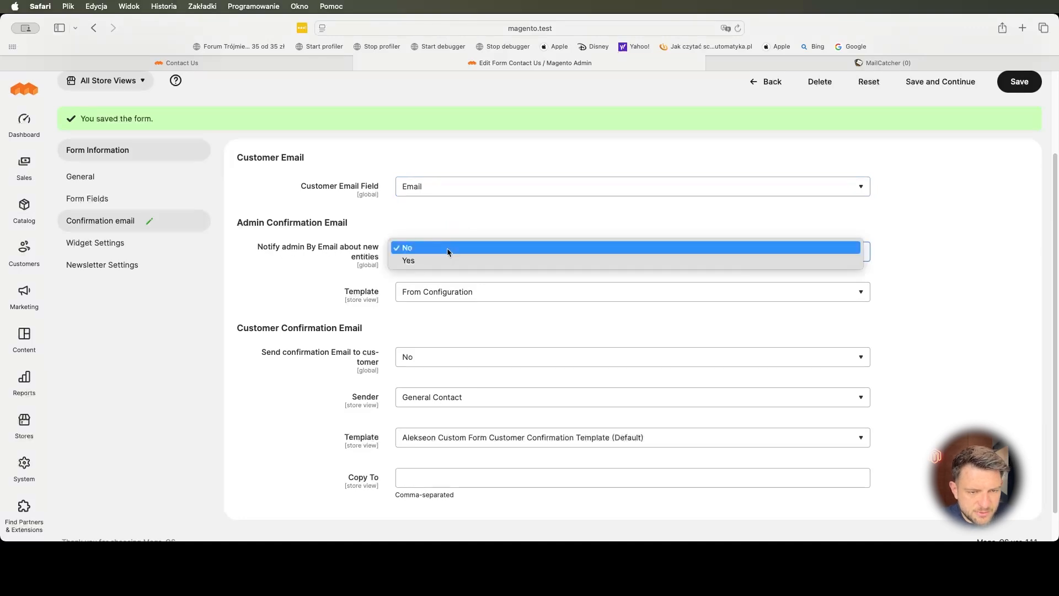
left_click(449, 260)
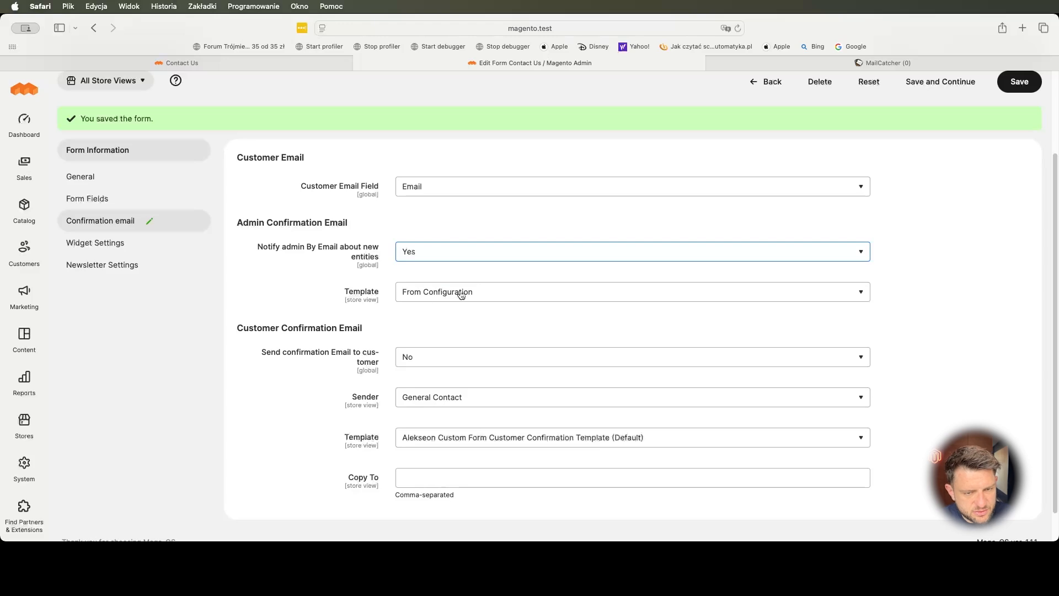
- Choose the Alekseon New Entity Notification admin template and enable customer confirmations with the default template
left_click(455, 295)
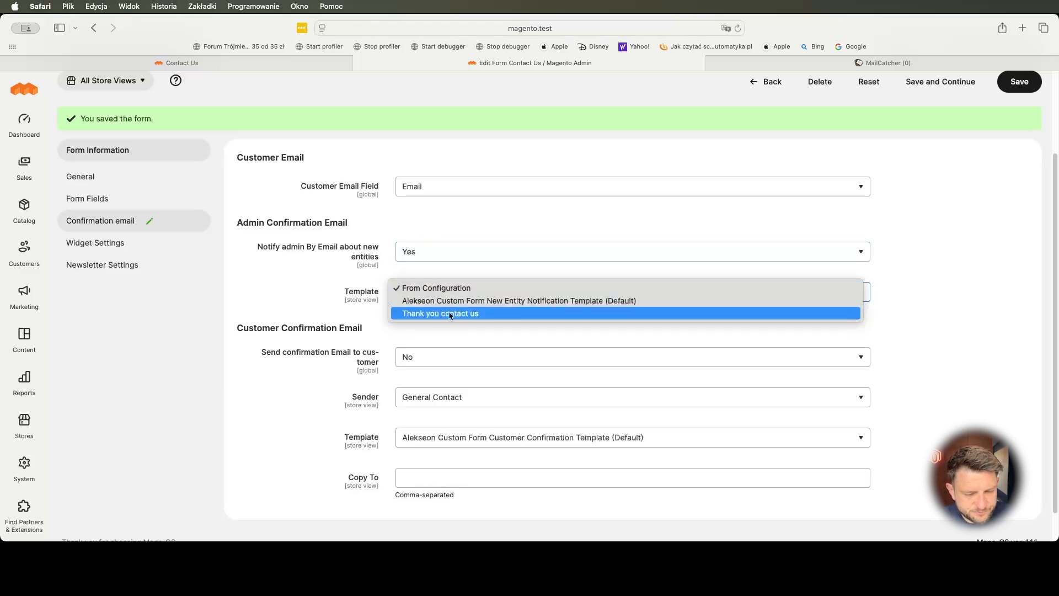
left_click(435, 281)
left_click(441, 291)
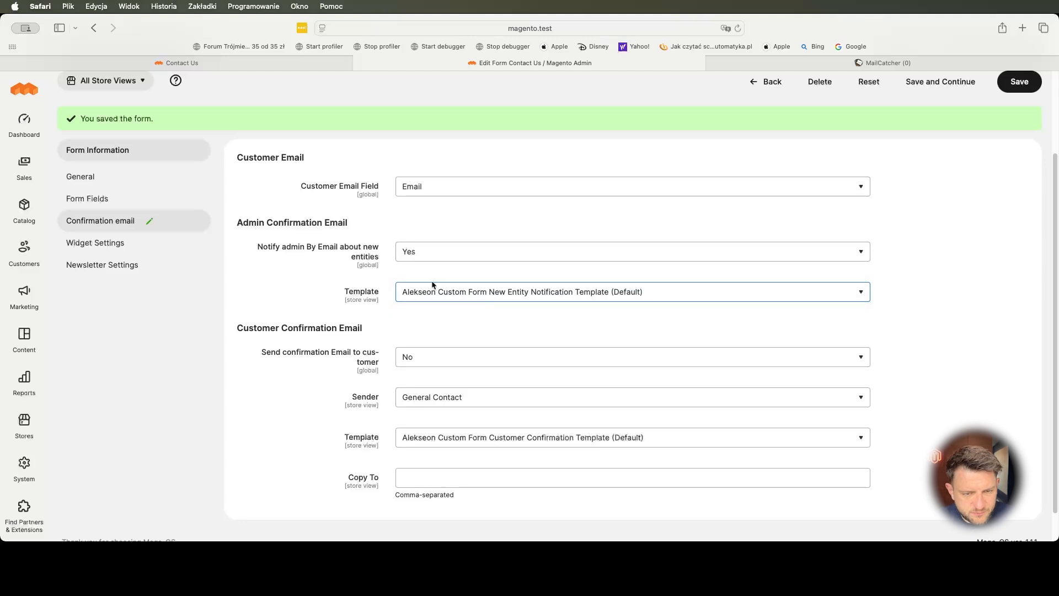
scroll(409, 287, "down", 2)
left_click(454, 326)
left_click(456, 331)
left_click(499, 402)
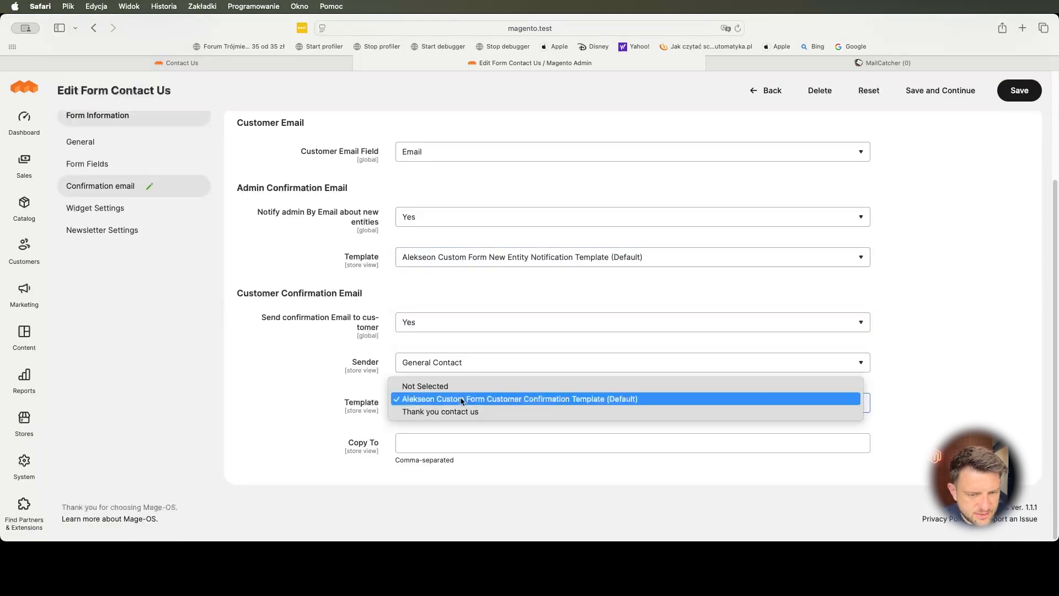
left_click(505, 399)
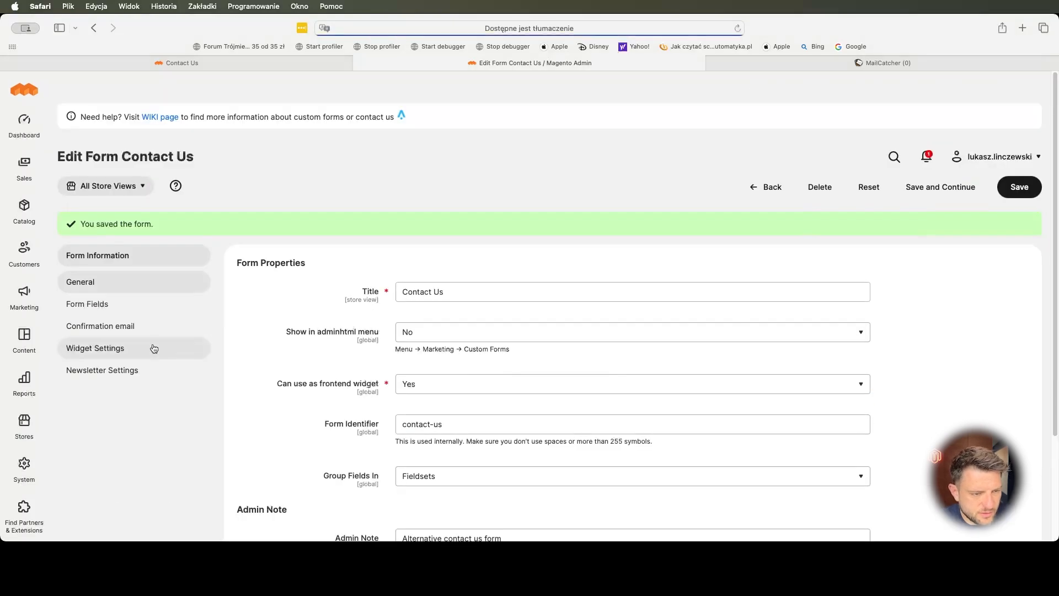
- Review the widget and newsletter settings, leaving subscription at No, and re-save the form
left_click(154, 348)
scroll(200, 333, "down", 3)
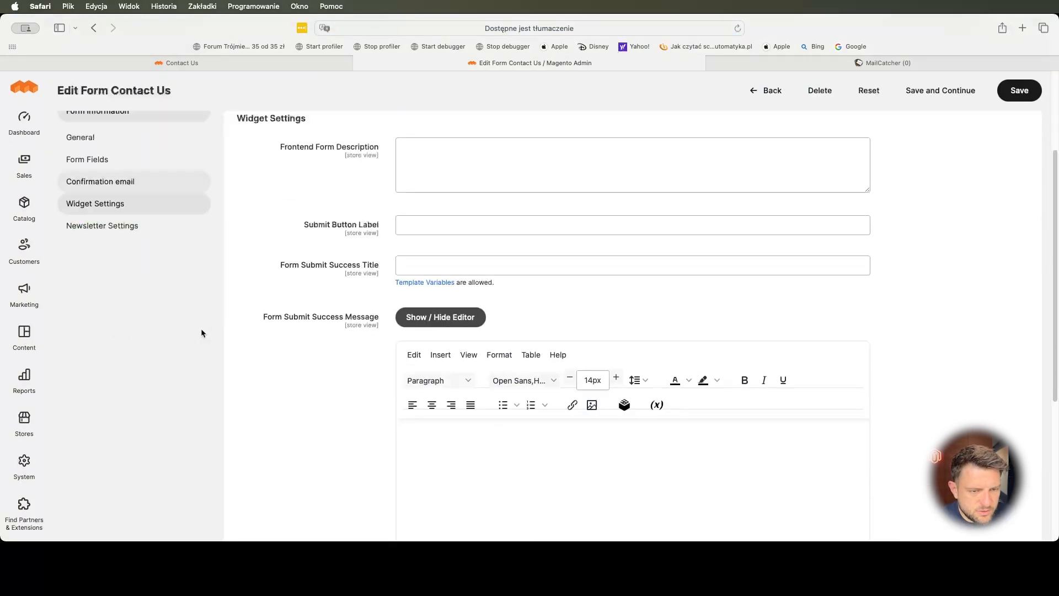
scroll(262, 332, "up", 2)
scroll(376, 332, "down", 1)
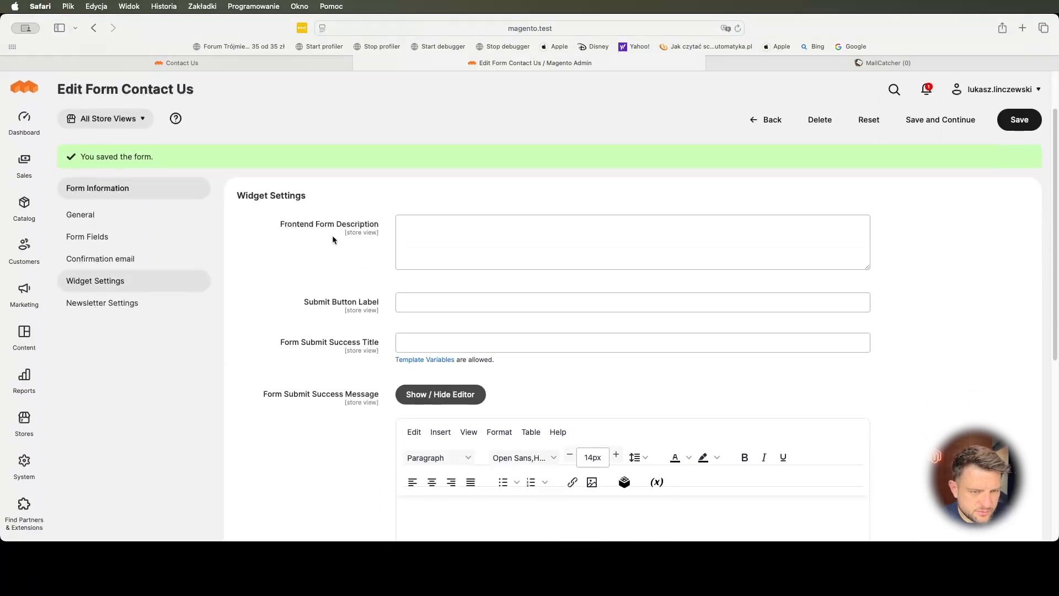
scroll(309, 293, "down", 5)
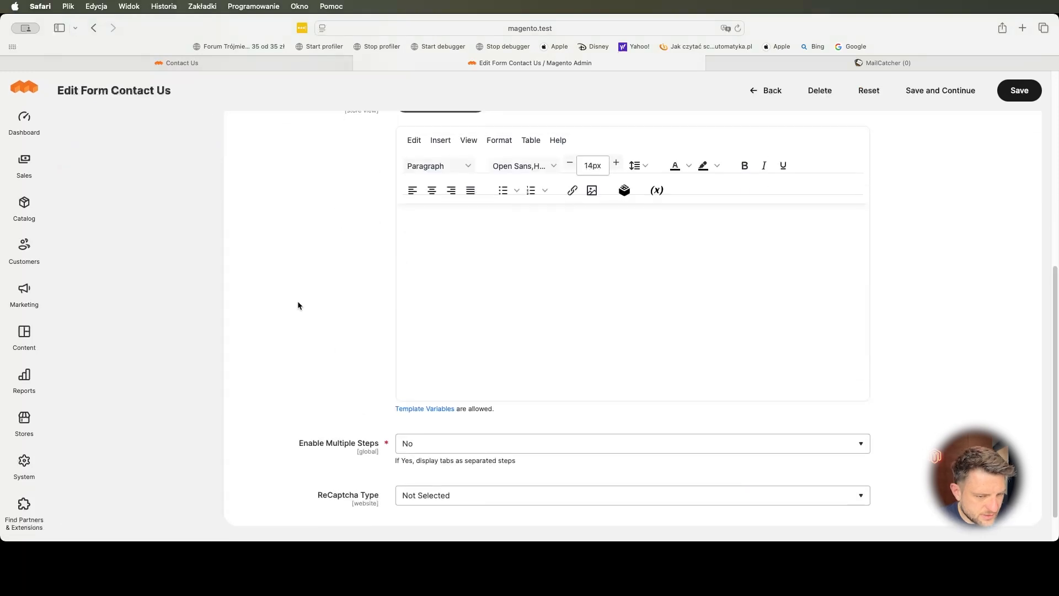
scroll(298, 304, "up", 4)
left_click(105, 206)
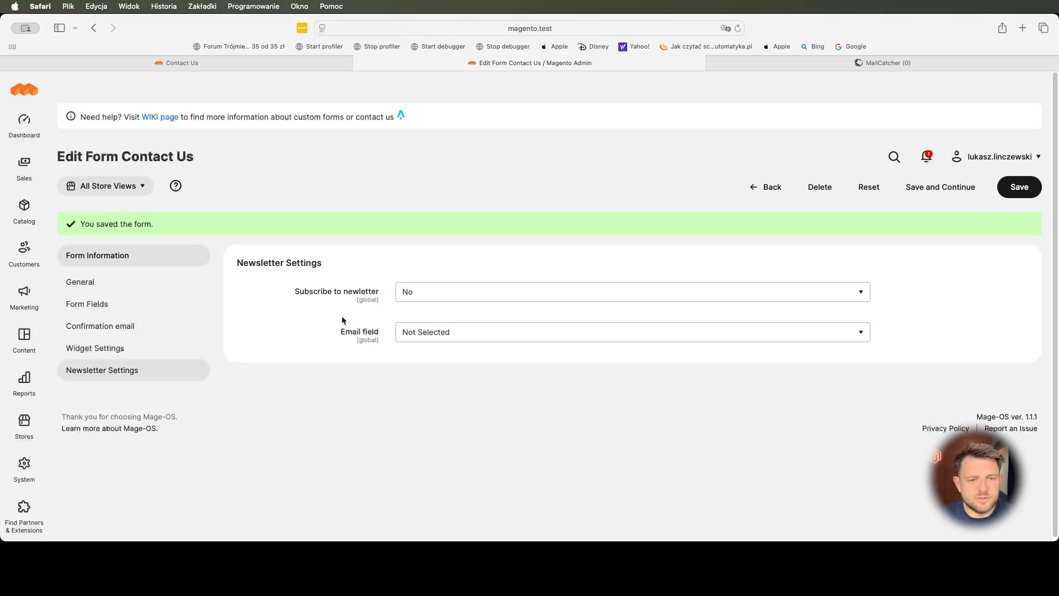
left_click(140, 284)
scroll(328, 257, "down", 1)
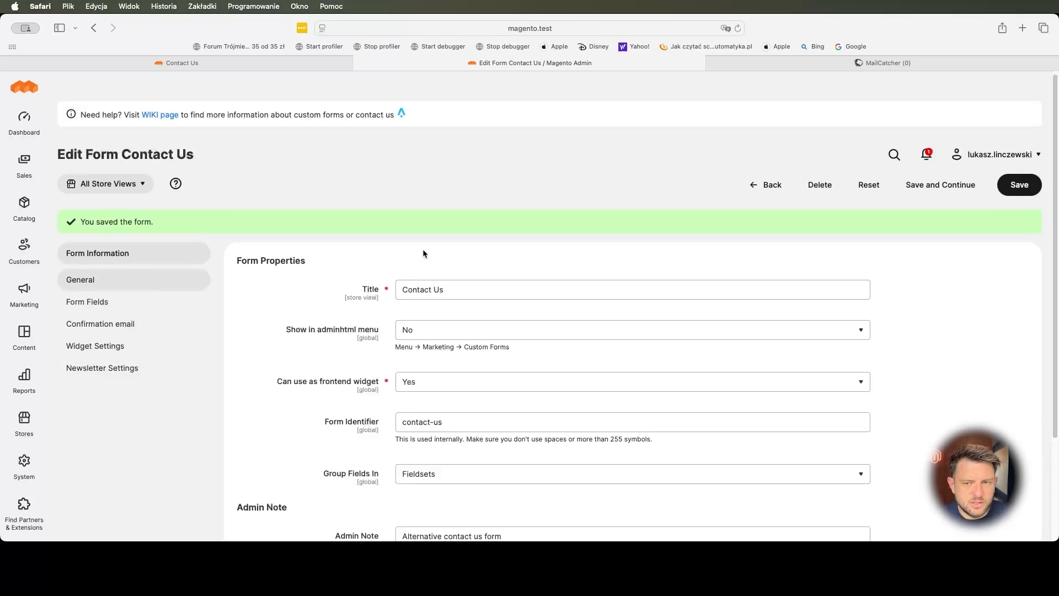
left_click(945, 191)
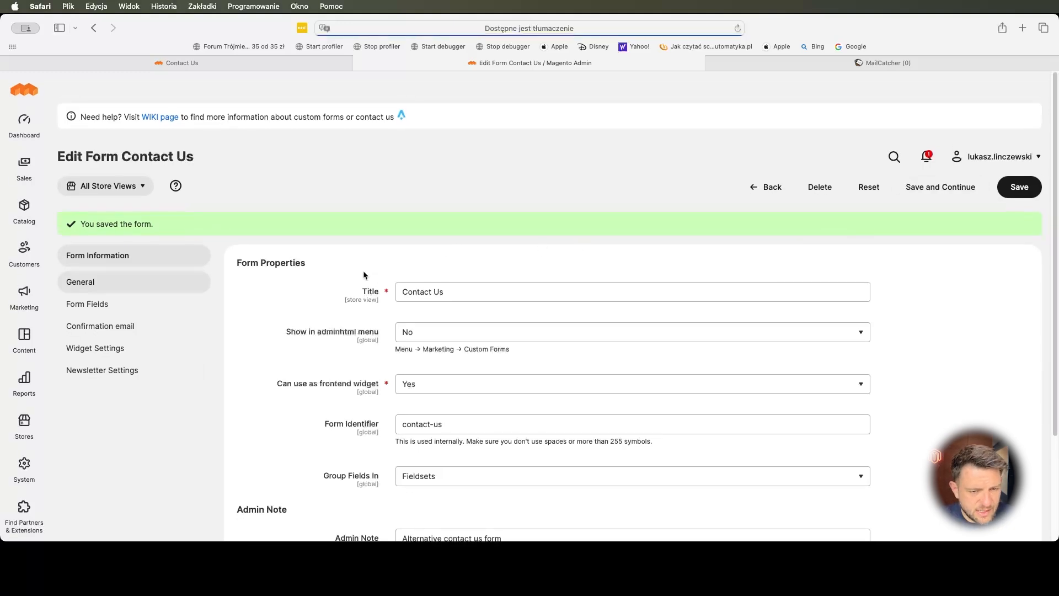
scroll(364, 394, "down", 1)
scroll(364, 393, "up", 1)
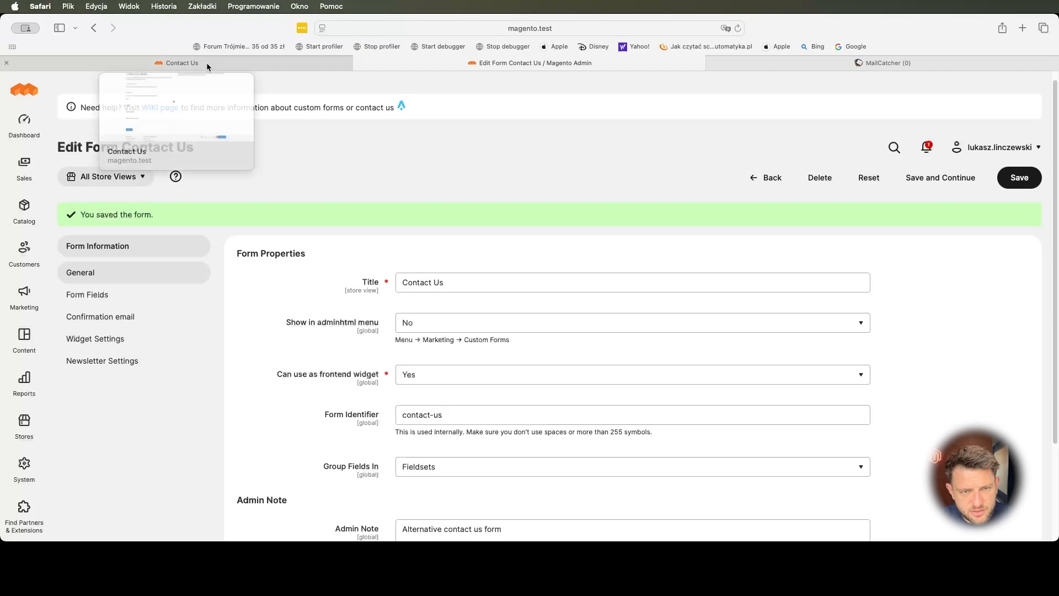
- Create a new CMS page titled 'Contact Us'
left_click(24, 333)
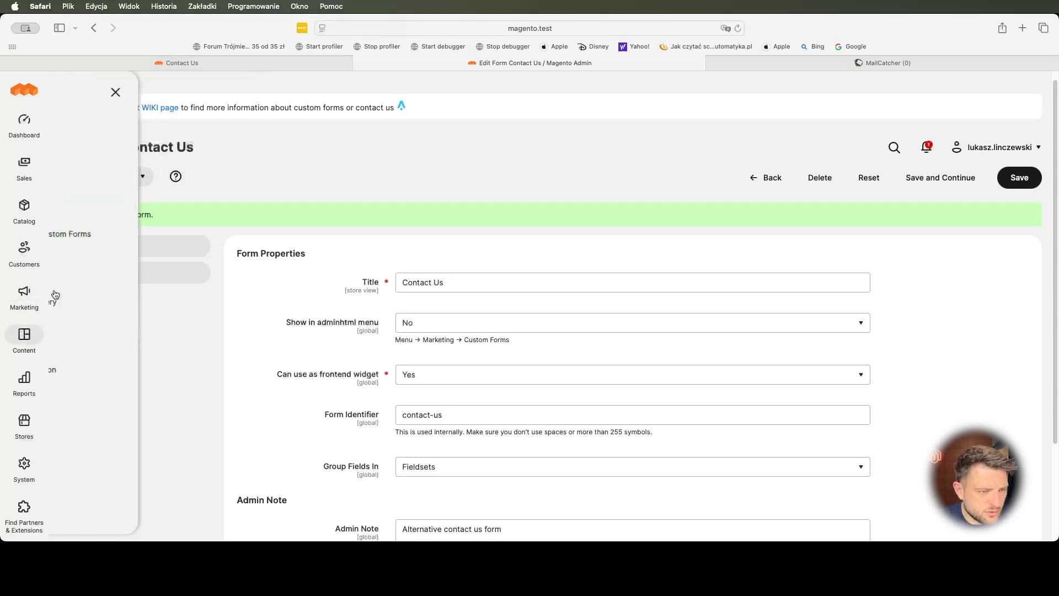
left_click(132, 146)
left_click(479, 249)
type("Contact")
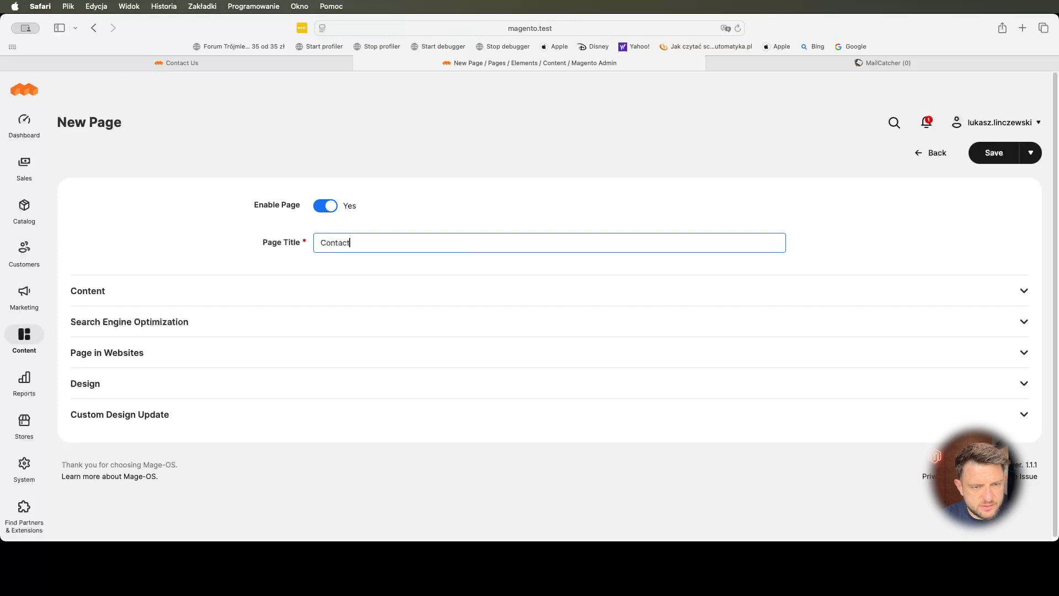
- In Page Builder, add a row containing a text block
left_click(306, 310)
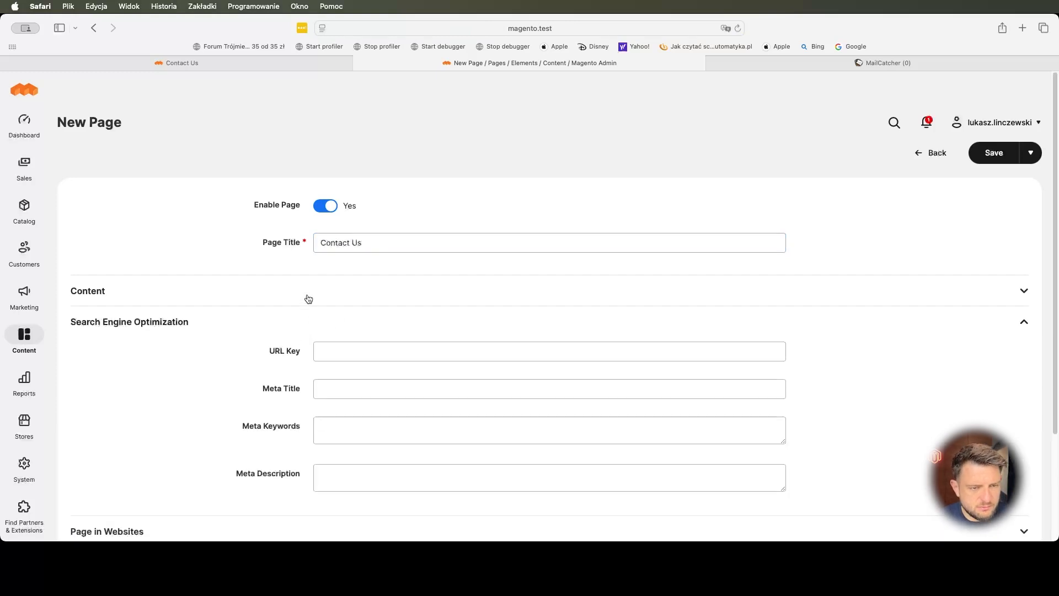
left_click(305, 299)
left_click(977, 360)
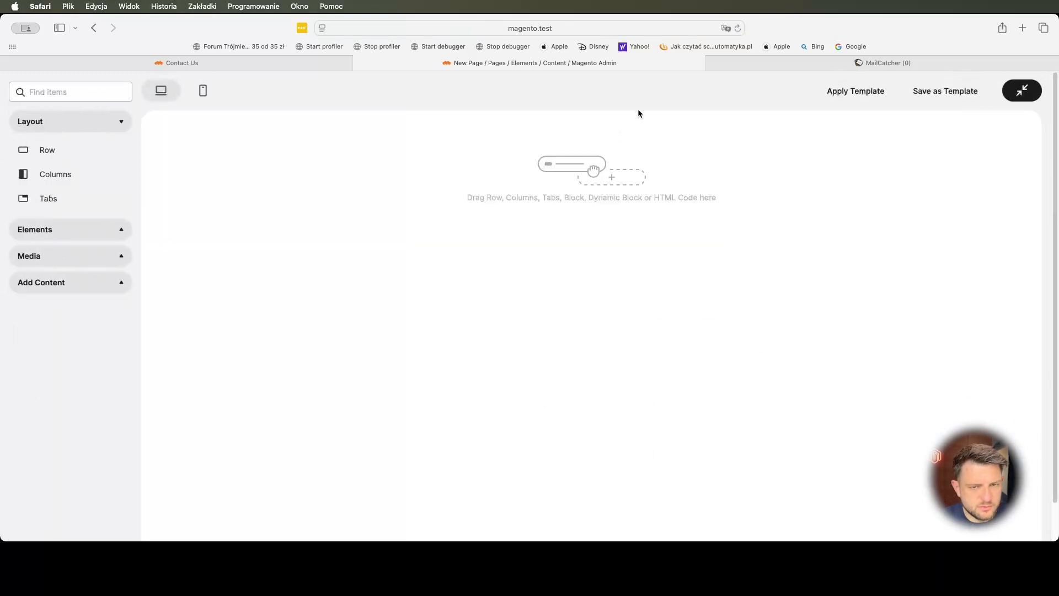
left_click_drag(84, 159, 416, 170)
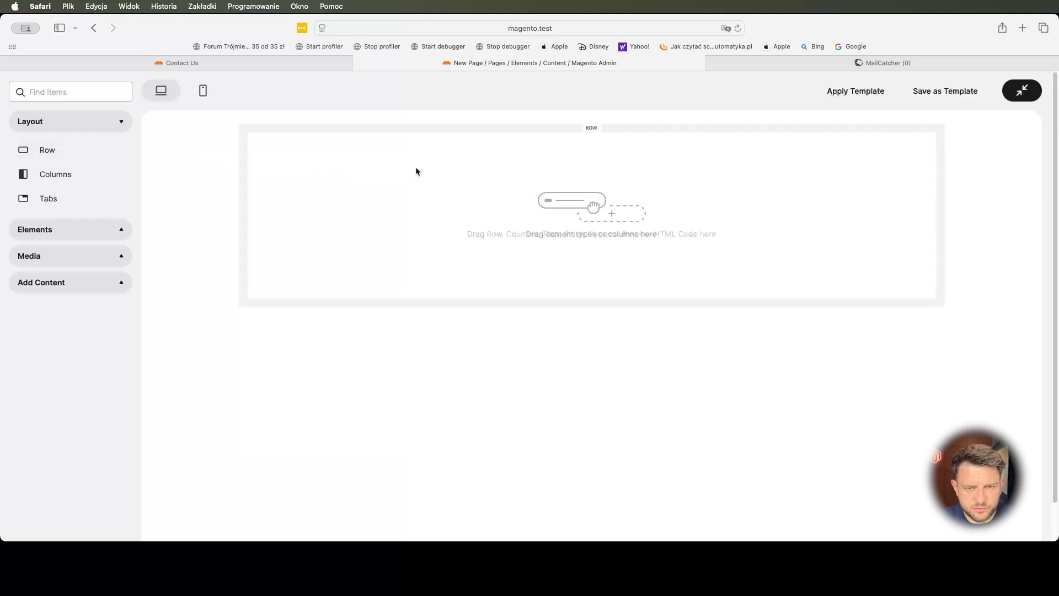
left_click(69, 228)
left_click_drag(49, 258, 565, 184)
- Insert an [Alekseon] Widget Form widget embedding the Contact Us form into the text block
left_click(878, 184)
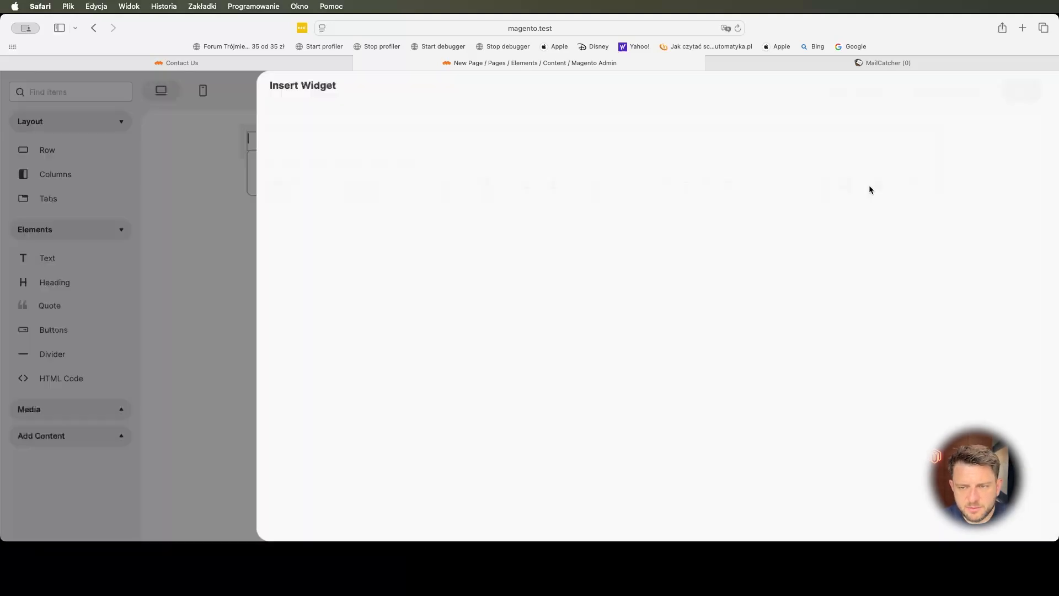
left_click(485, 179)
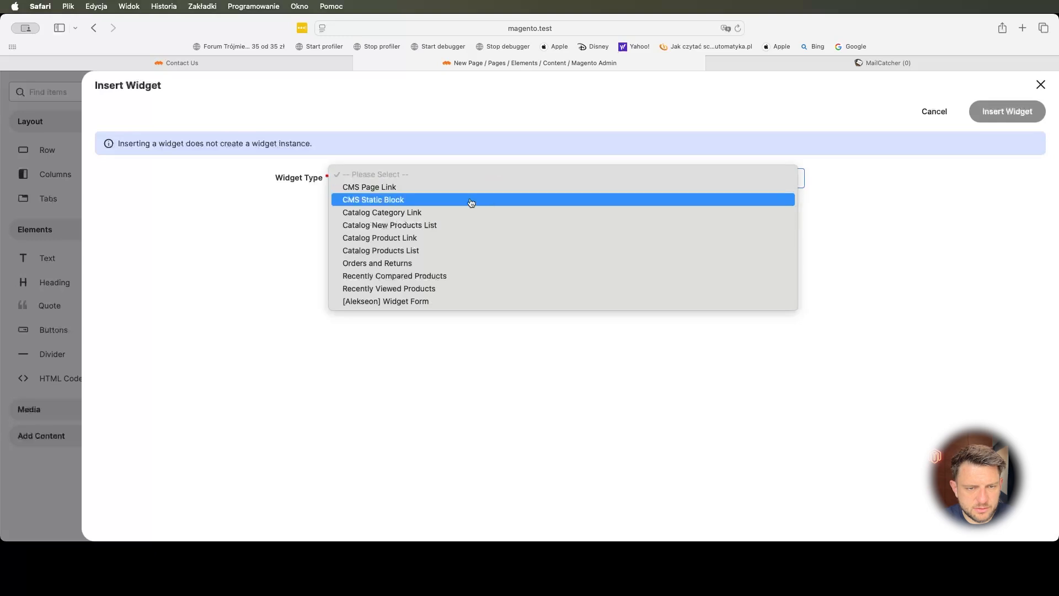
left_click(442, 301)
left_click(389, 244)
left_click(308, 246)
left_click(368, 246)
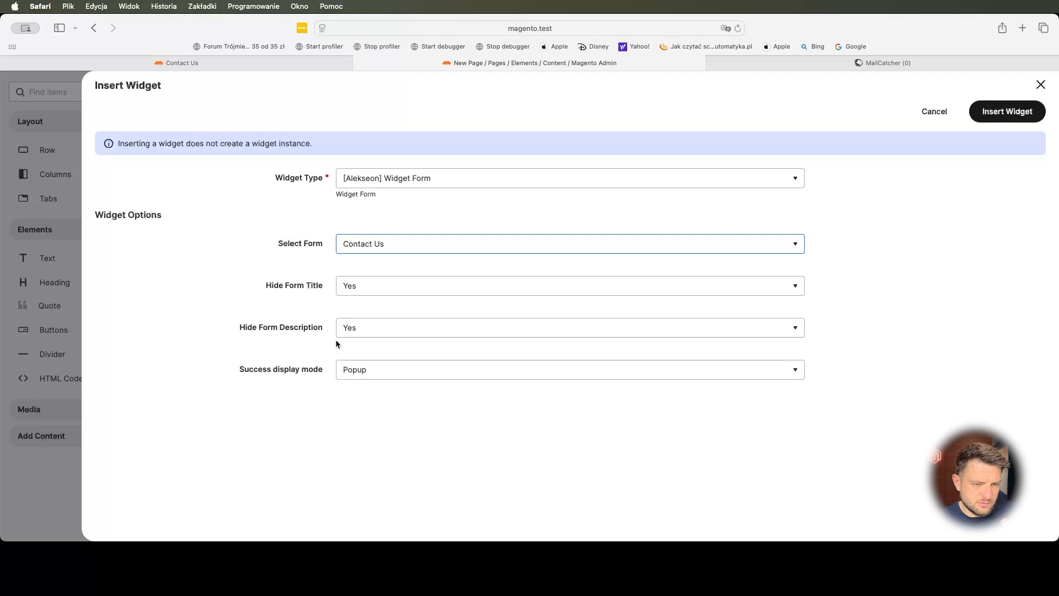
left_click(1022, 112)
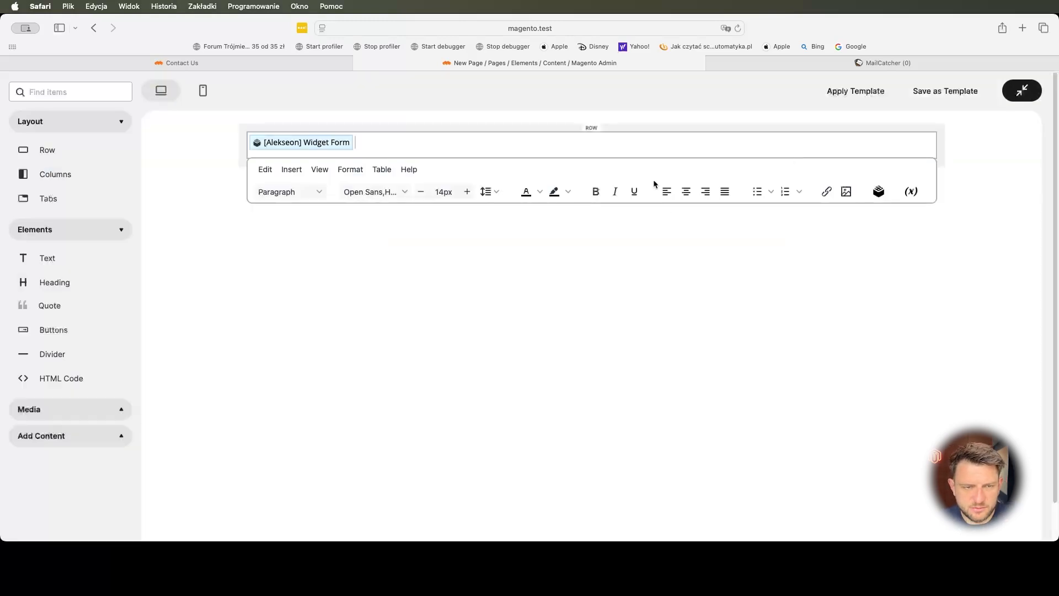
- Save the page, confirm its URL key is contact-us, and view the storefront Contact Us tab
left_click(1022, 91)
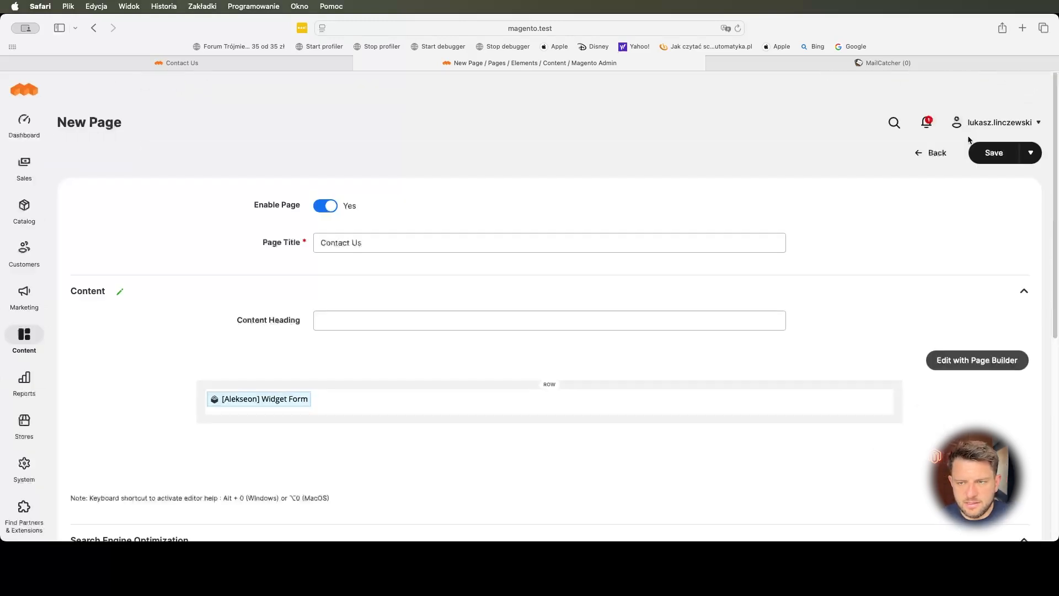
left_click(977, 160)
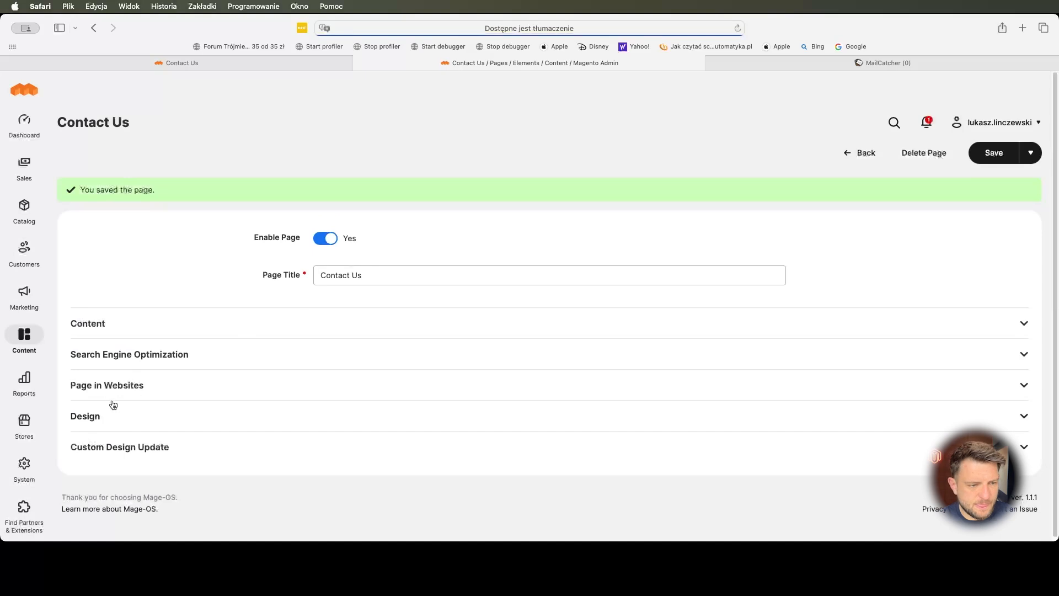
left_click(120, 363)
left_click(311, 381)
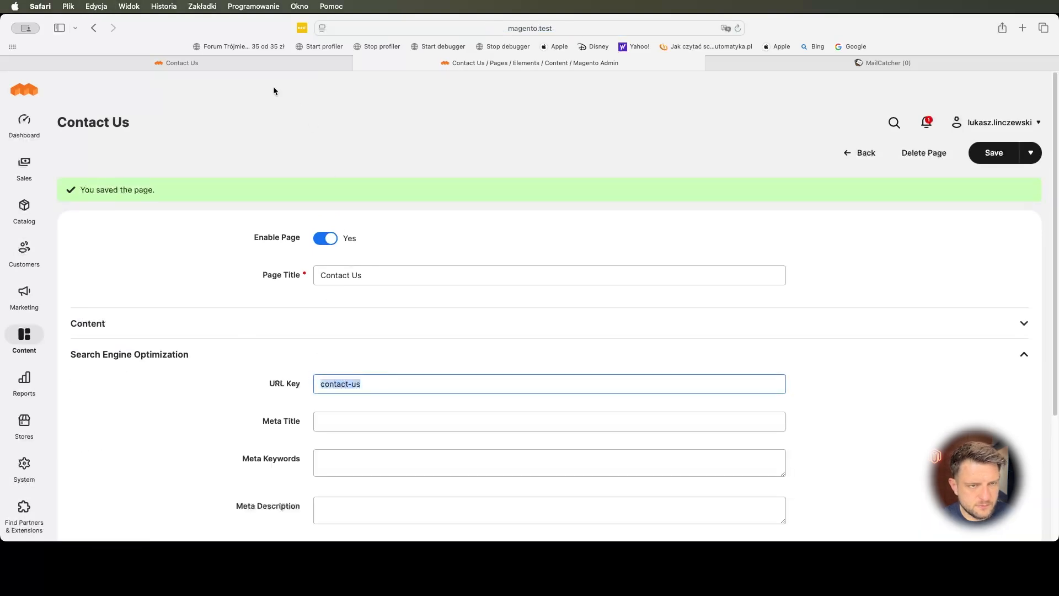
left_click(237, 60)
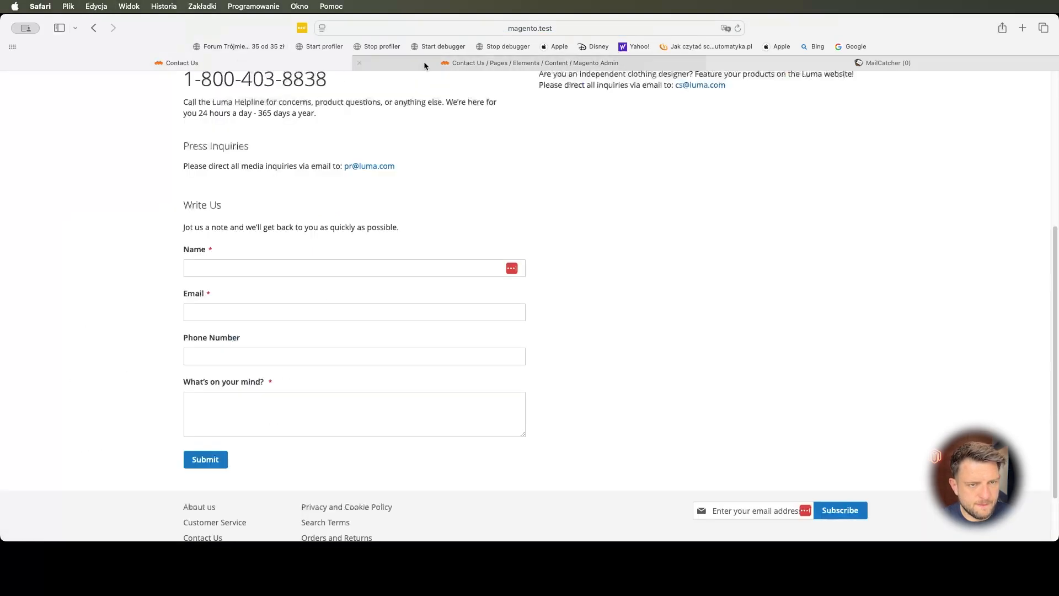
- Change the storefront address to /contact-us and load the new Contact Us page
left_click(524, 32)
left_click_drag(398, 29, 426, 29)
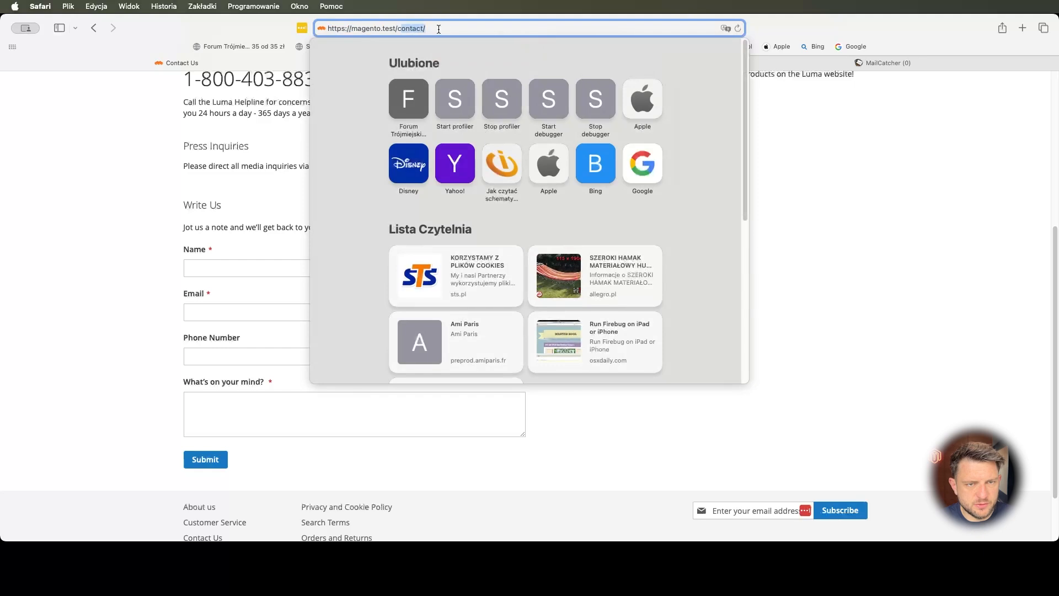
type("ontact-us")
key("Return")
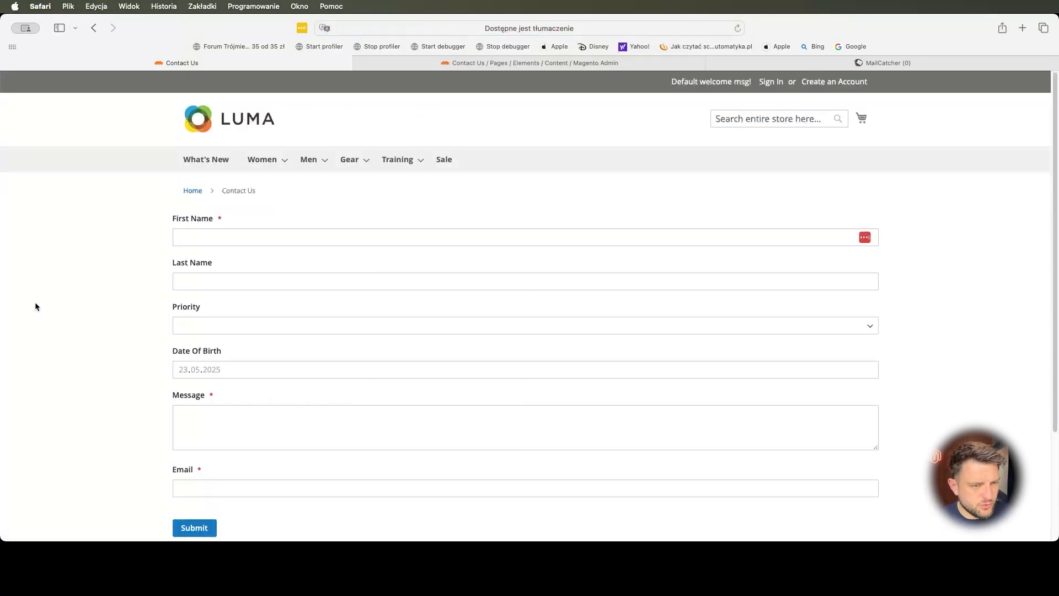
- Try the Date Of Birth, First Name, Last Name, Priority, Message and Email fields
left_click(248, 371)
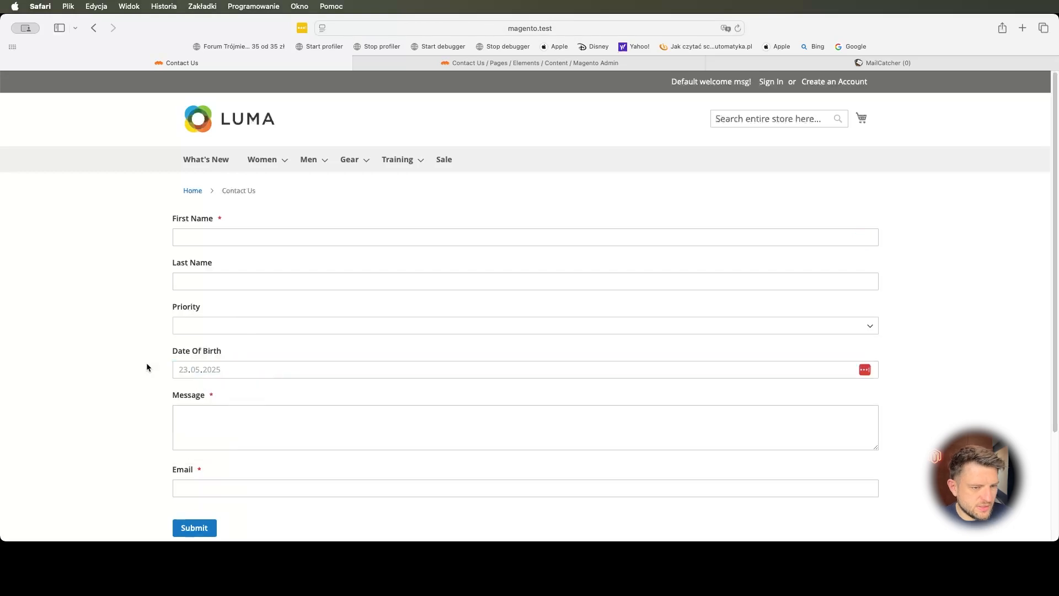
left_click(194, 237)
left_click(209, 281)
left_click(214, 326)
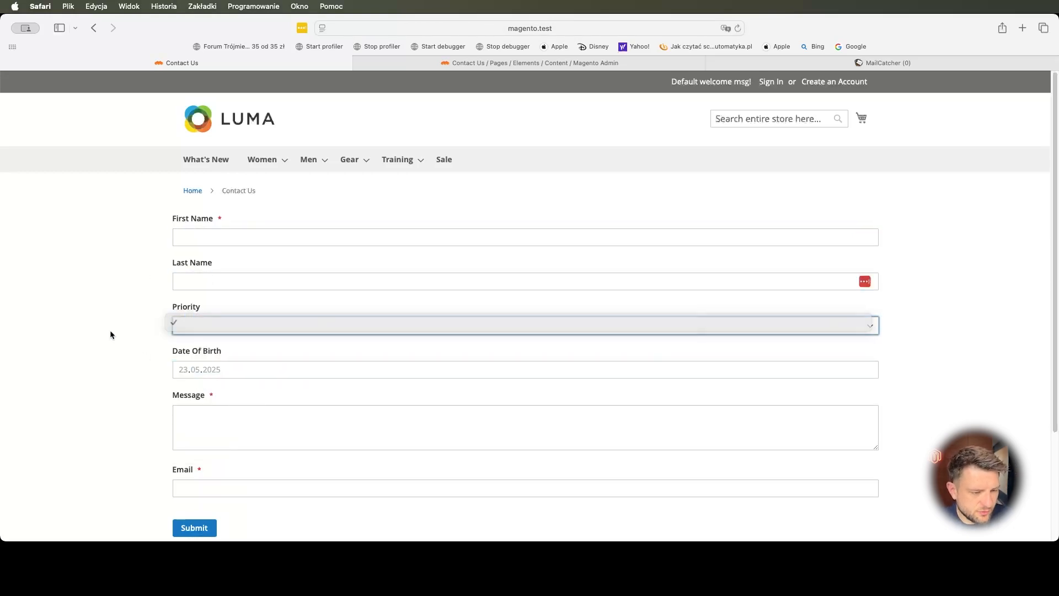
left_click(199, 417)
left_click(111, 406)
left_click(189, 417)
left_click(200, 467)
left_click(110, 434)
scroll(158, 349, "down", 1)
left_click(218, 455)
left_click(97, 429)
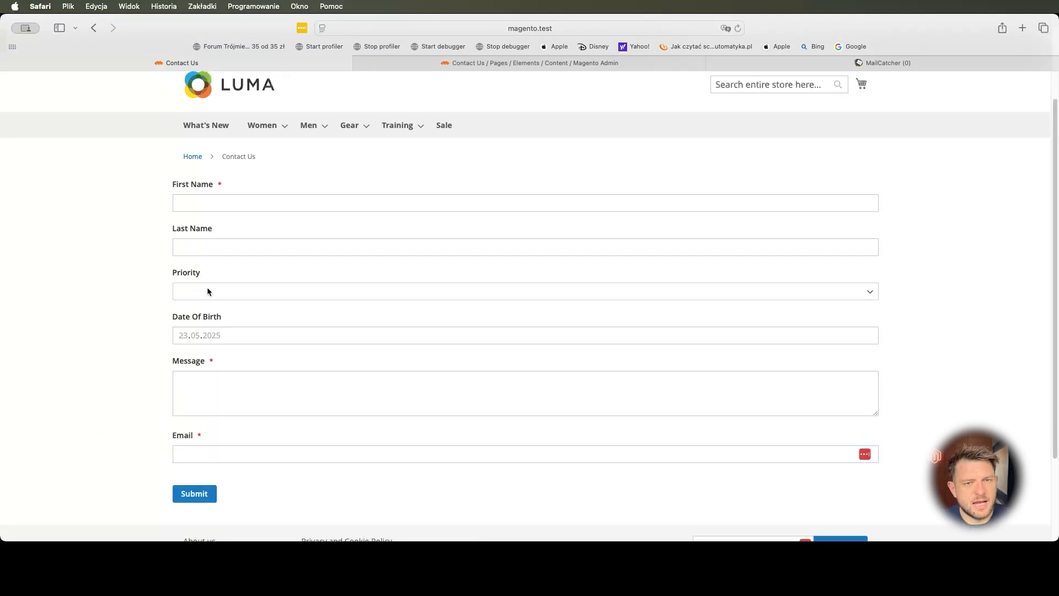
- Return to the admin and open the custom forms list under Content
left_click(467, 71)
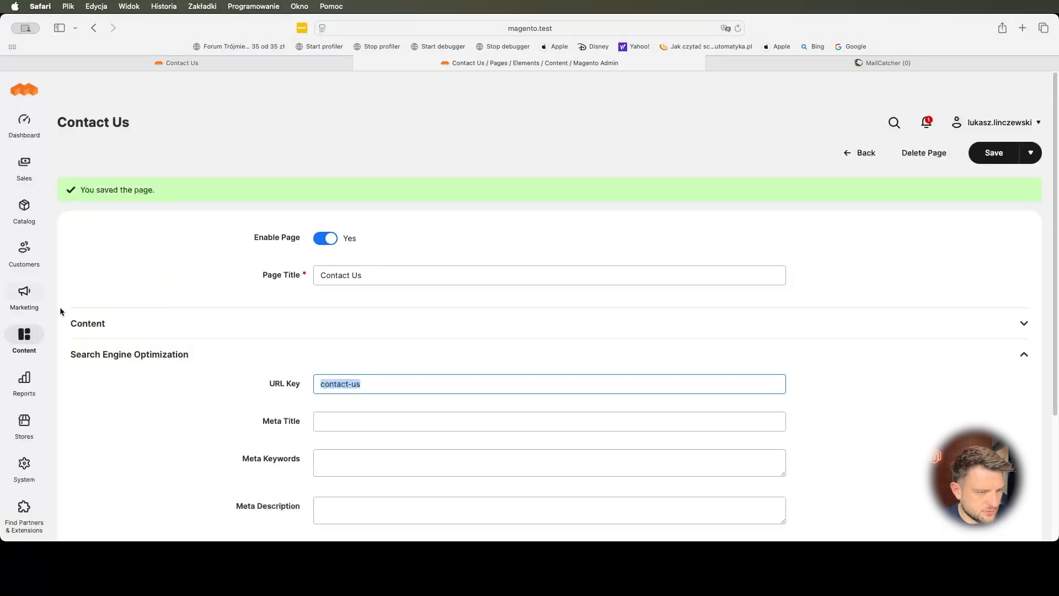
left_click(24, 337)
left_click(111, 234)
- Open the Contact Us form's field list and review the current sort order values
left_click(955, 313)
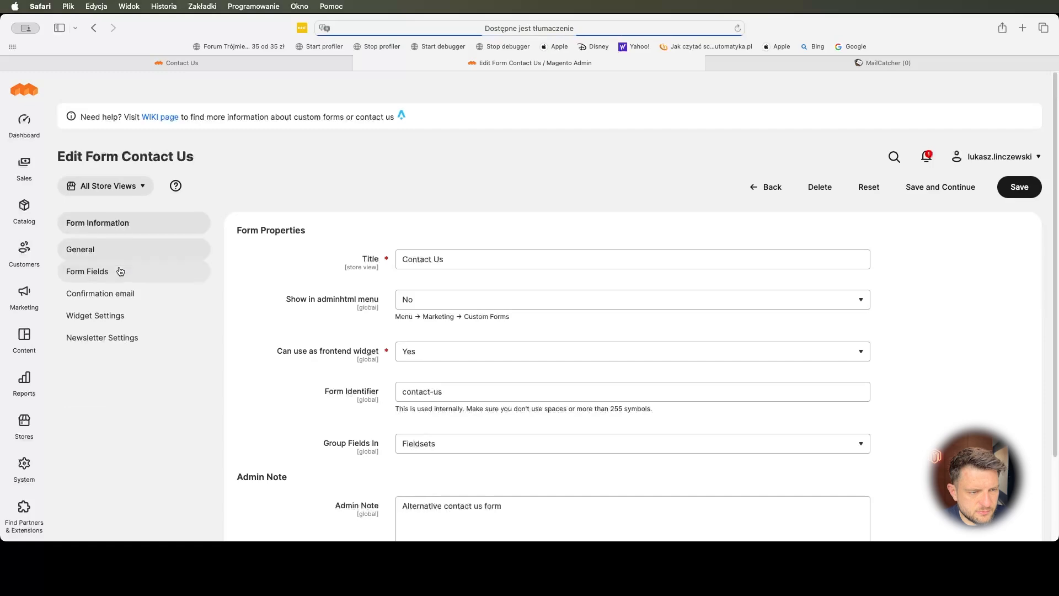
left_click(118, 272)
scroll(197, 292, "down", 5)
scroll(196, 292, "up", 5)
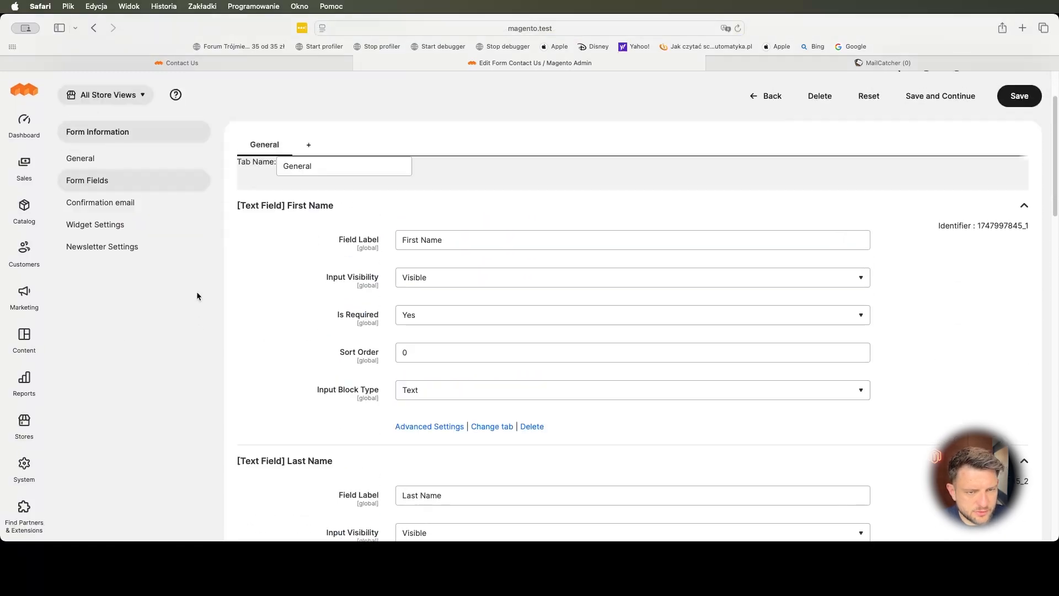
scroll(446, 325, "down", 3)
double_click(429, 222)
scroll(429, 248, "down", 4)
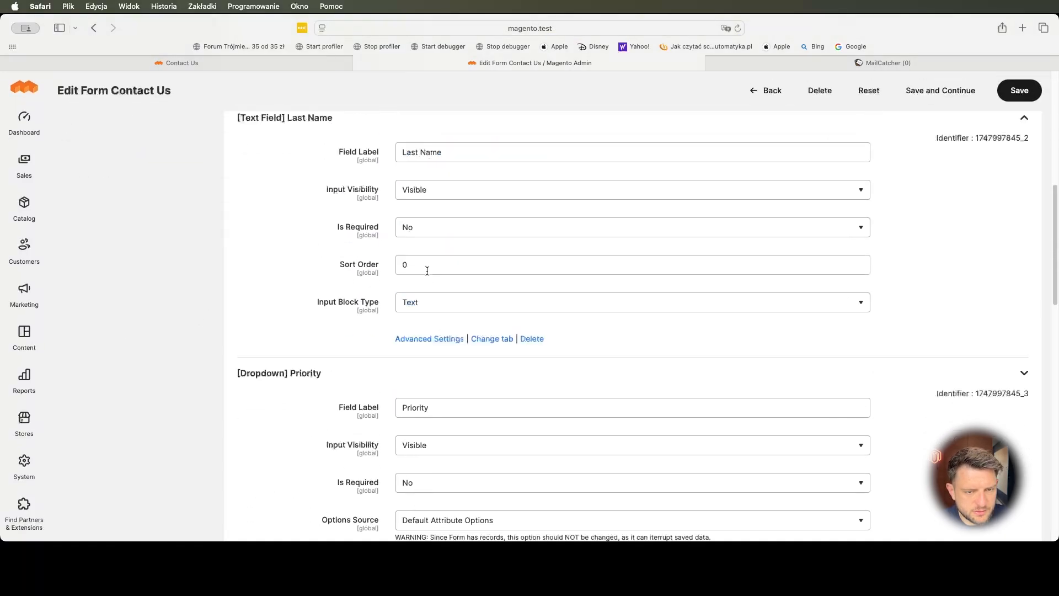
double_click(422, 263)
scroll(423, 263, "down", 15)
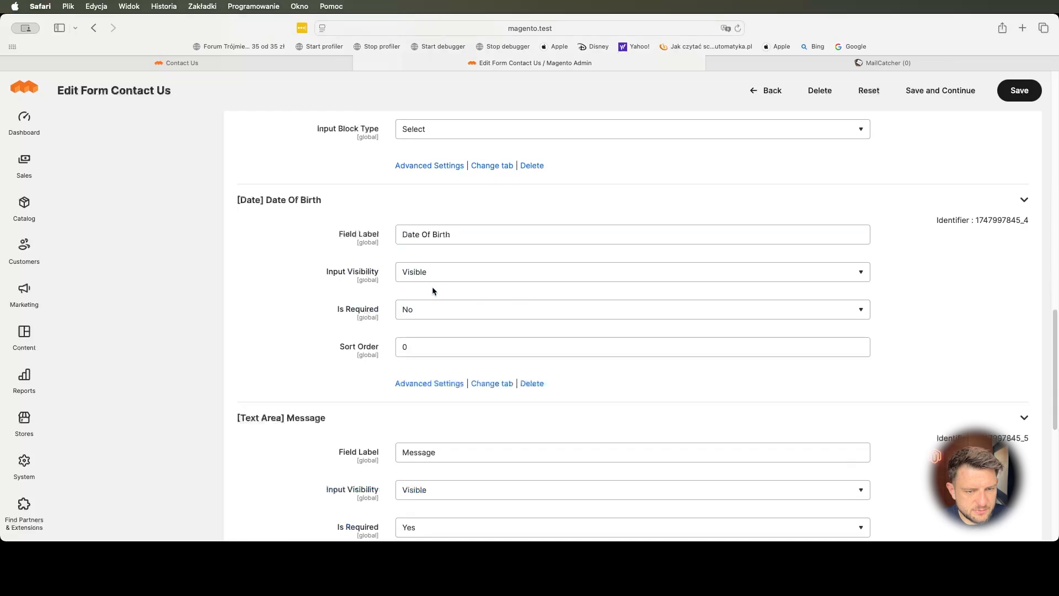
double_click(425, 362)
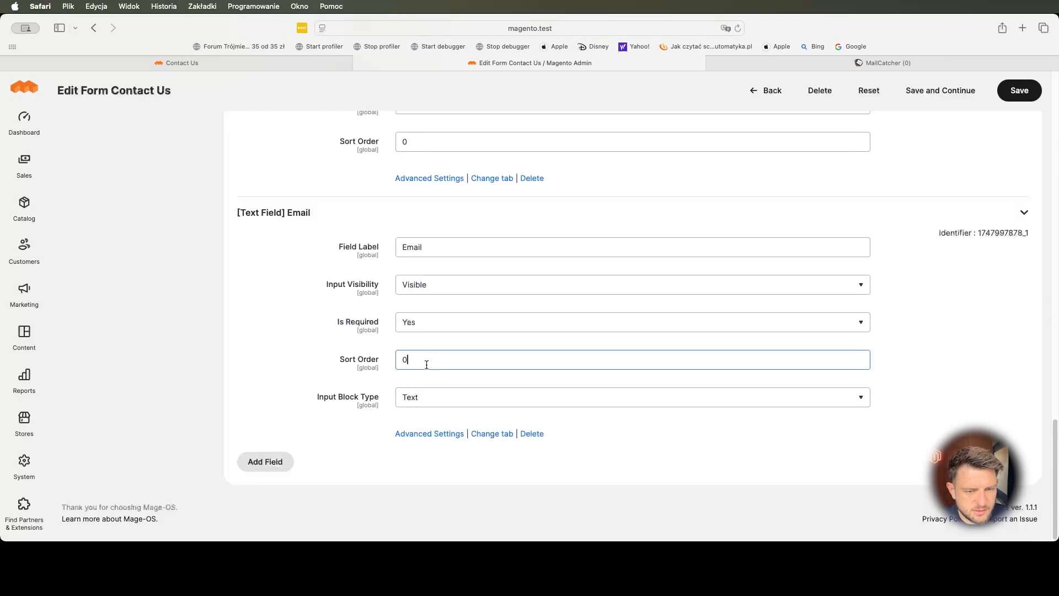
scroll(425, 361, "up", 10)
scroll(435, 331, "up", 3)
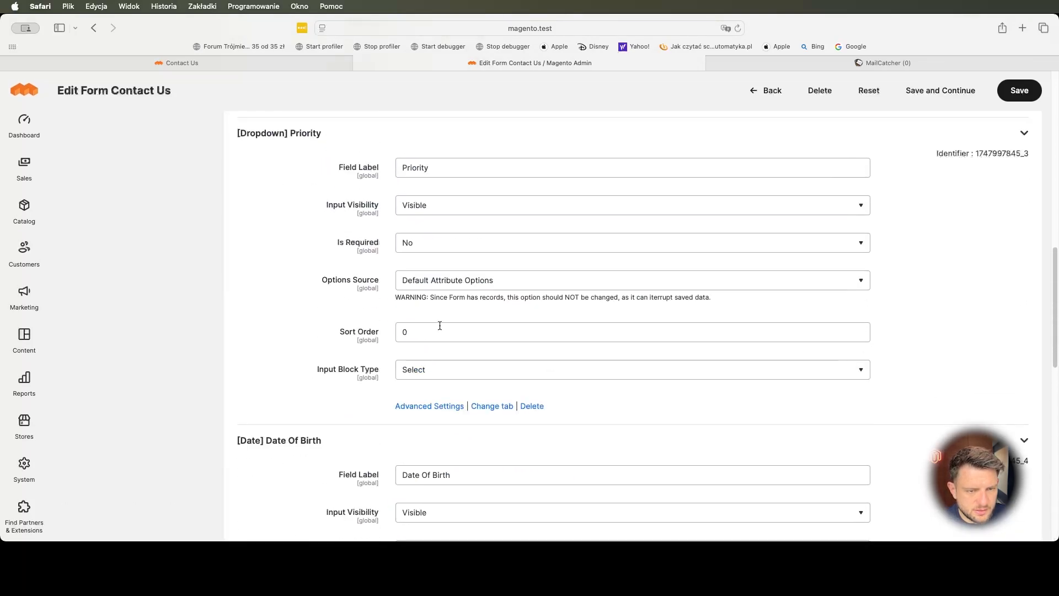
- Set sort orders Priority 4, Date Of Birth 5, Message 6, save, and reload the storefront form
double_click(436, 331)
type("4")
scroll(439, 337, "down", 2)
scroll(441, 346, "down", 3)
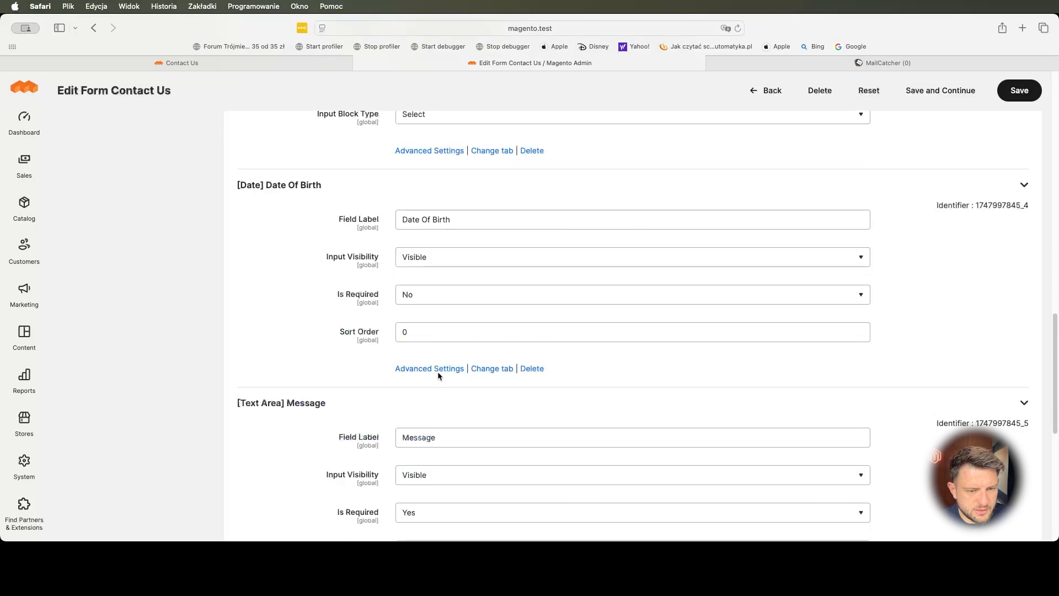
double_click(423, 333)
type("5")
scroll(433, 408, "down", 2)
left_click(434, 442)
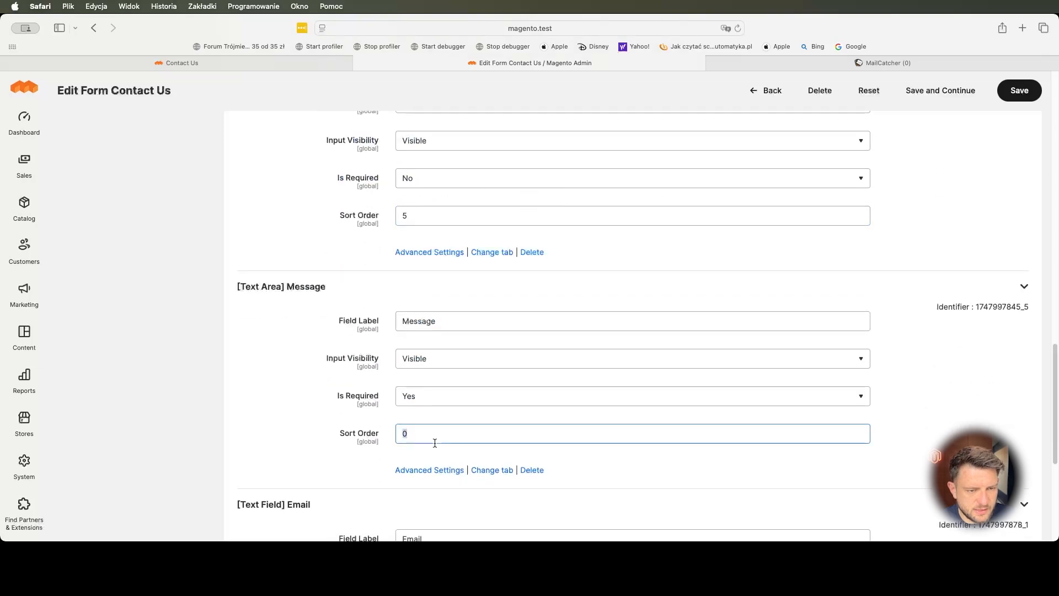
type("6")
left_click(944, 91)
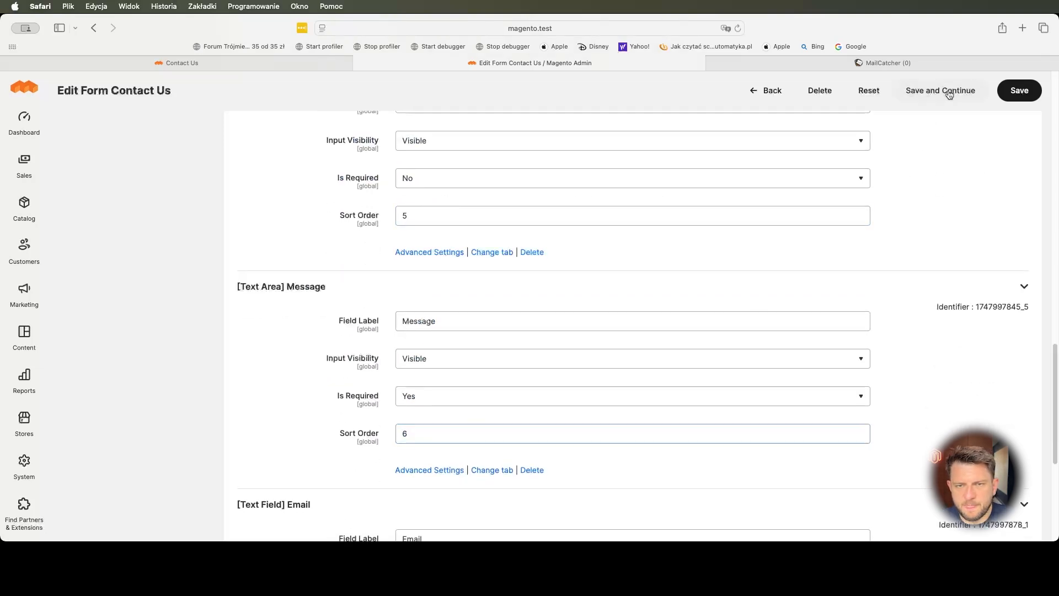
left_click(104, 64)
key("super+r")
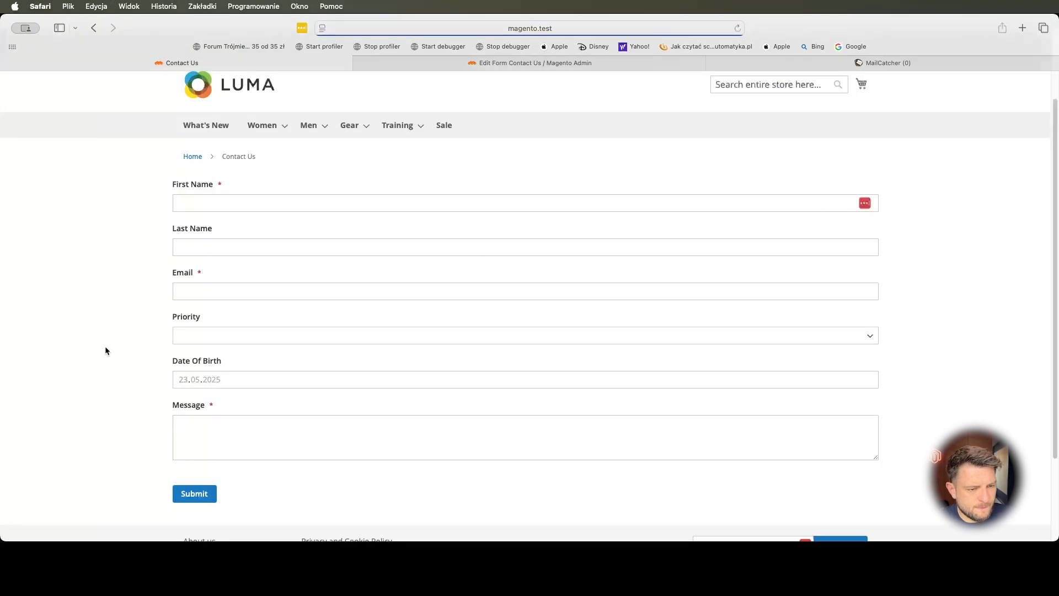
- Test the Email field on the reloaded storefront form, then reopen the admin field list
left_click(199, 289)
left_click(204, 209)
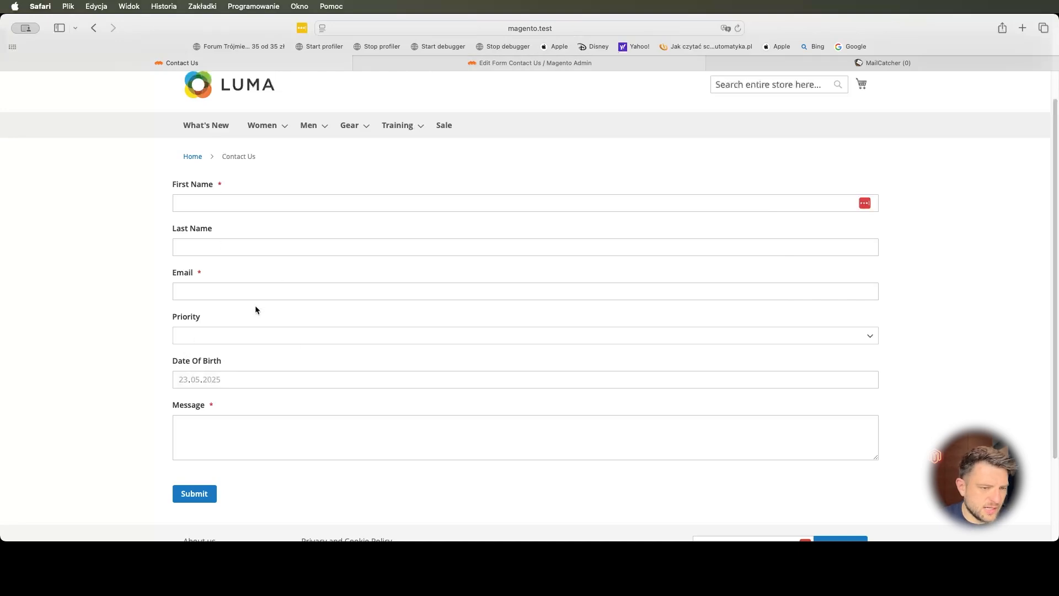
left_click(505, 65)
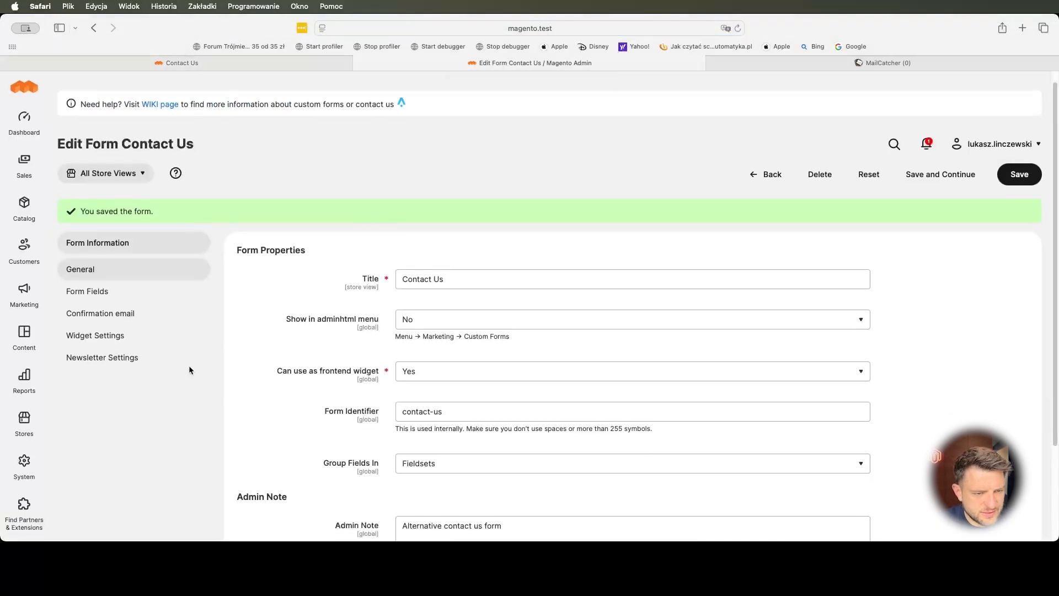
left_click(123, 293)
- Test the storefront Email field once more and return to the admin form editor
left_click(246, 65)
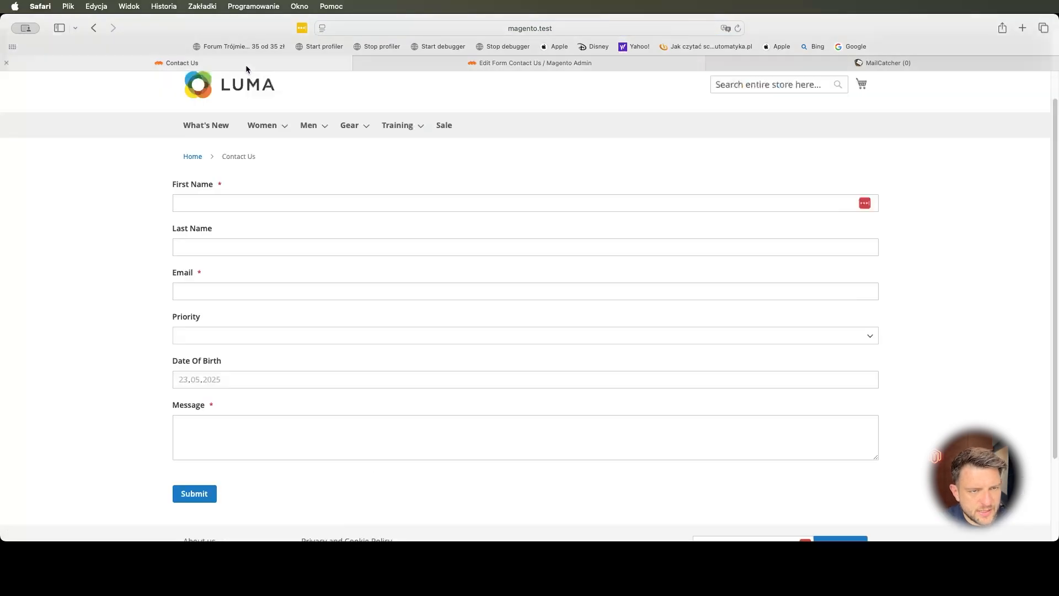
left_click(224, 292)
left_click(144, 285)
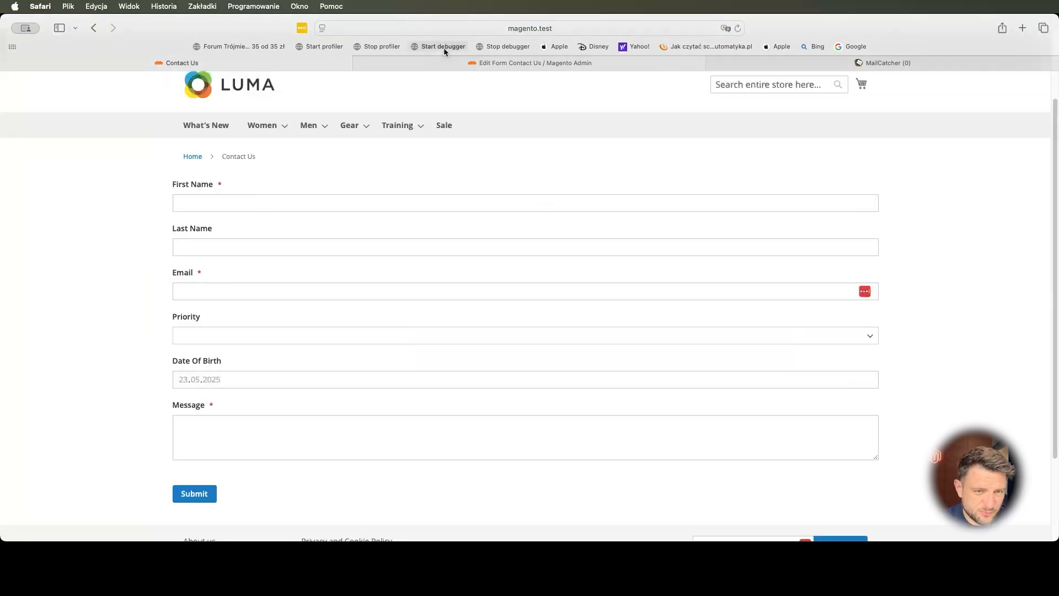
left_click(442, 64)
- Set the Email field's Input Validator to Email Address and save it
scroll(317, 332, "down", 10)
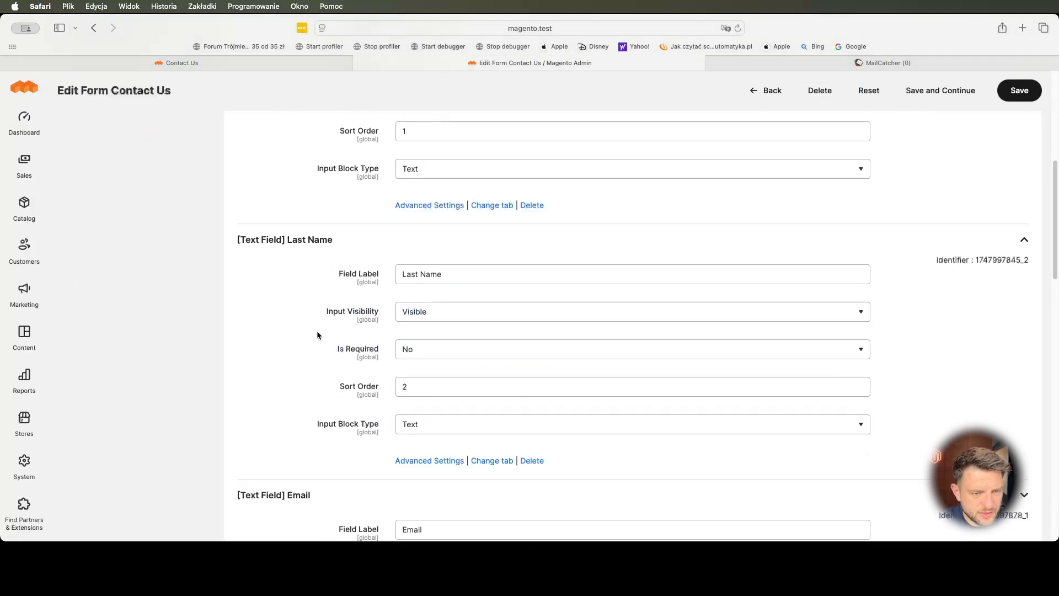
scroll(316, 329, "down", 4)
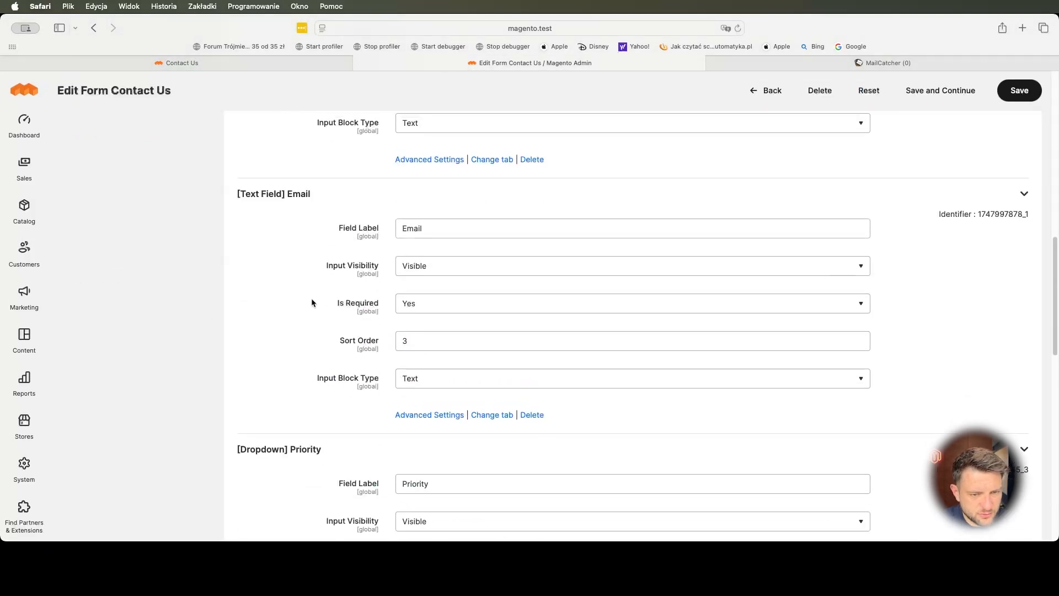
left_click(449, 416)
scroll(340, 395, "down", 6)
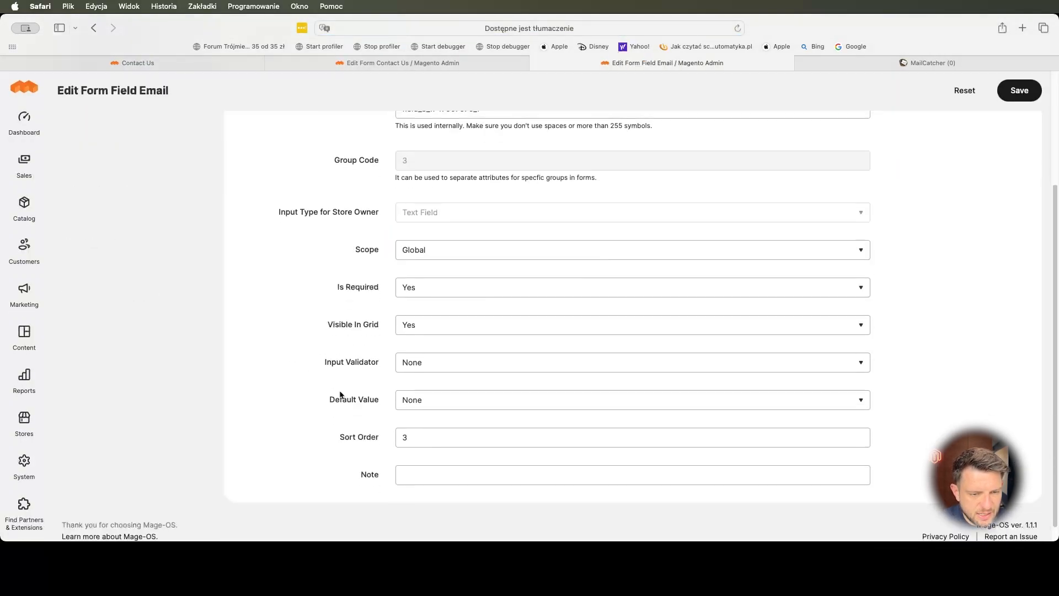
left_click(415, 362)
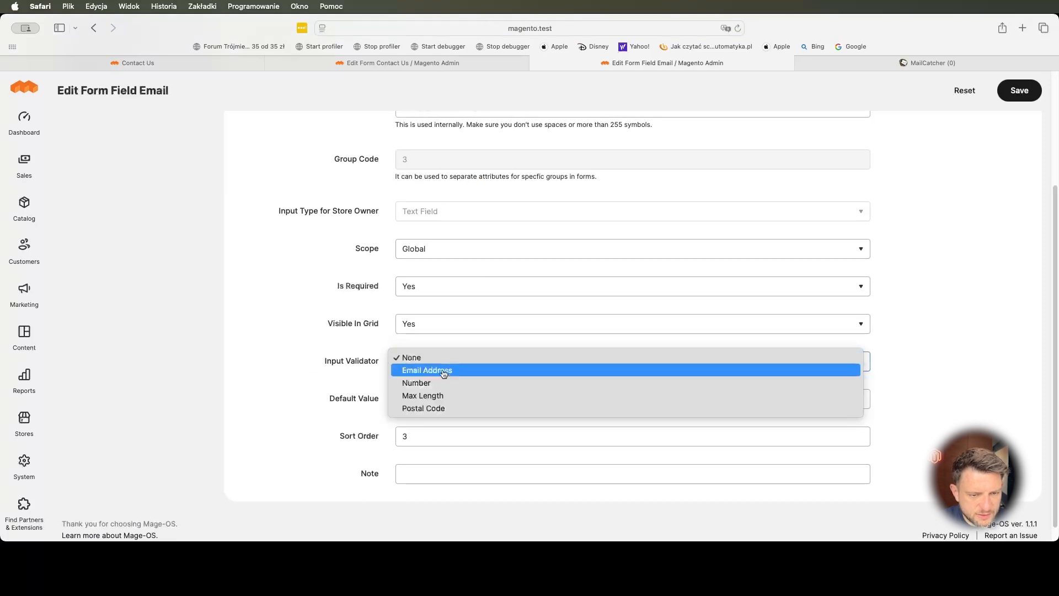
left_click(444, 371)
scroll(307, 390, "down", 1)
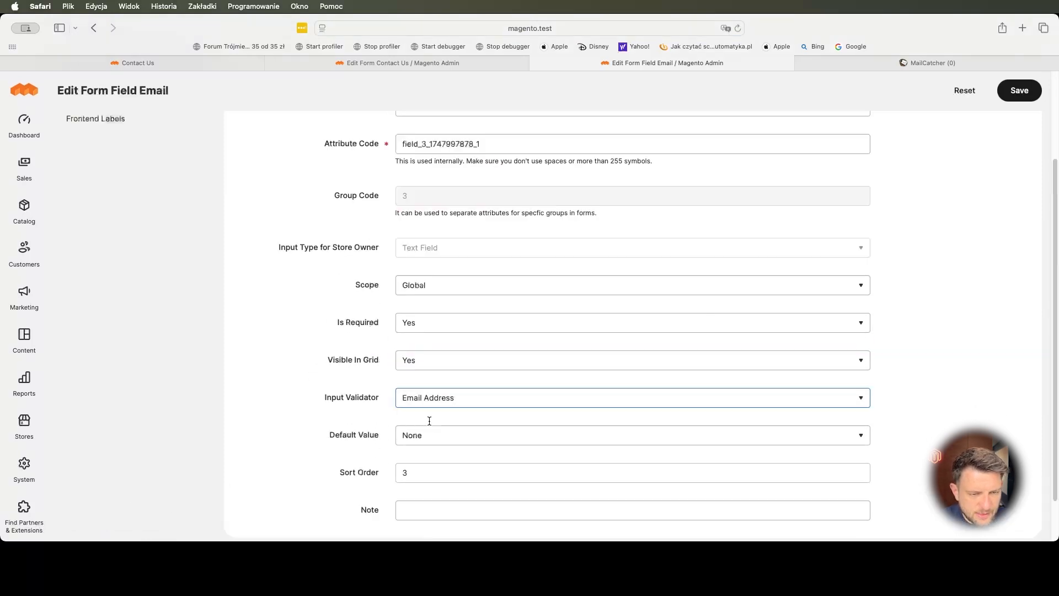
scroll(877, 184, "up", 6)
left_click(1019, 152)
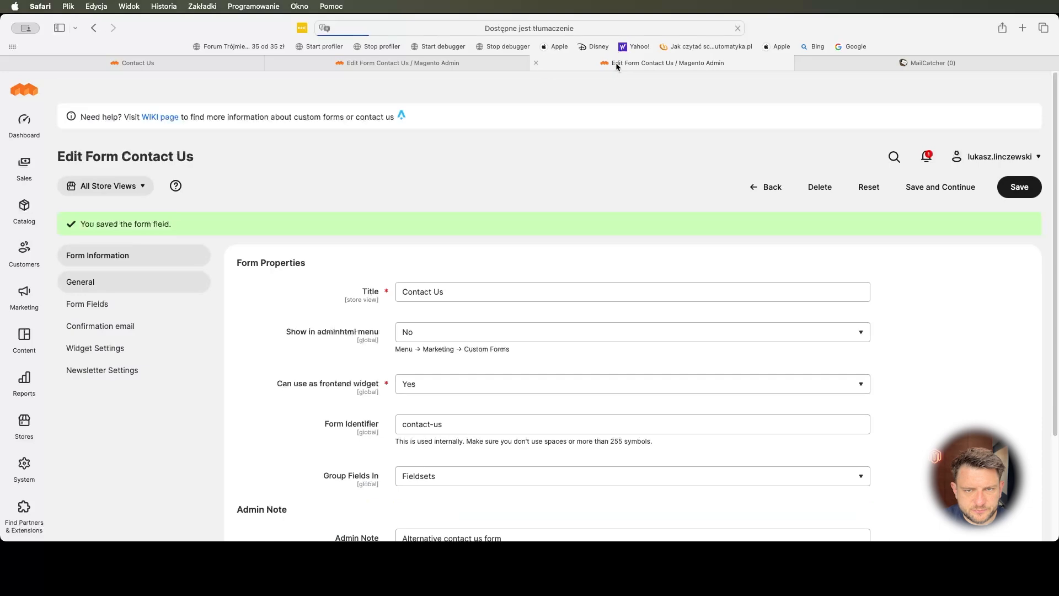
- Add the options High, Medium and Low to the Priority field and save it
scroll(451, 197, "down", 10)
scroll(259, 322, "down", 4)
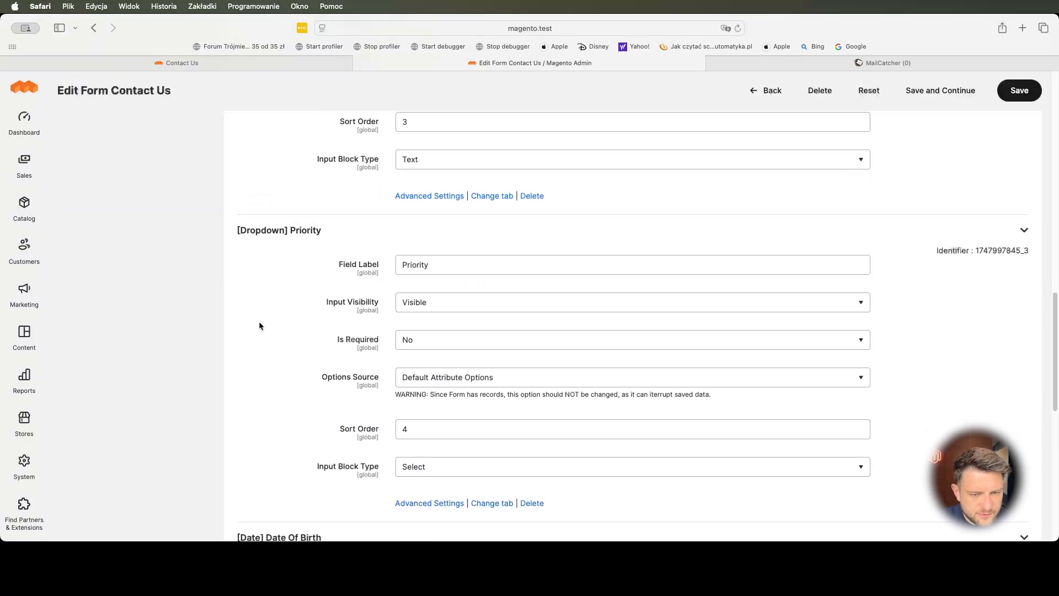
scroll(306, 290, "down", 1)
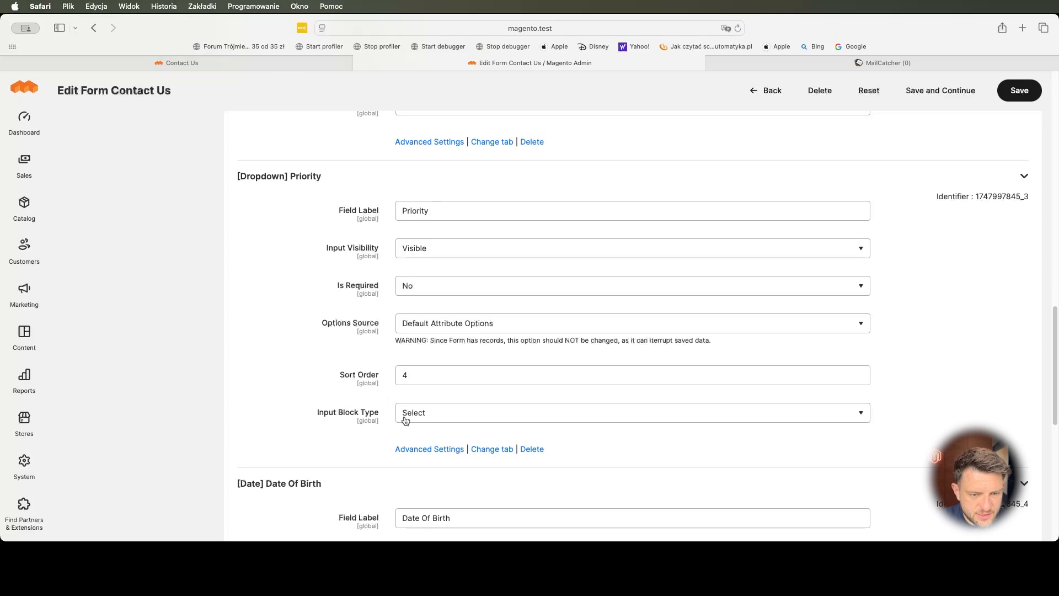
left_click(422, 449)
scroll(331, 375, "down", 4)
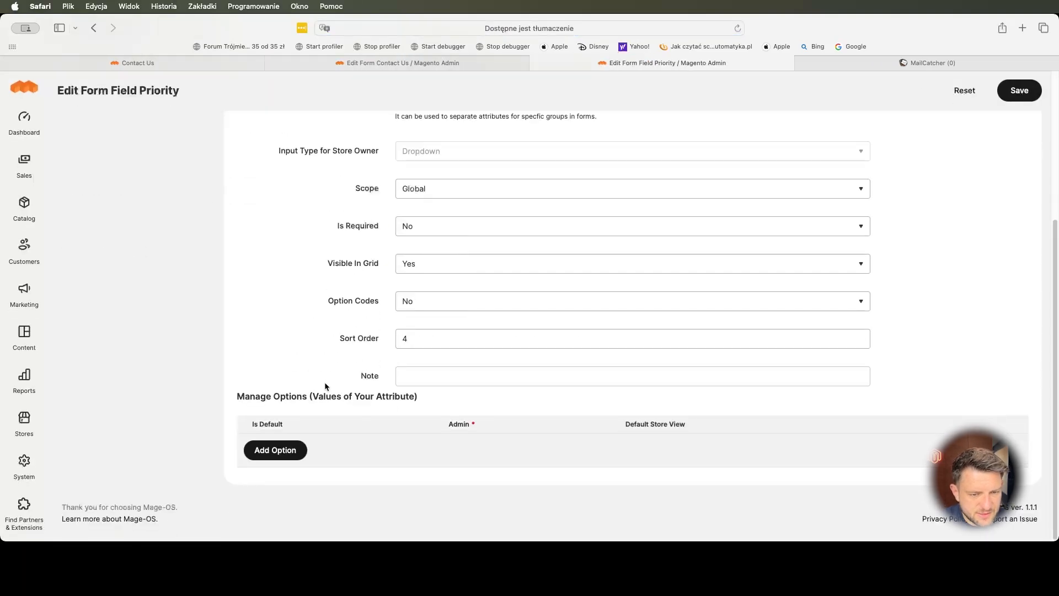
left_click(276, 450)
scroll(298, 441, "down", 1)
left_click(322, 435)
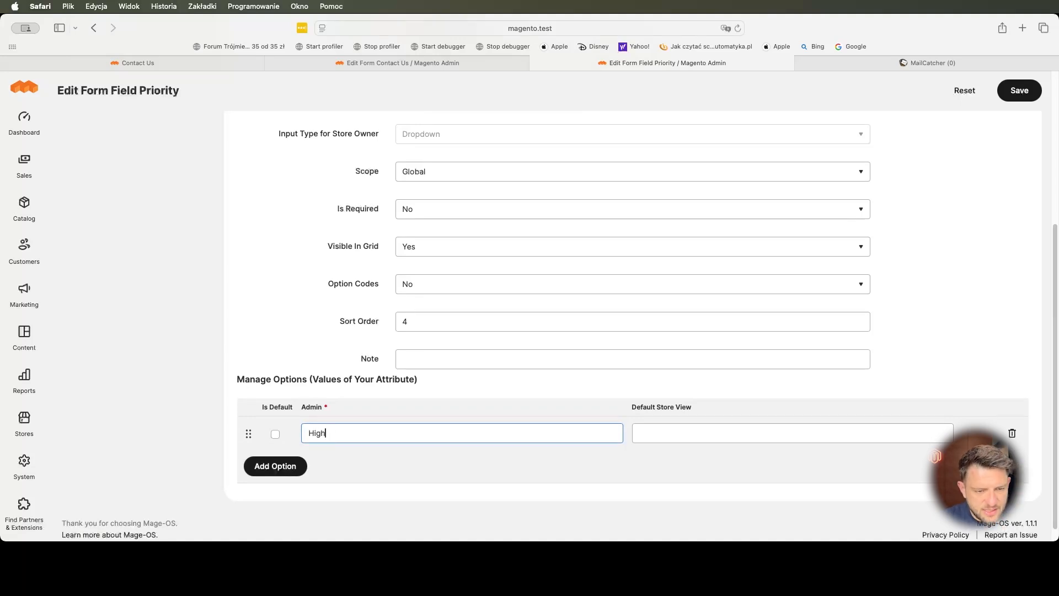
left_click(301, 463)
left_click(325, 463)
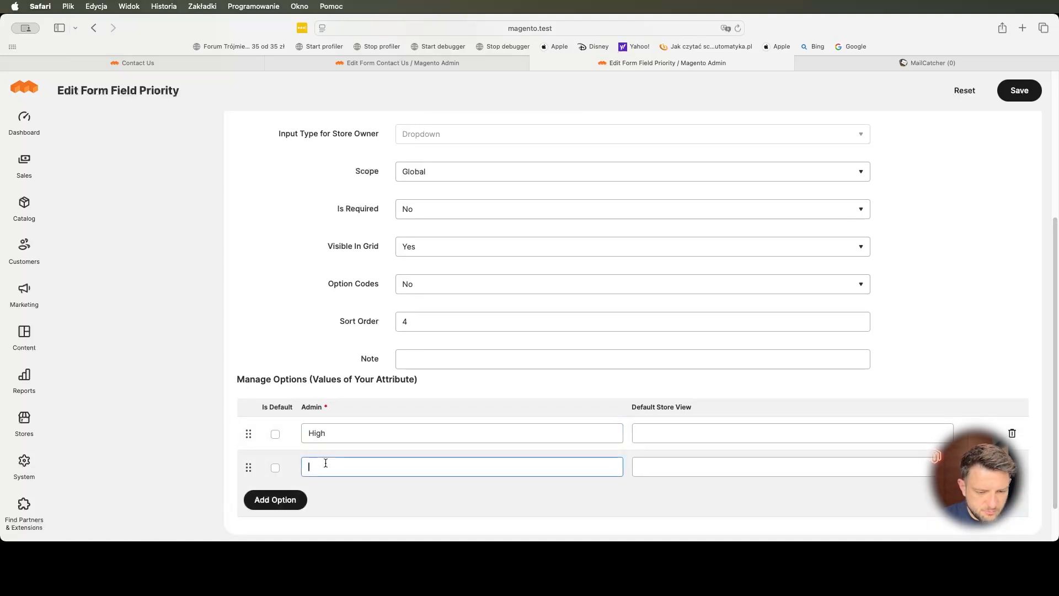
type("Medium")
left_click(275, 499)
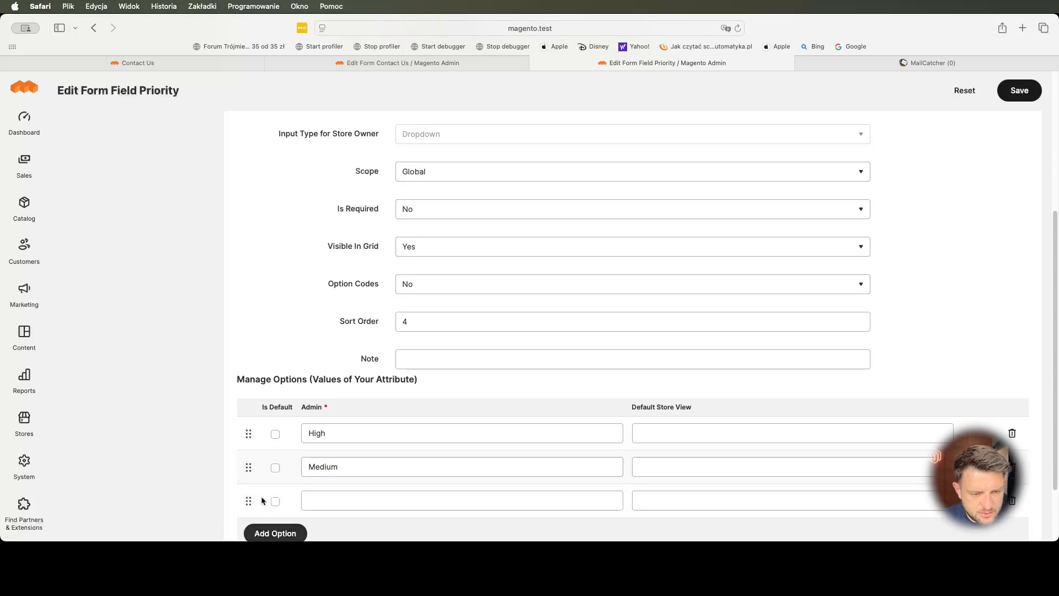
left_click(328, 492)
type("L")
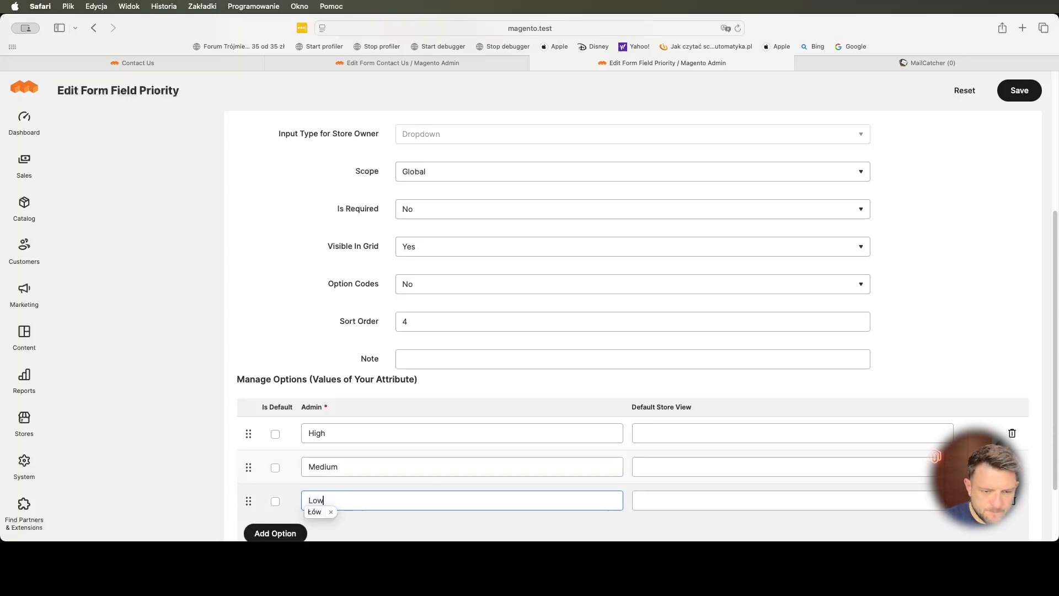
type("ow")
left_click(1019, 90)
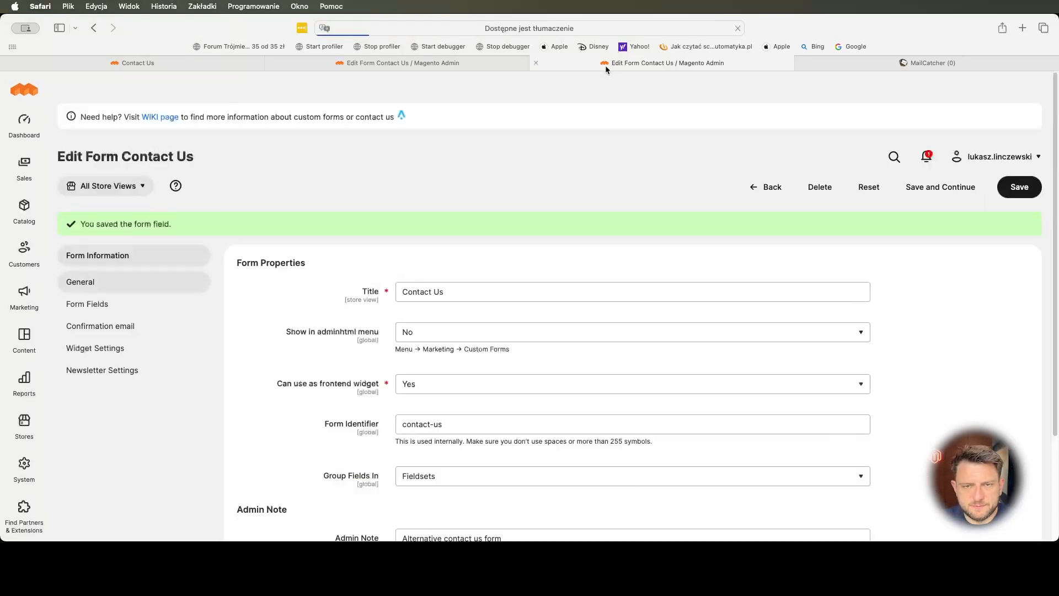
- Close the field settings page, reload the storefront form and check the Priority dropdown
key("super+w")
left_click(185, 65)
key("super+r")
left_click(227, 337)
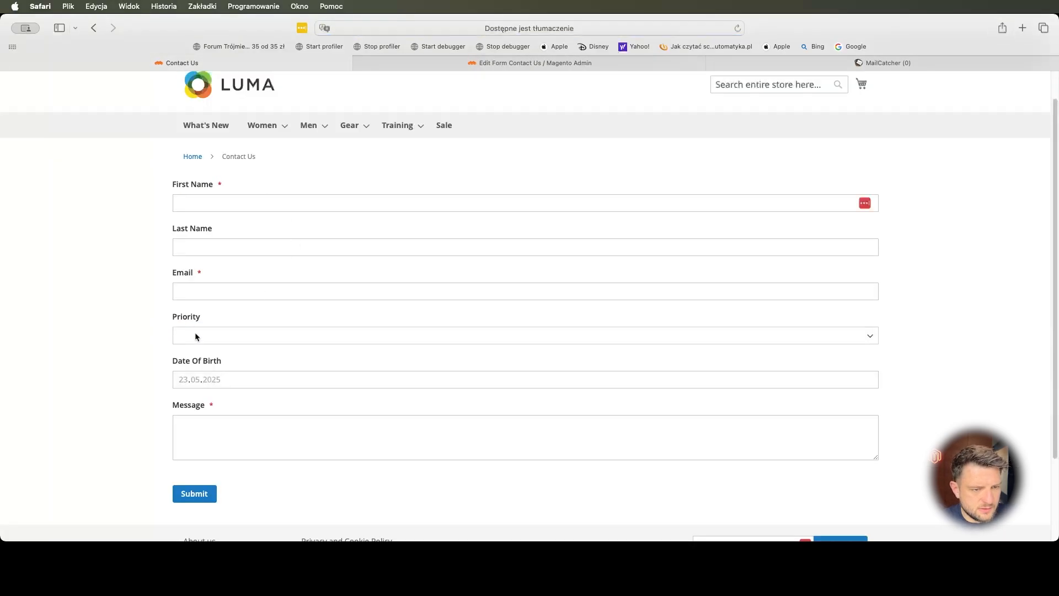
- Save the Contact Us form again in the admin editor
key("ctrl+Tab")
scroll(901, 172, "up", 4)
left_click(940, 90)
- Reload the storefront Contact Us page and check the Priority dropdown's High, Medium, Low choices
left_click(239, 58)
key("super+r")
left_click(185, 336)
left_click(106, 334)
left_click(107, 333)
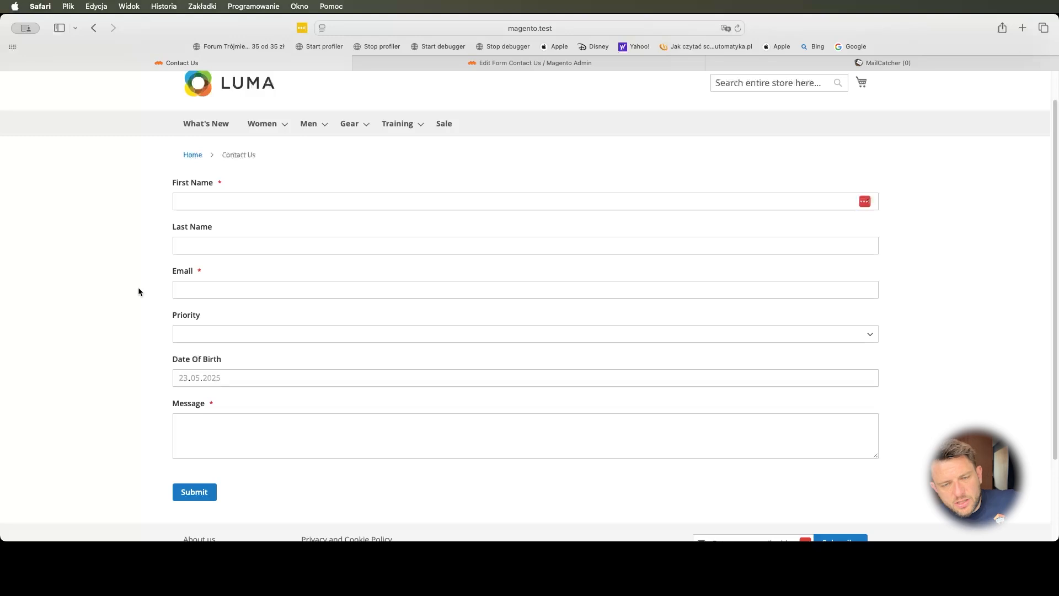
scroll(292, 191, "down", 1)
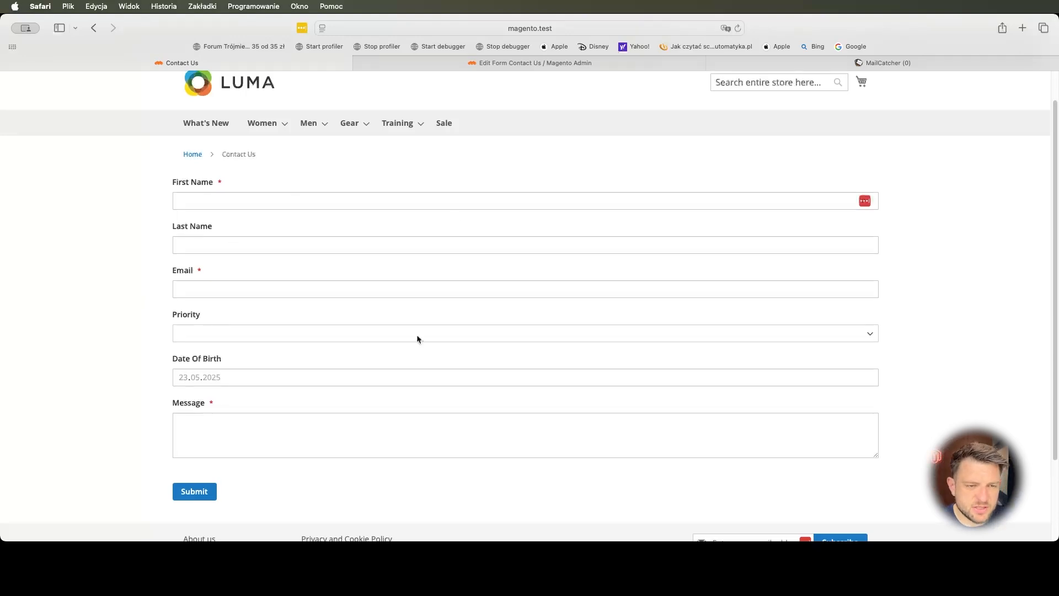
left_click(813, 557)
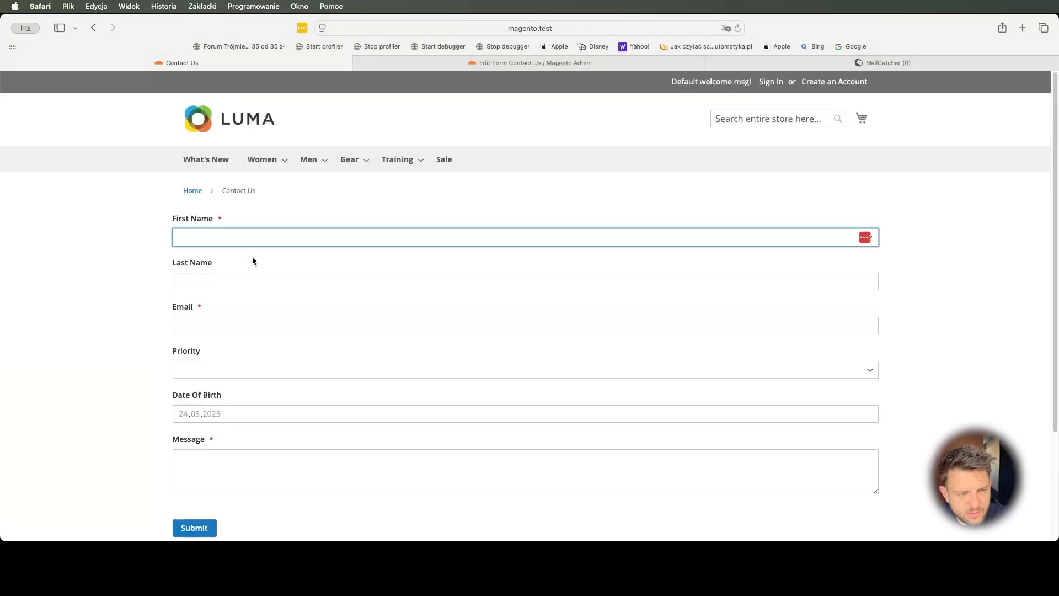
- Enter the tester's first name, last name and email, and the message 'Help me pleas'
key("Tab")
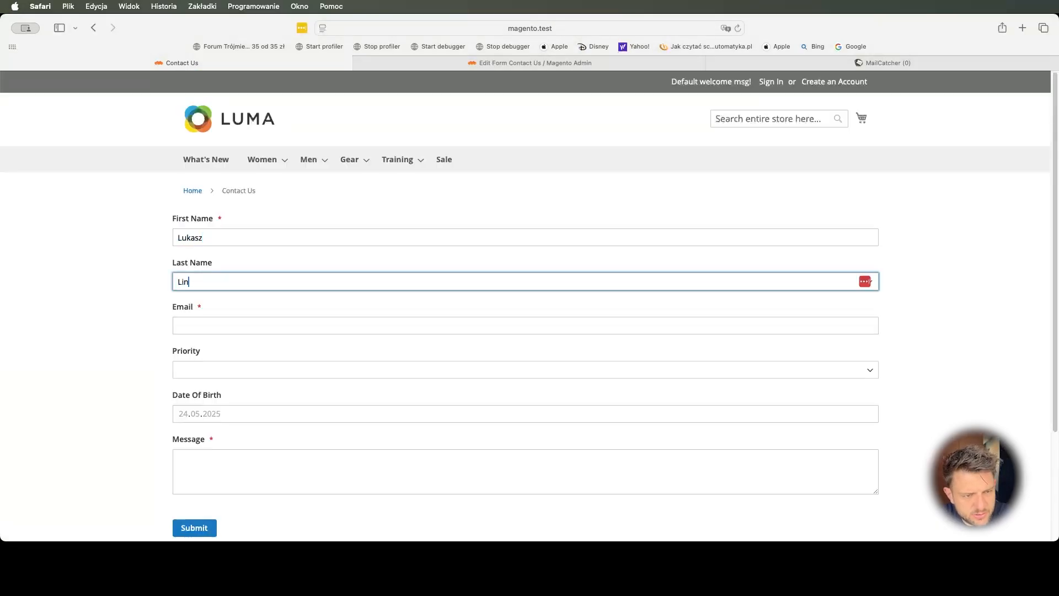
key("Tab")
type("@alekseon.com")
key("Tab")
key("Tab")
key("Tab")
key("Tab")
key("Tab")
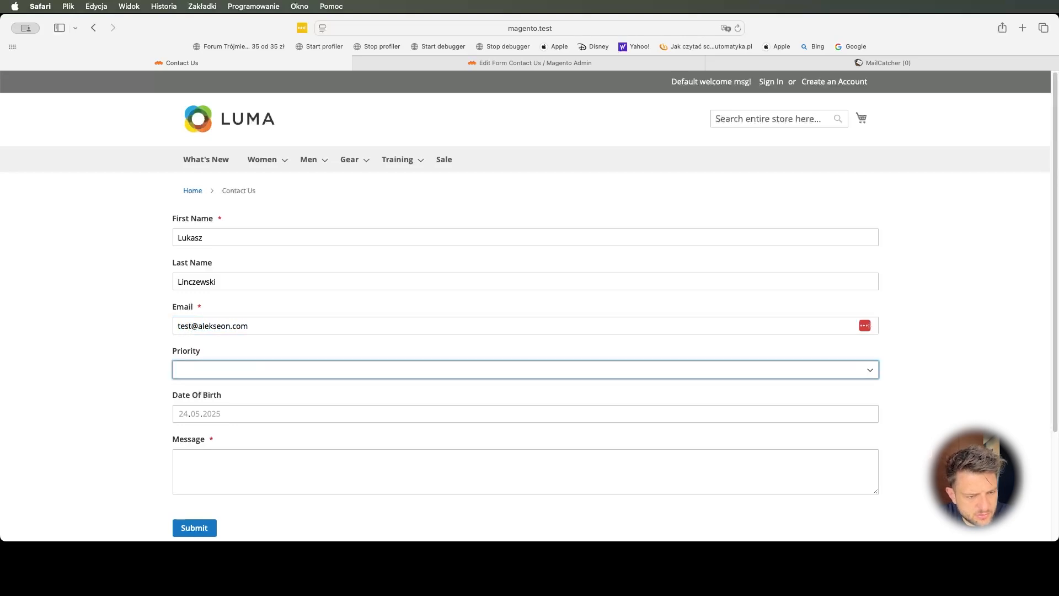
type("Help me please.")
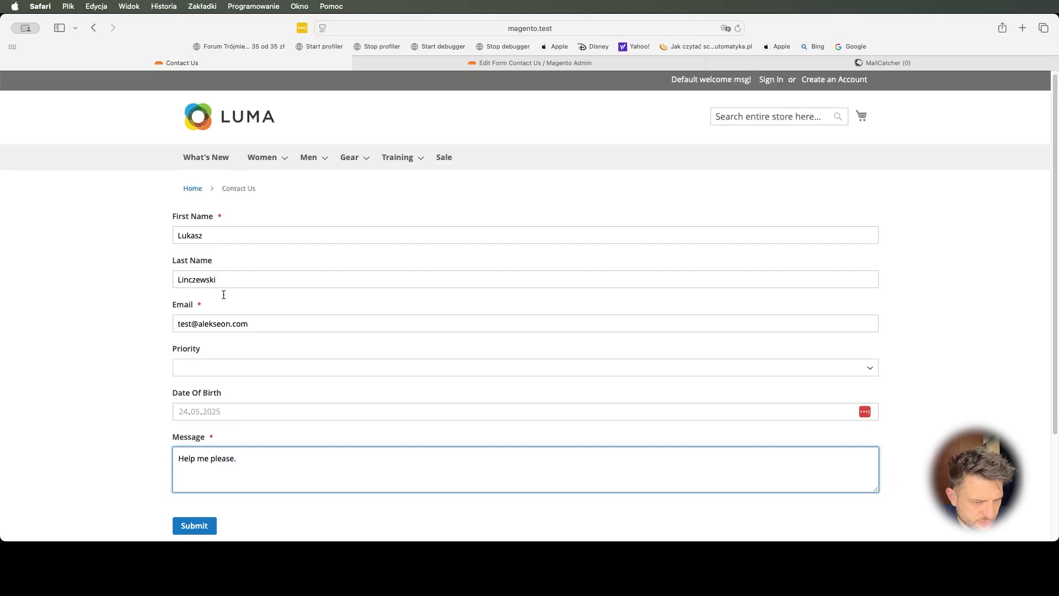
- Set Priority to Medium and submit the contact form
left_click(217, 362)
left_click(214, 391)
scroll(170, 524, "down", 3)
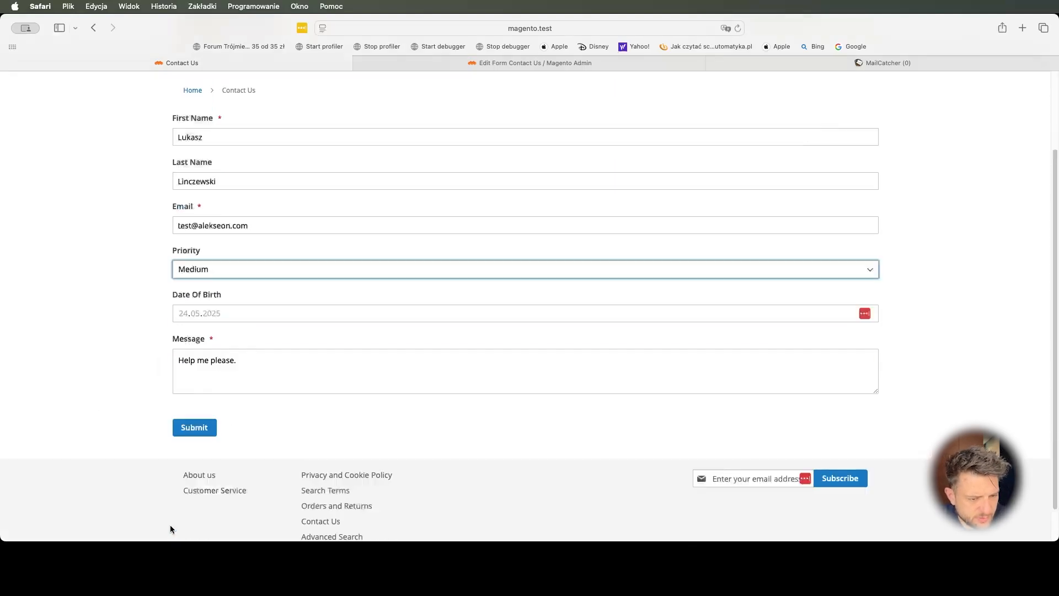
left_click(199, 442)
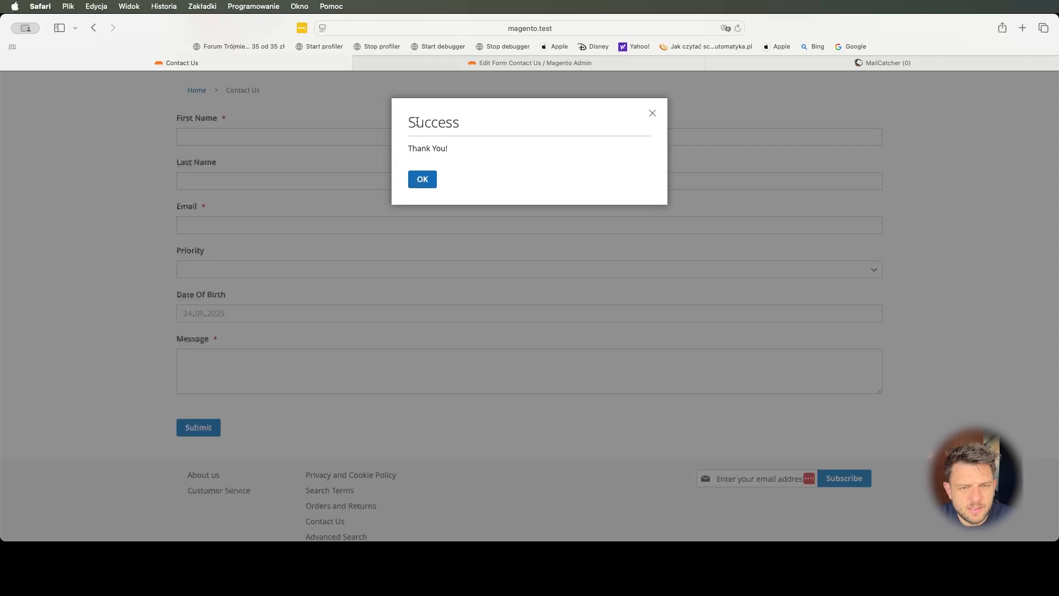
- Read the 'Success' / 'Thank You!' confirmation and close it with OK
left_click_drag(410, 121, 480, 121)
left_click_drag(410, 148, 447, 148)
left_click(436, 165)
left_click(422, 179)
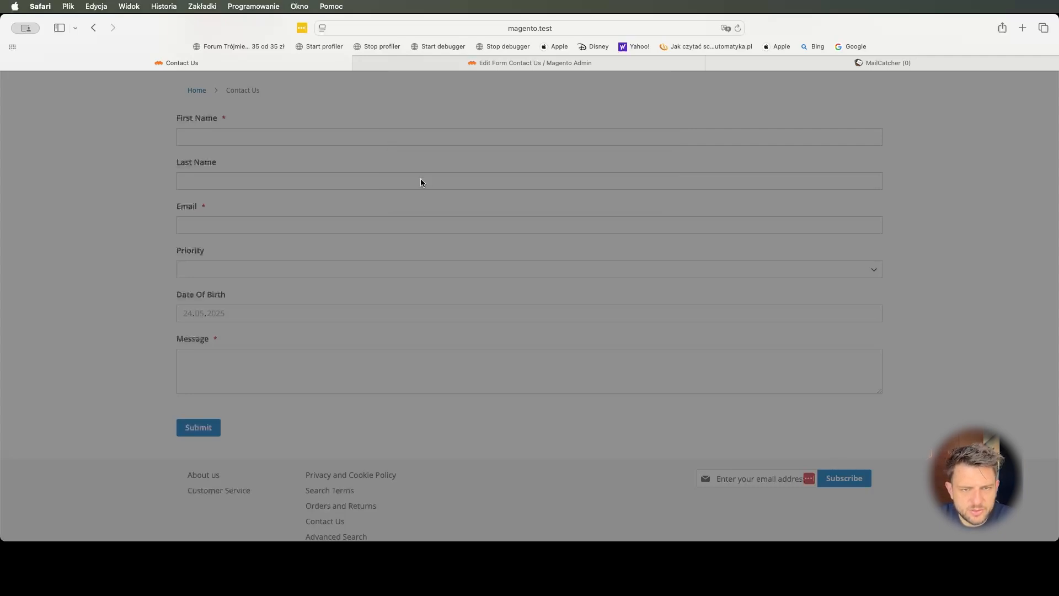
left_click(760, 62)
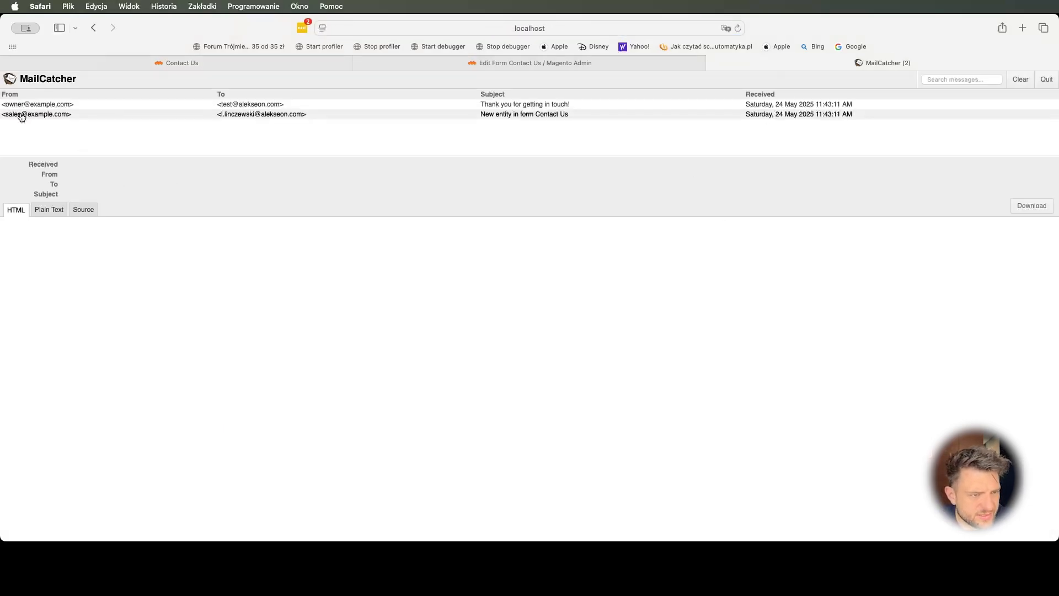
- Read the 'New entity in form Contact Us' email, then the 'Thank you for getting in touch!' confirmation
left_click(254, 115)
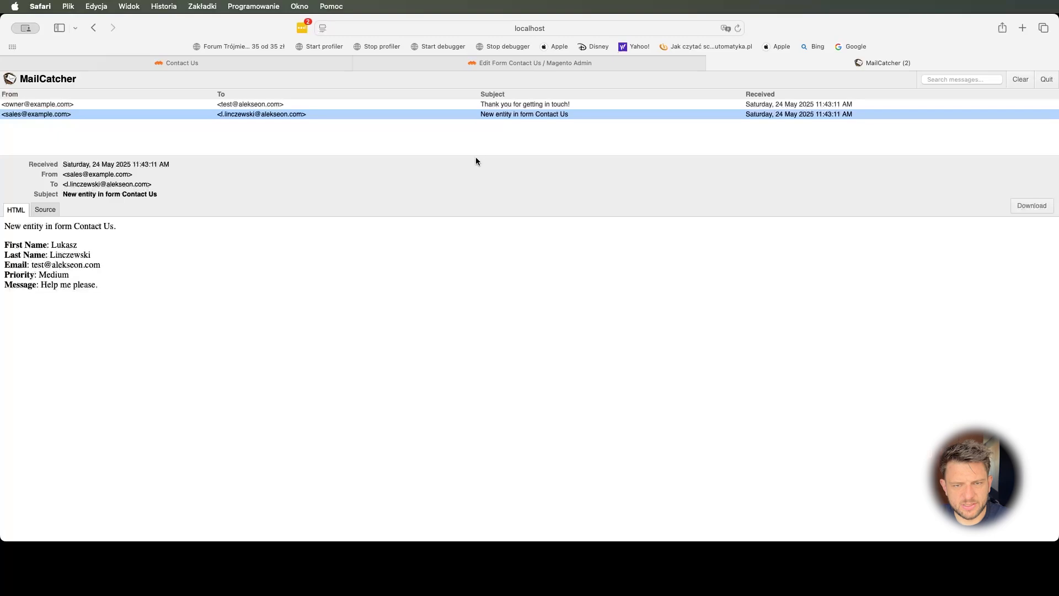
left_click(253, 104)
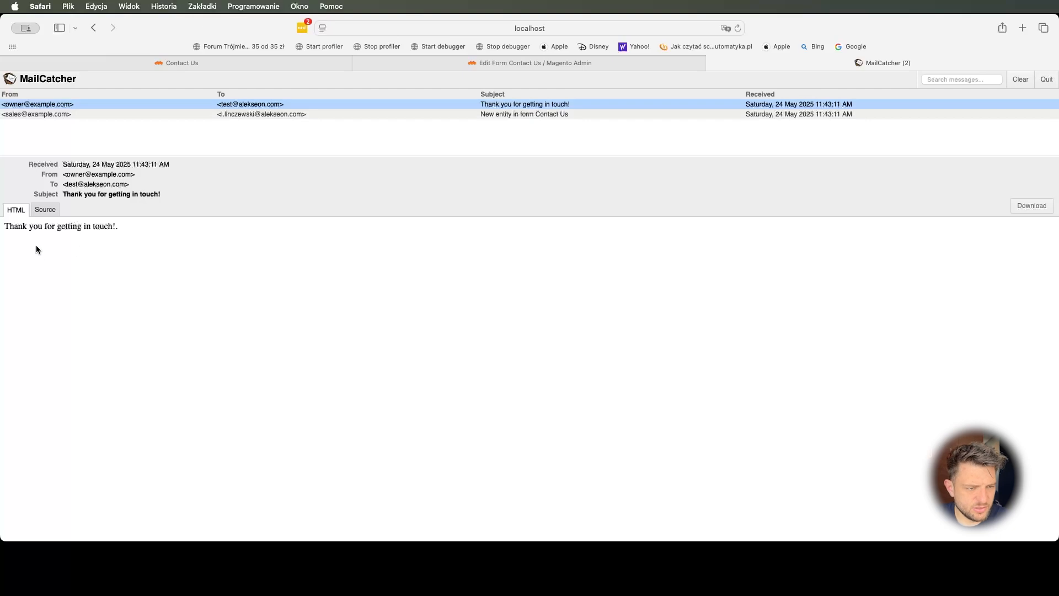
triple_click(58, 224)
left_click(116, 239)
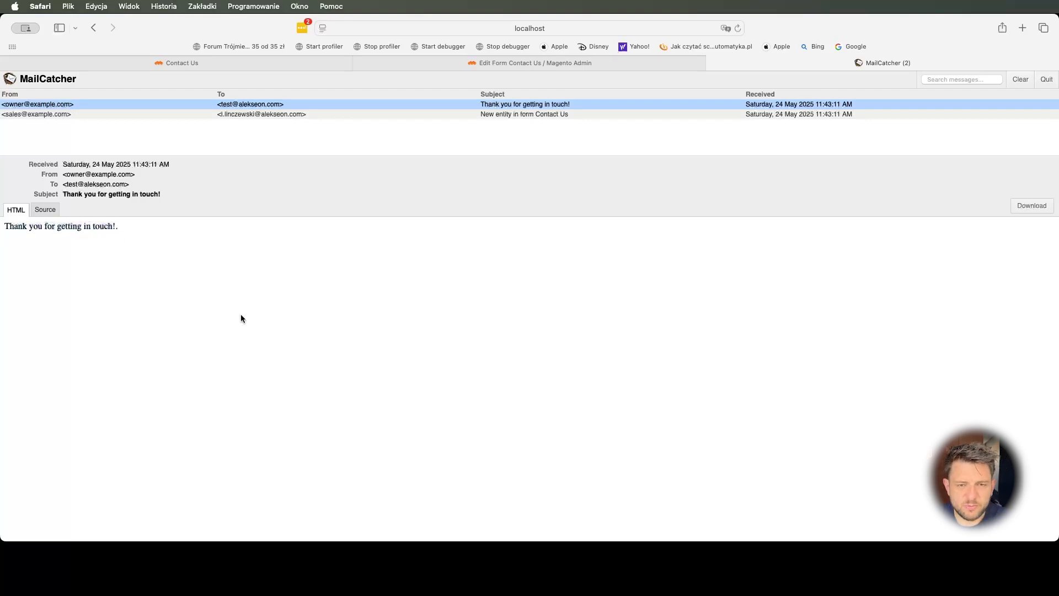
left_click(231, 64)
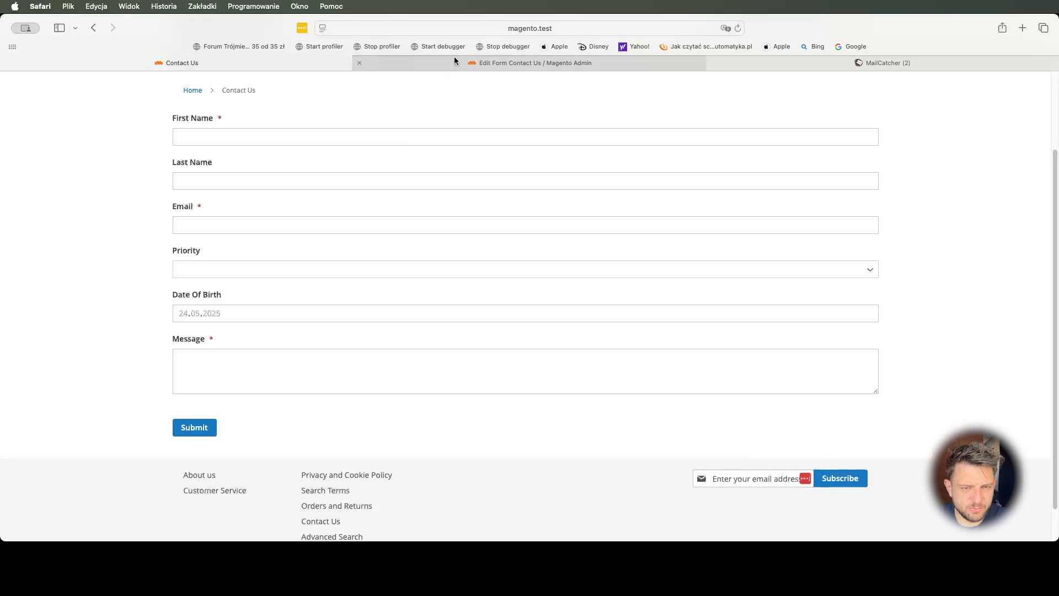
- Set success title 'Thank you!!!' and message 'We received your query and we'll come back to you within 48 hours.', then save
mouse_move(464, 62)
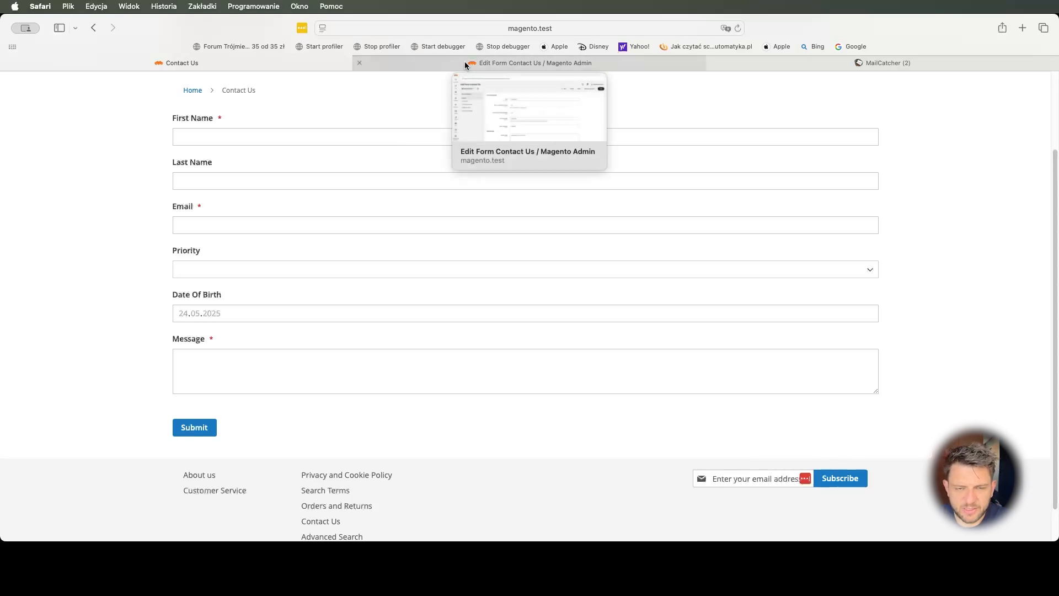
left_click(512, 63)
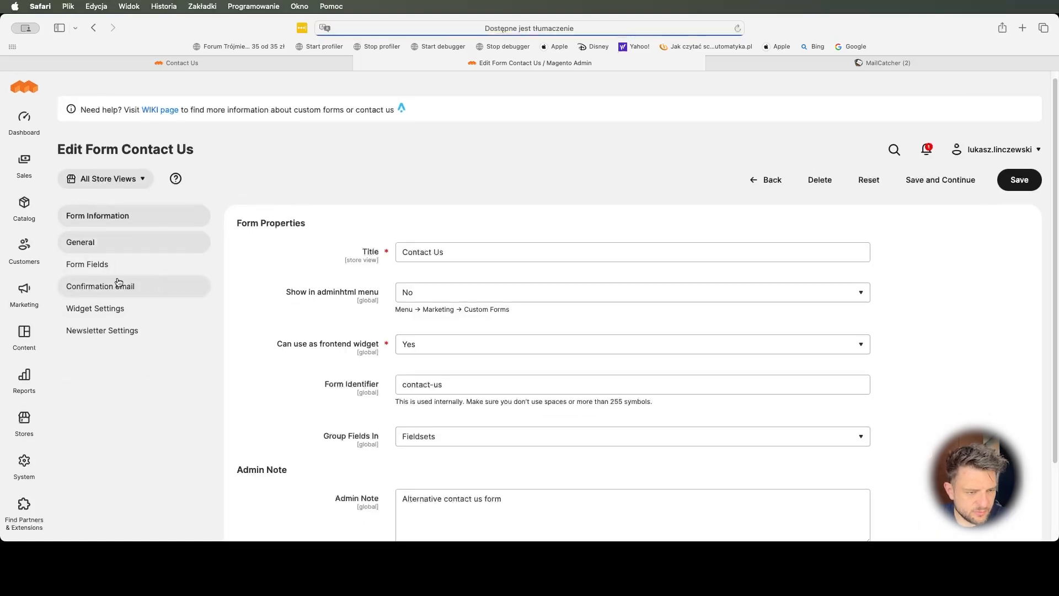
left_click(94, 310)
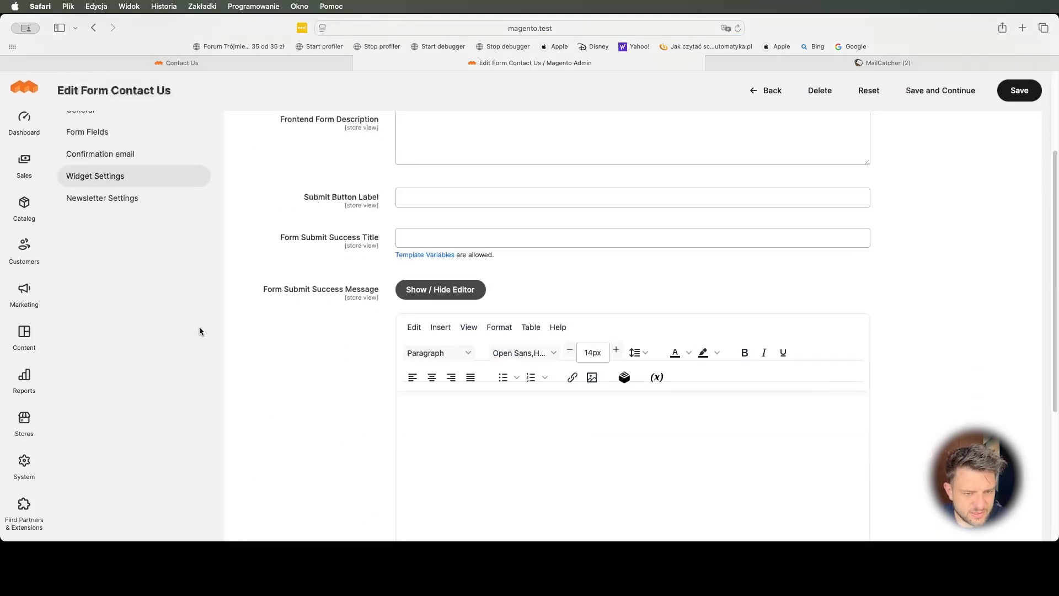
left_click(433, 236)
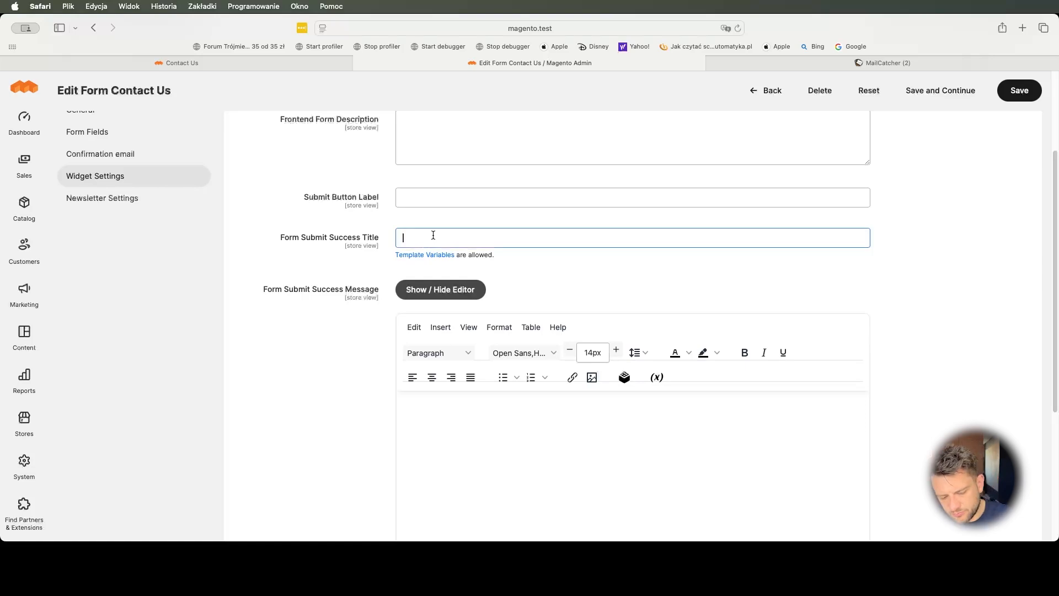
type("Thank you!!!")
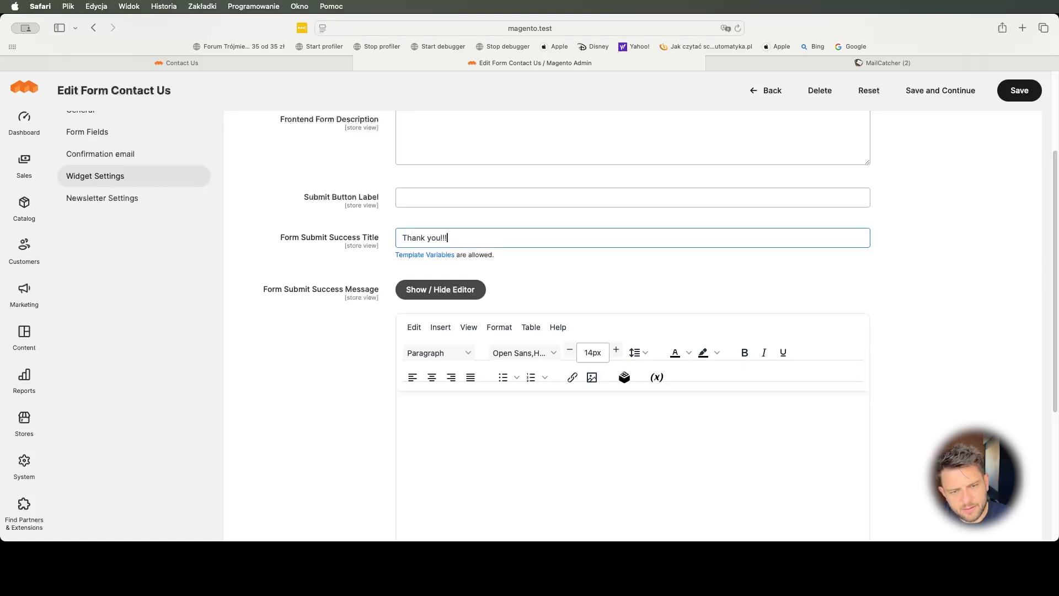
key("Tab")
key("Tab")
key("shift+Tab")
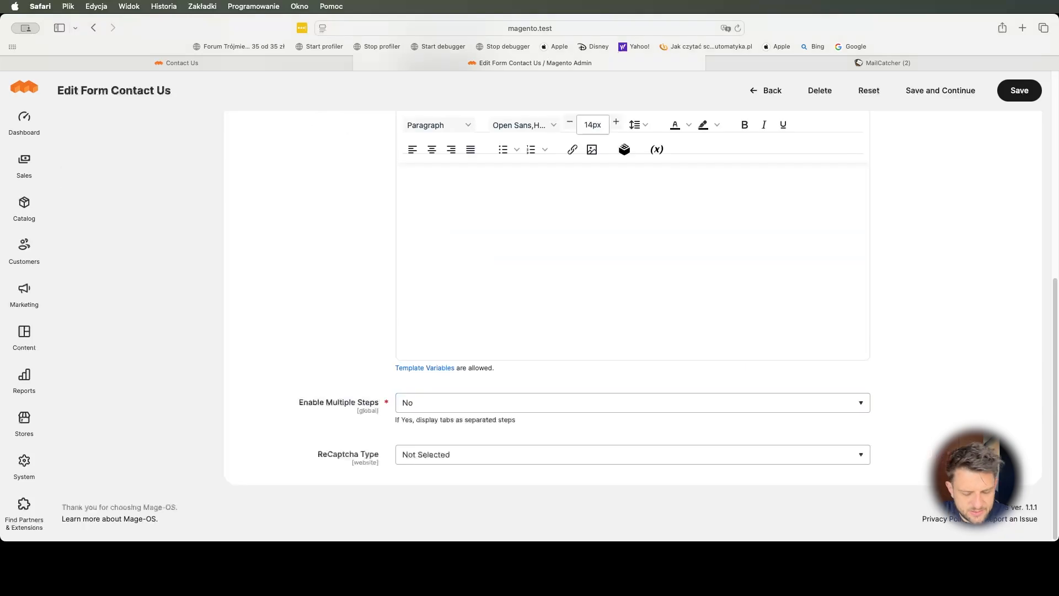
type("W")
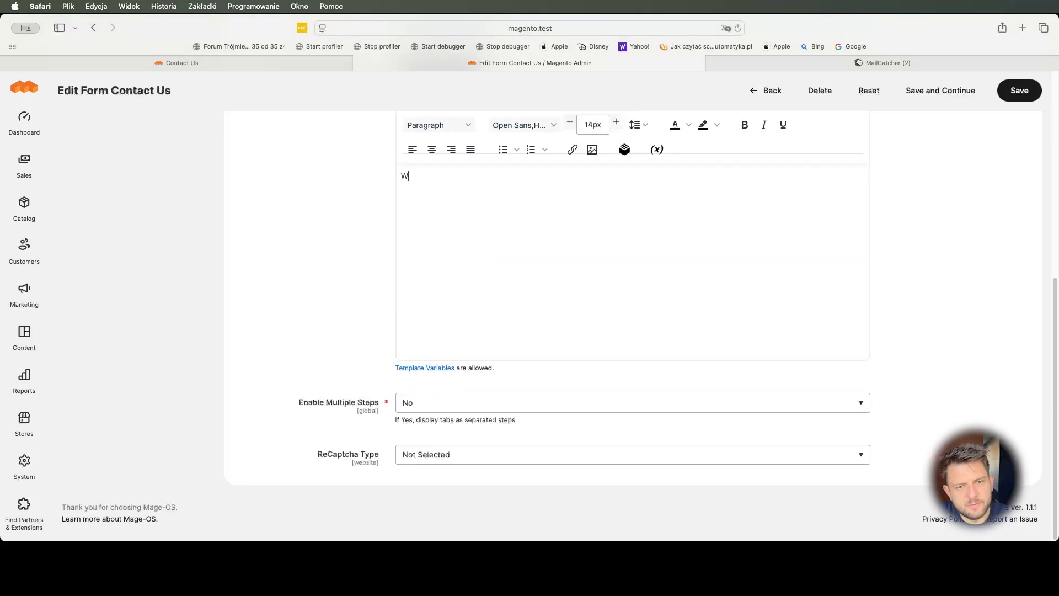
type("e received your query and we'll come back to you within")
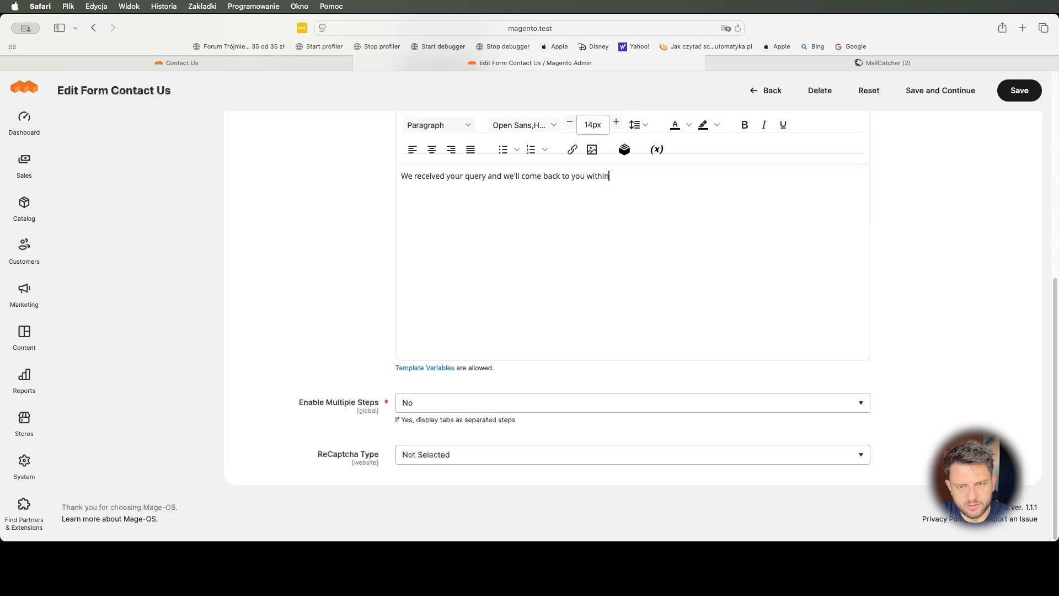
type(" 48 hours.")
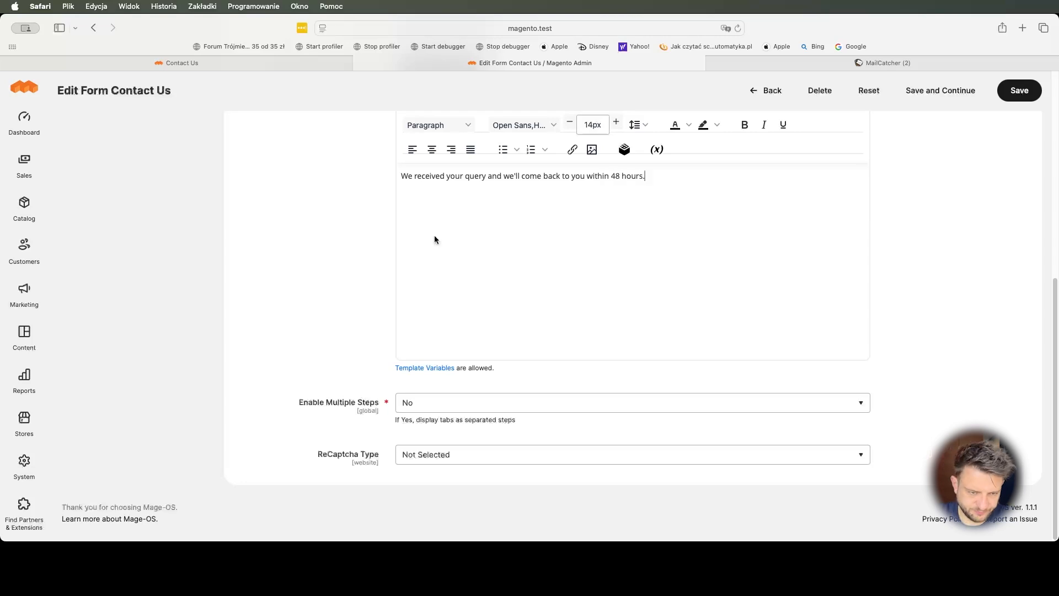
scroll(334, 431, "up", 10)
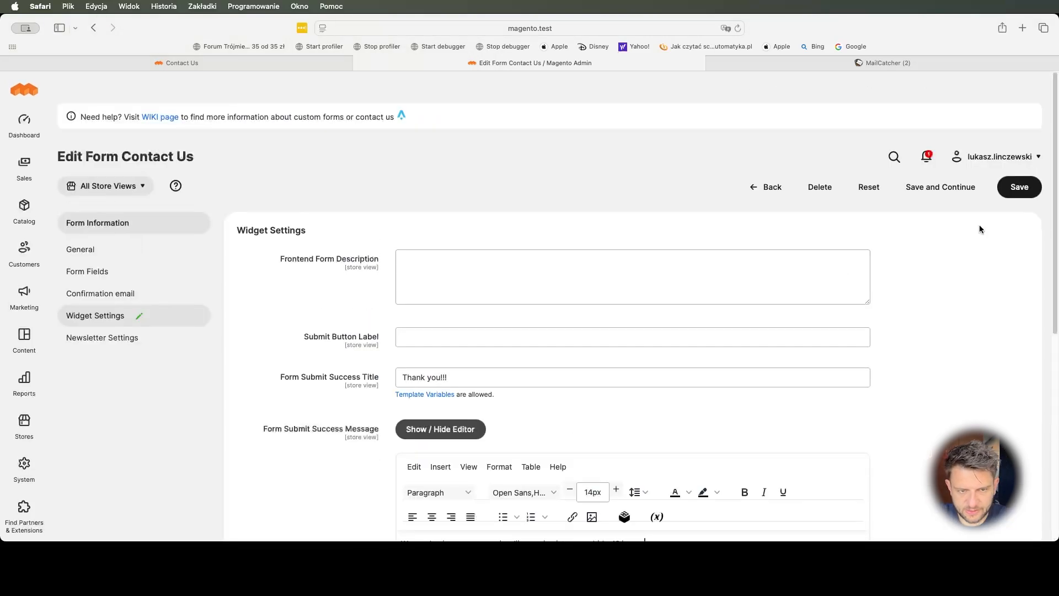
left_click(953, 189)
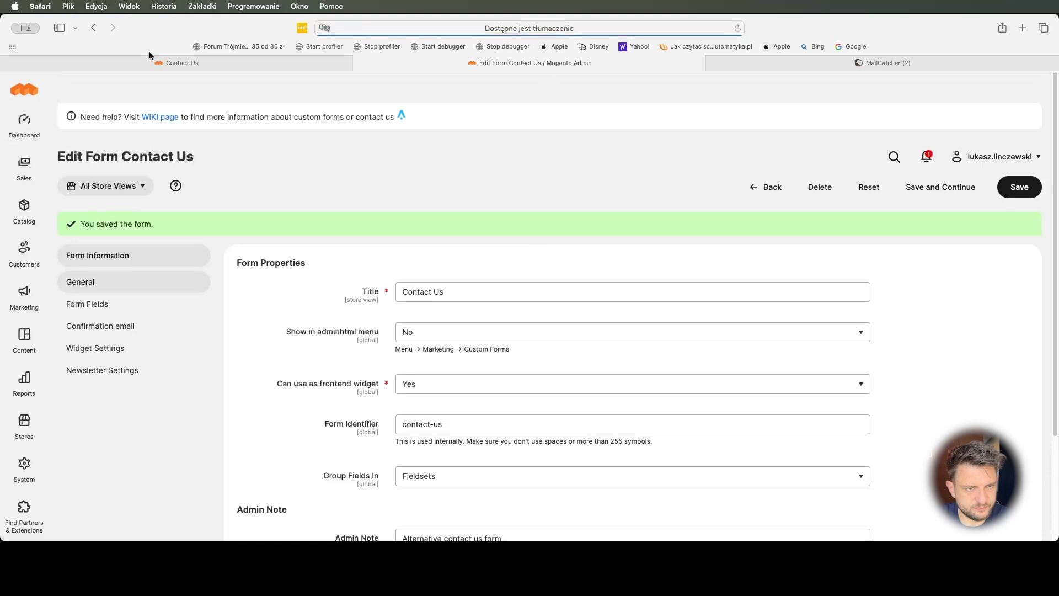
left_click(152, 62)
- Fill in the tester's name and email, Priority Medium, and the message 'Helo.. I need your help.'
left_click(282, 136)
key("Tab")
key("Tab")
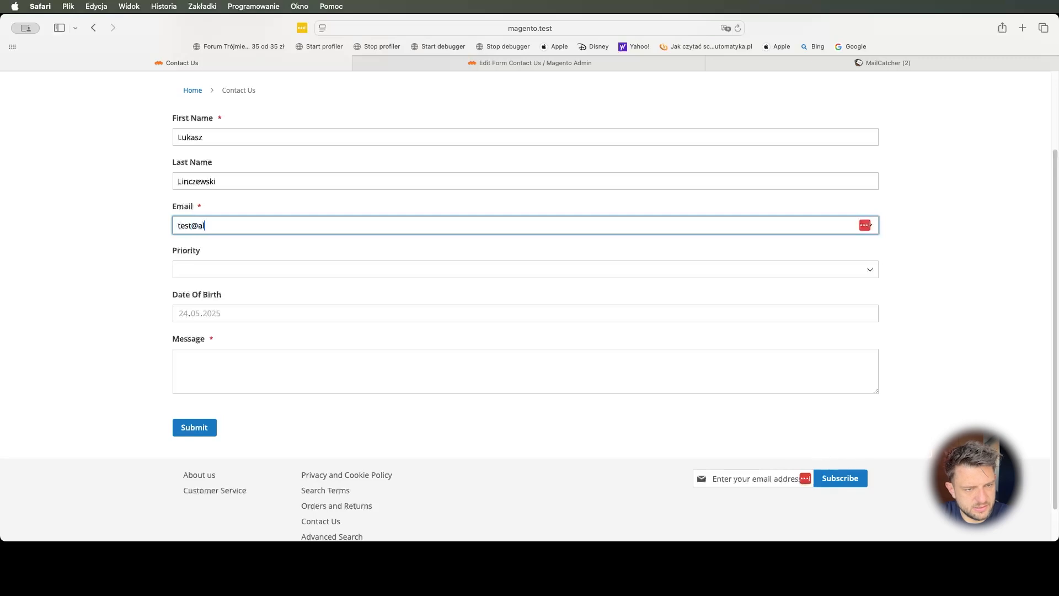
key("Tab")
key("m")
key("Tab")
key("Tab")
key("Tab")
key("Tab")
type("Helo.")
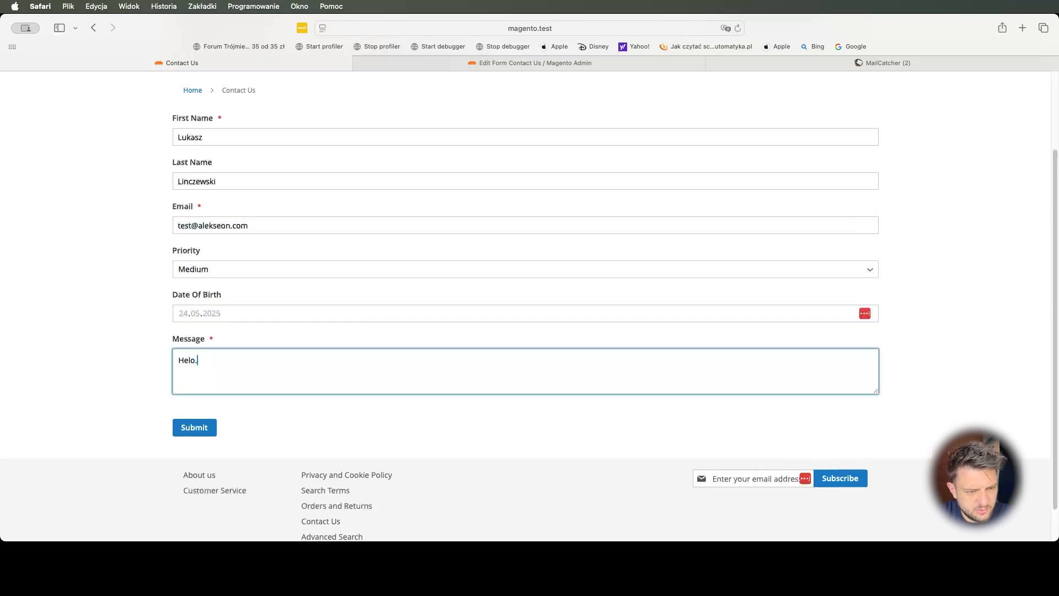
type(". I need you rhel")
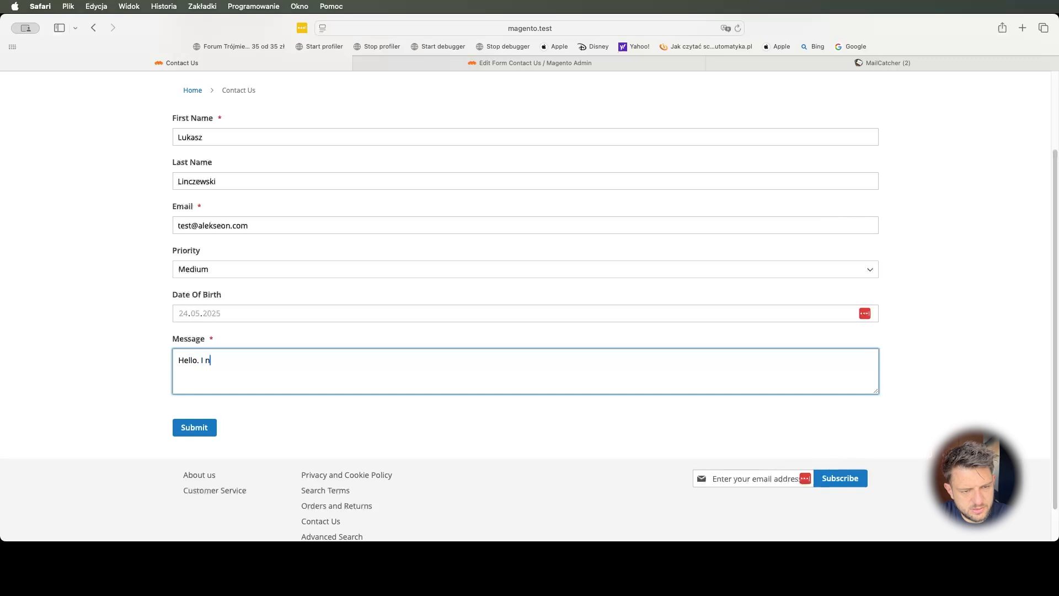
key("BackSpace")
key("BackSpace")
type("r help.")
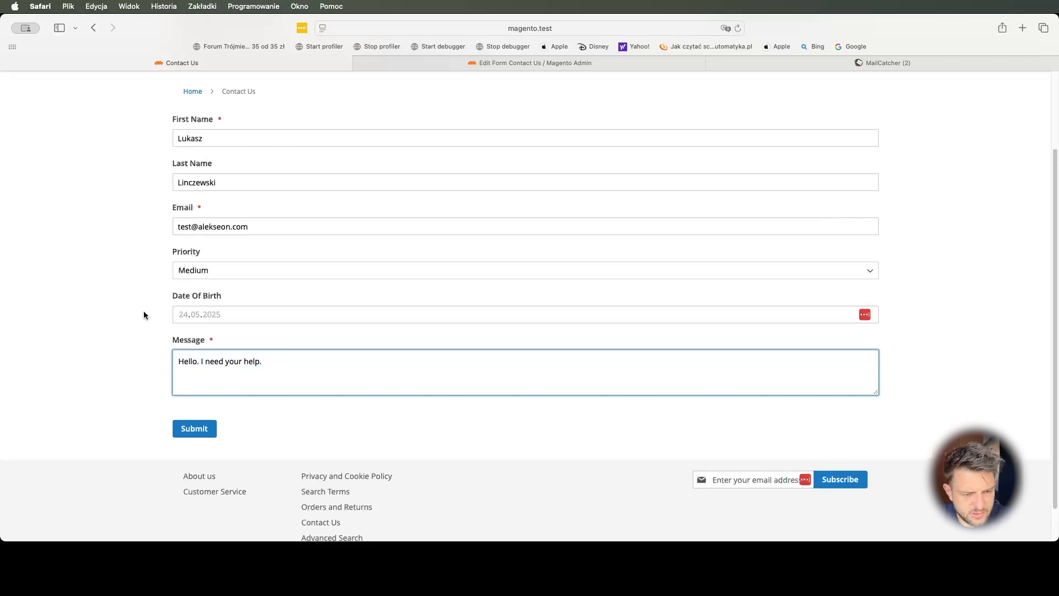
- Submit the form and close the 'Thank you!!!' 48-hour reply confirmation
left_click(195, 428)
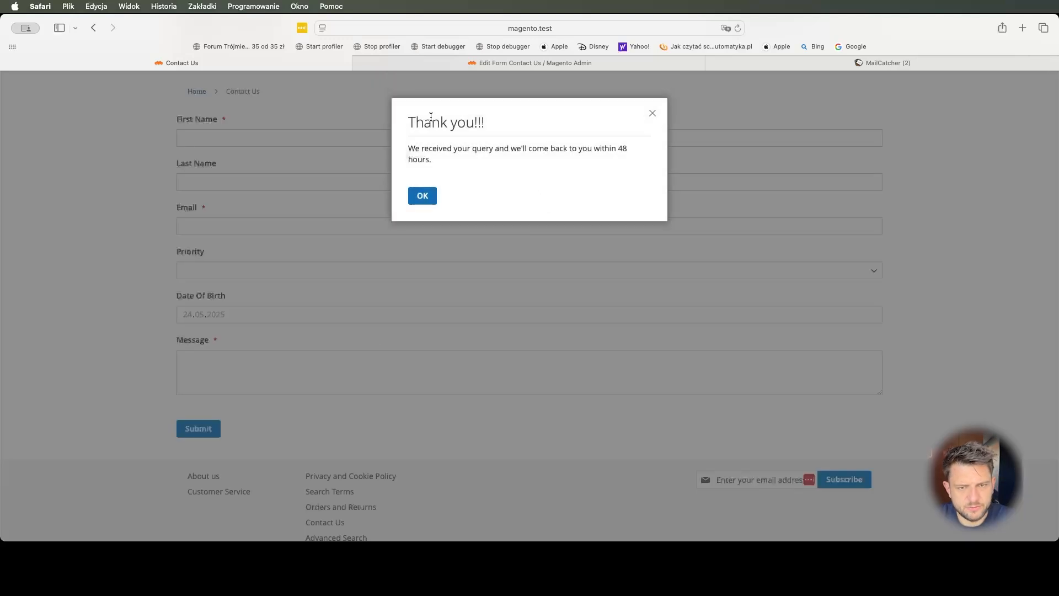
left_click_drag(407, 121, 496, 123)
left_click_drag(443, 148, 574, 160)
left_click(567, 159)
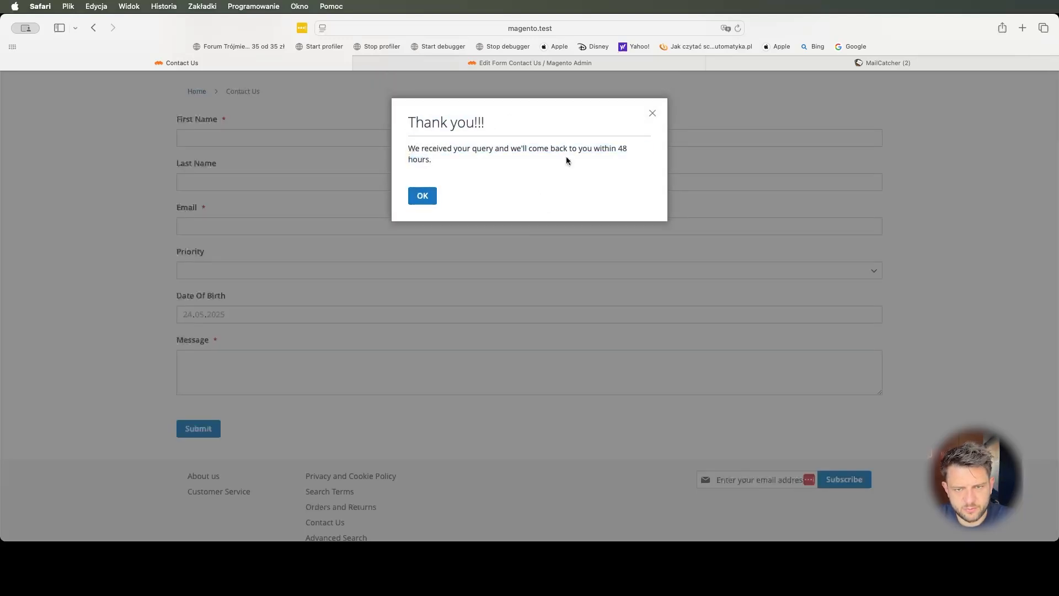
left_click(426, 197)
left_click(787, 64)
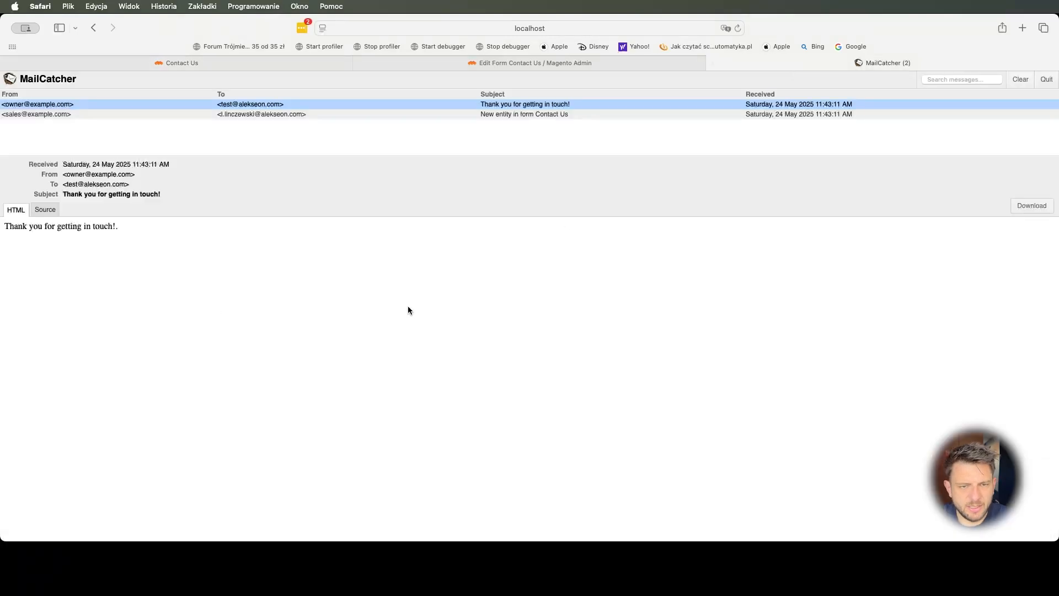
- Open the newest 'Thank you for getting in touch!' email in MailCatcher and review its body
left_click(287, 105)
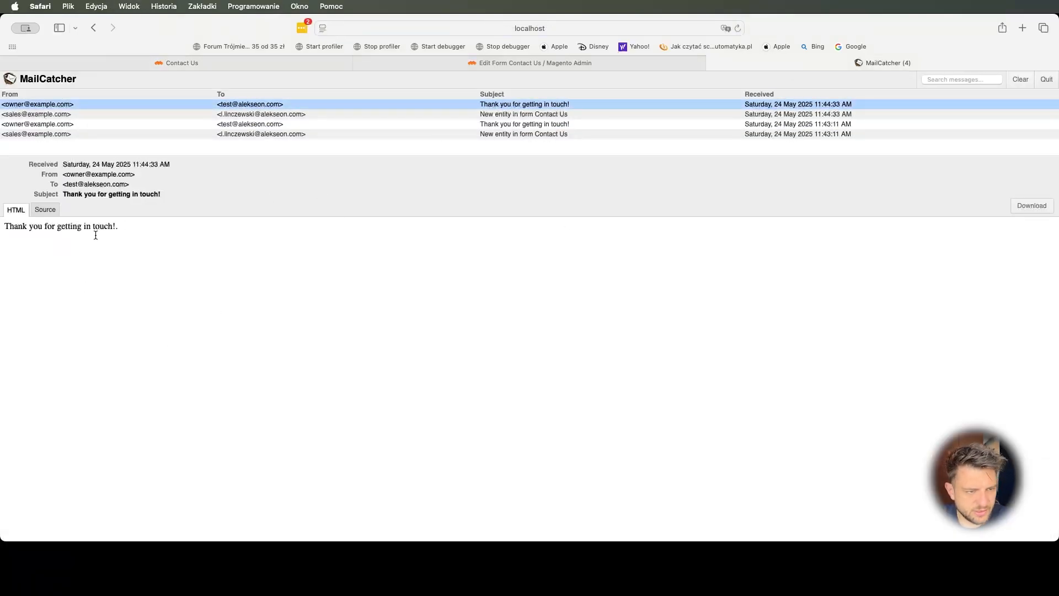
triple_click(11, 224)
left_click(70, 240)
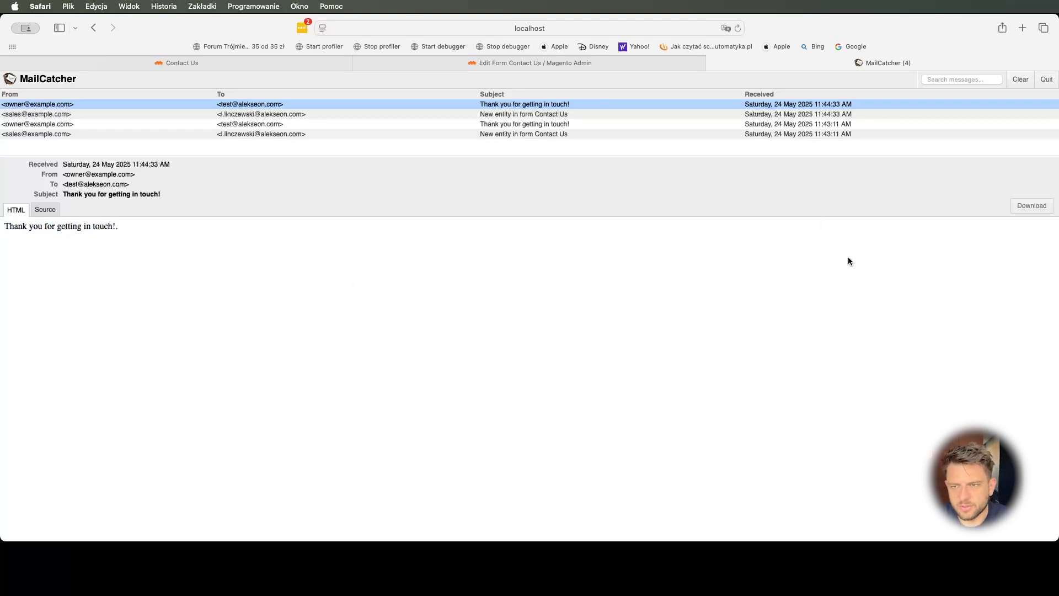
triple_click(49, 228)
left_click(131, 251)
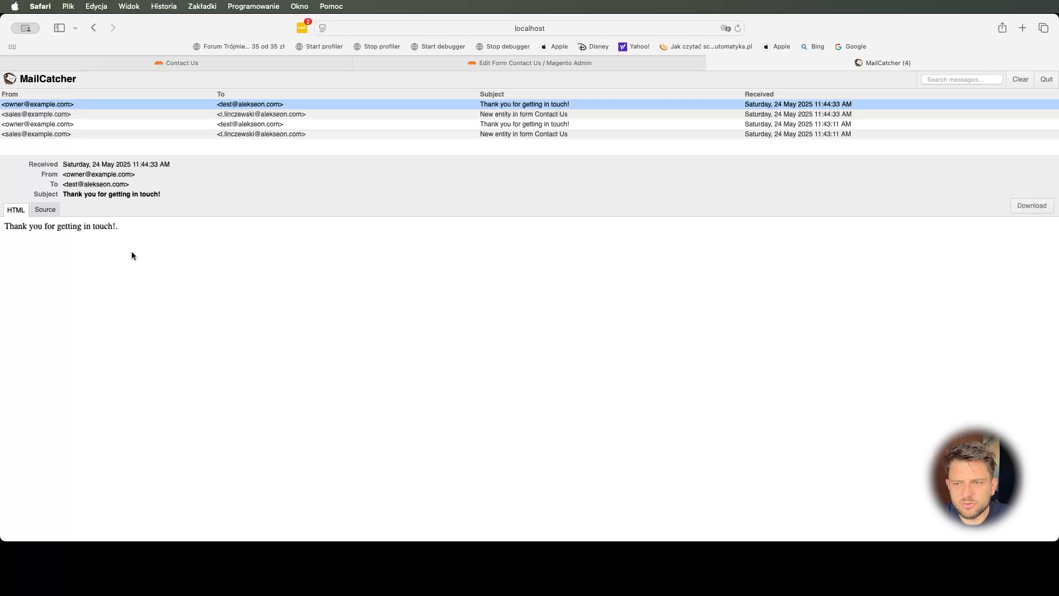
- Search Google for 'alekseon widget forms github' and open the repository's wiki
key("super+t")
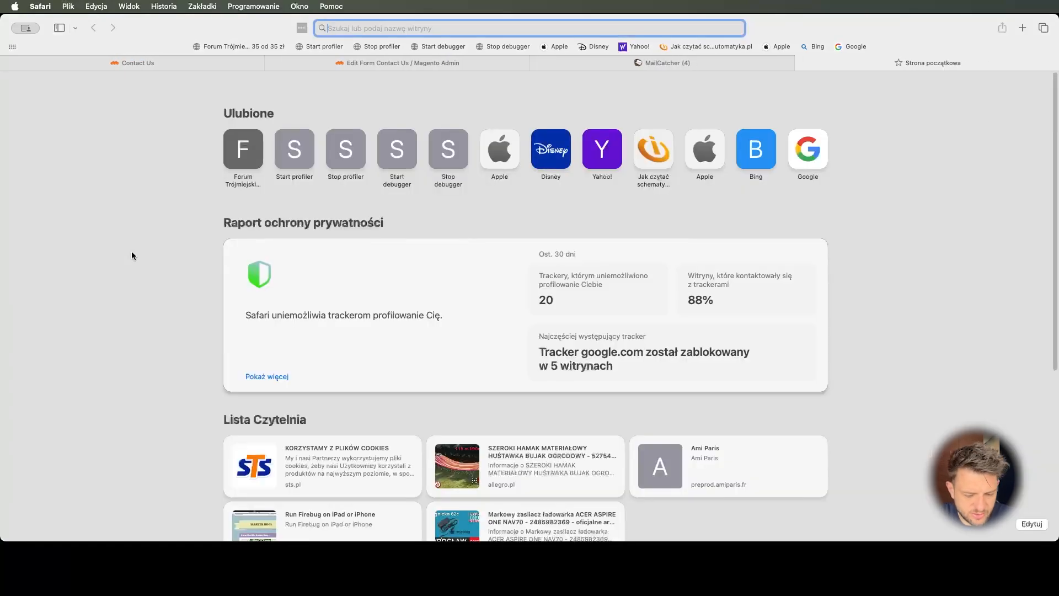
type("alekseon wid")
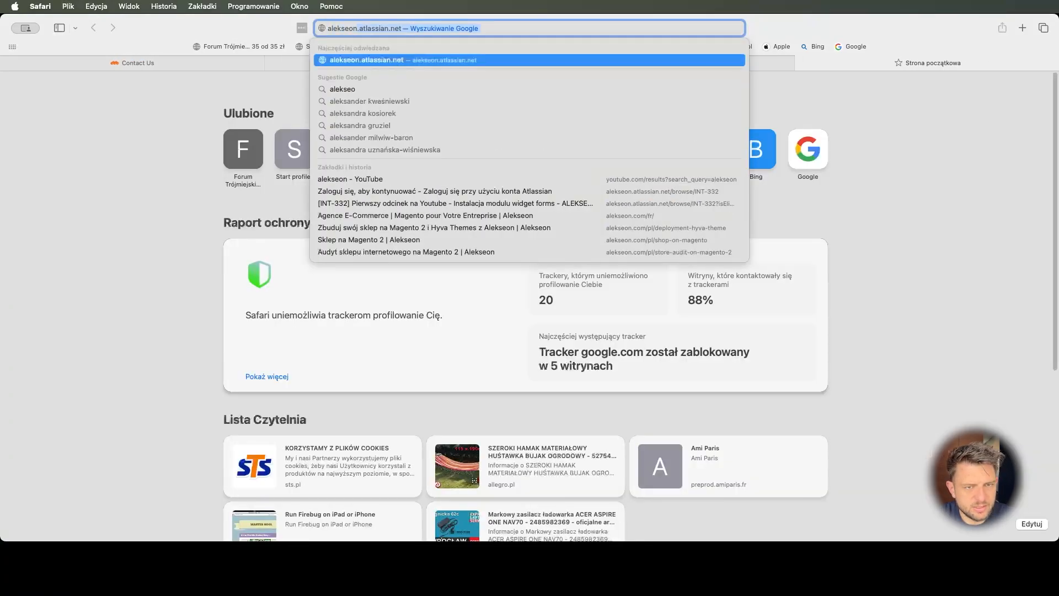
type("get forms g")
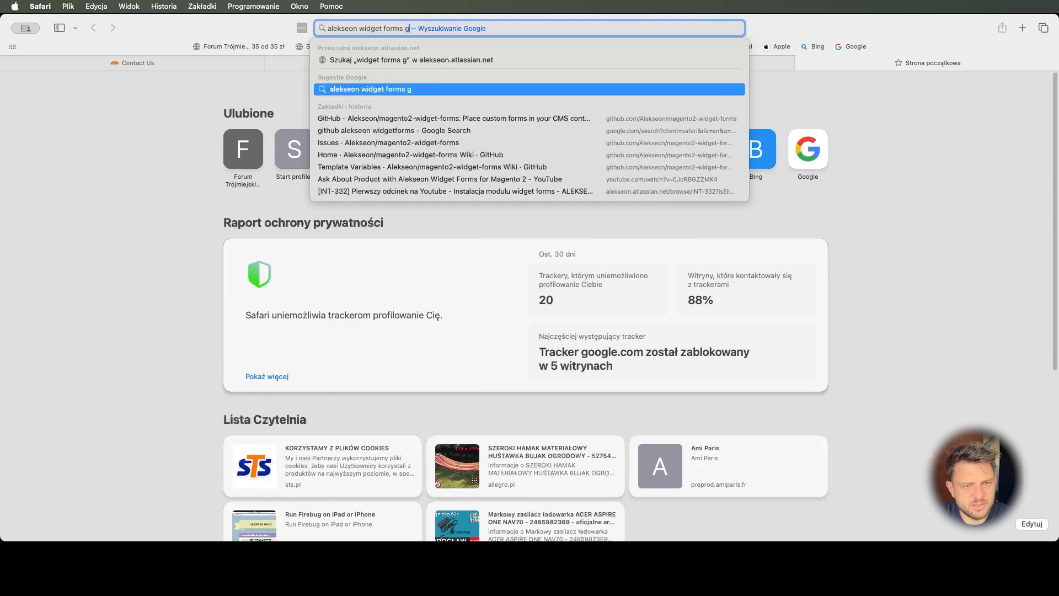
type("ithub")
key("Return")
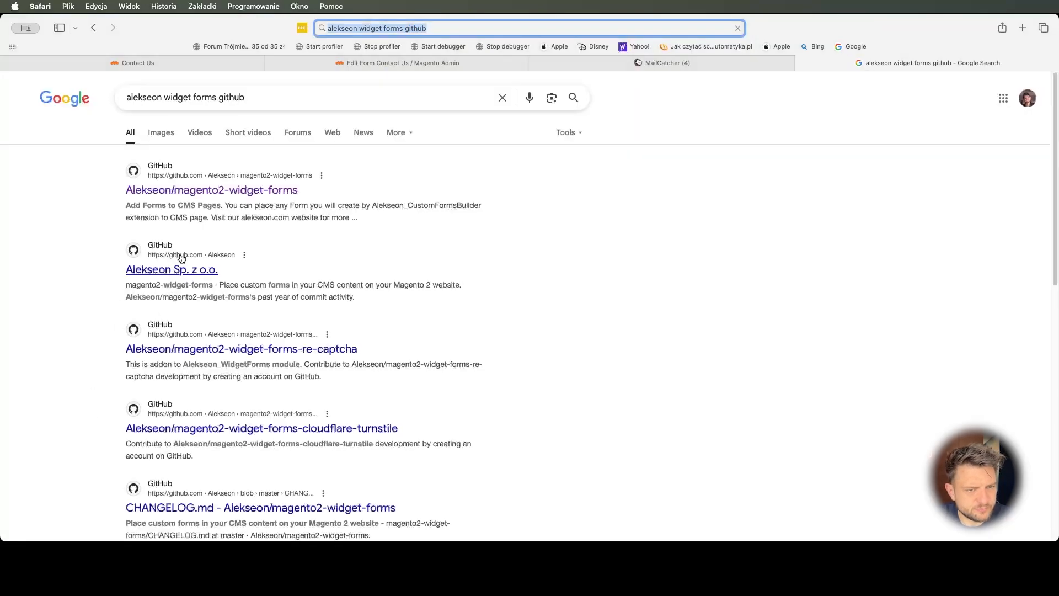
left_click(215, 188)
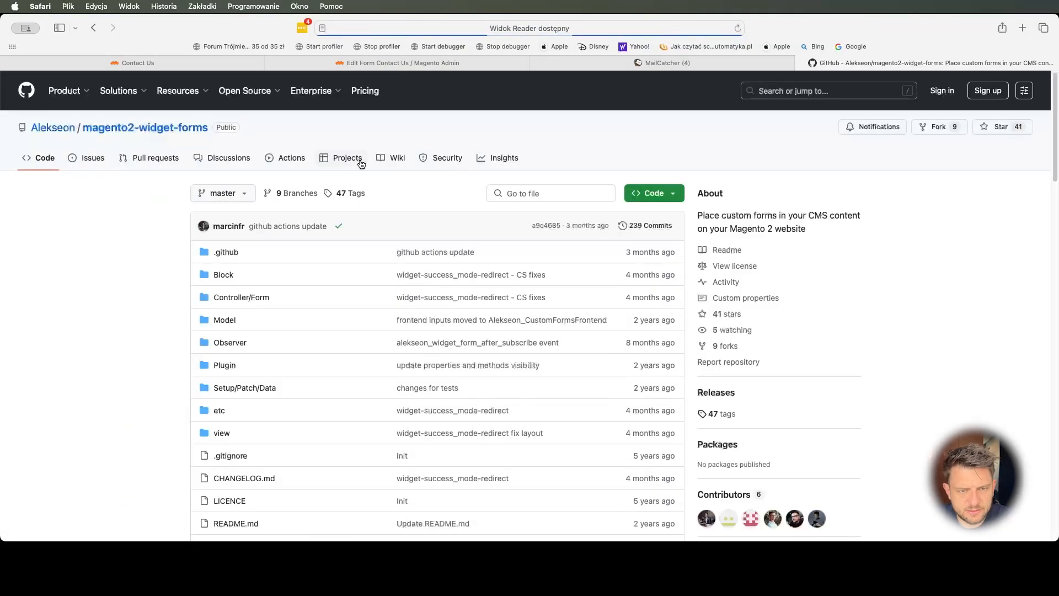
left_click(402, 159)
- Copy the {{fieldValue}} template variable line and return to the admin tab
scroll(854, 360, "down", 5)
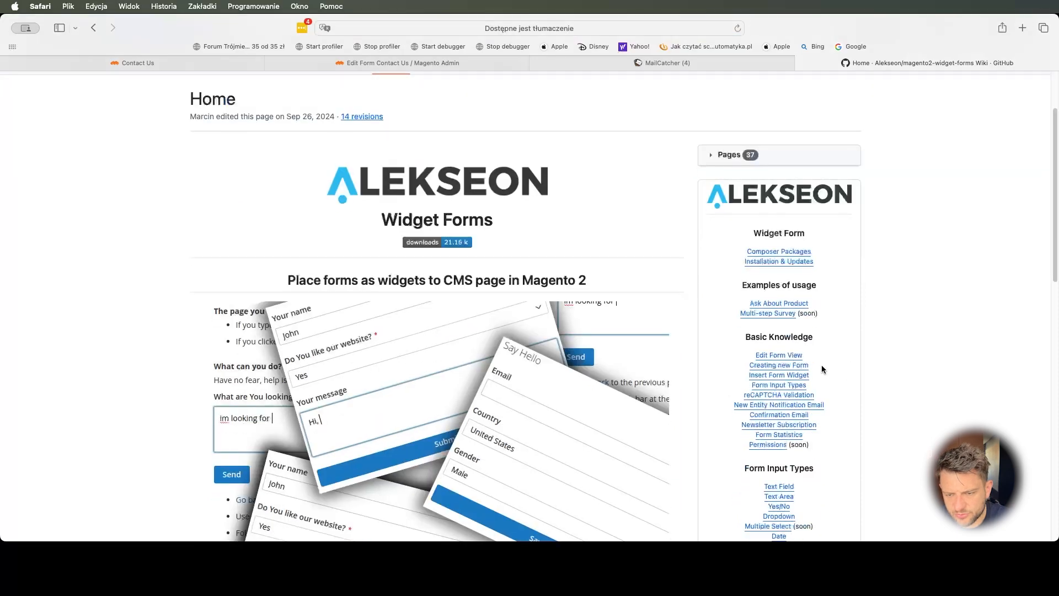
scroll(801, 370, "down", 2)
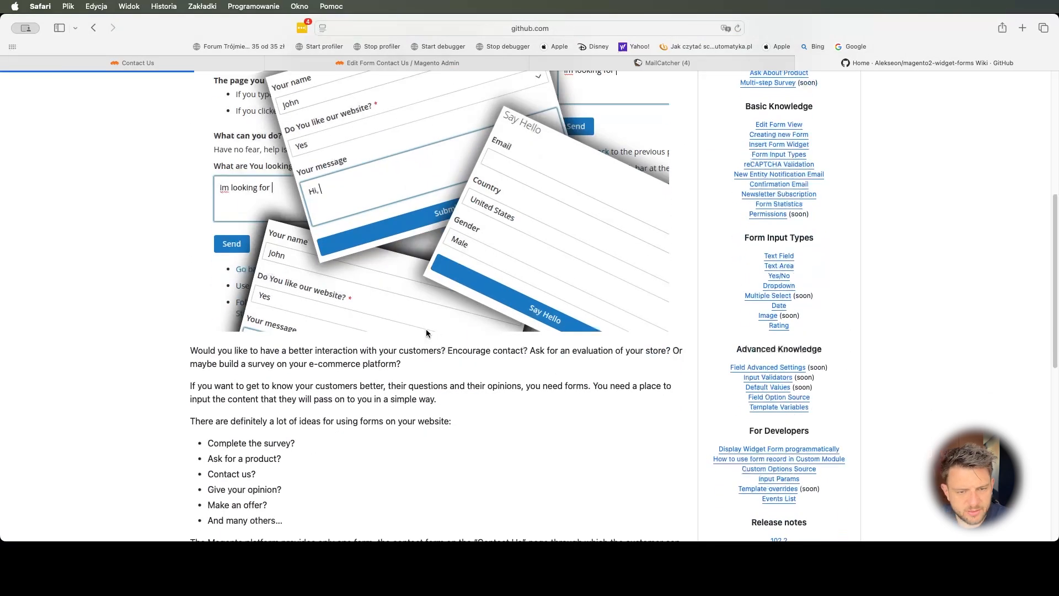
scroll(259, 361, "down", 8)
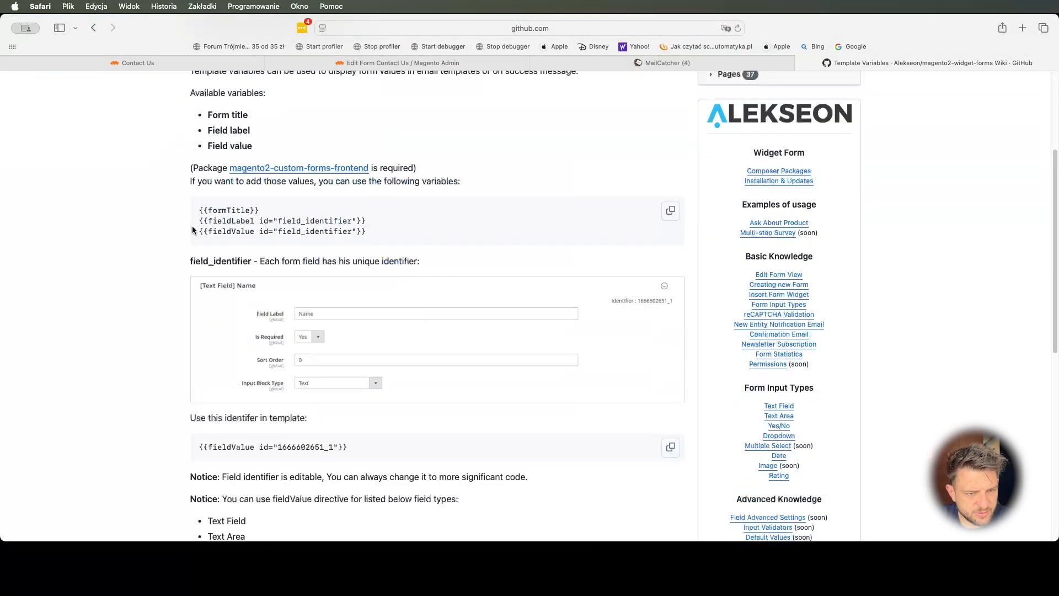
left_click_drag(197, 234, 296, 240)
key("super+c")
left_click(397, 63)
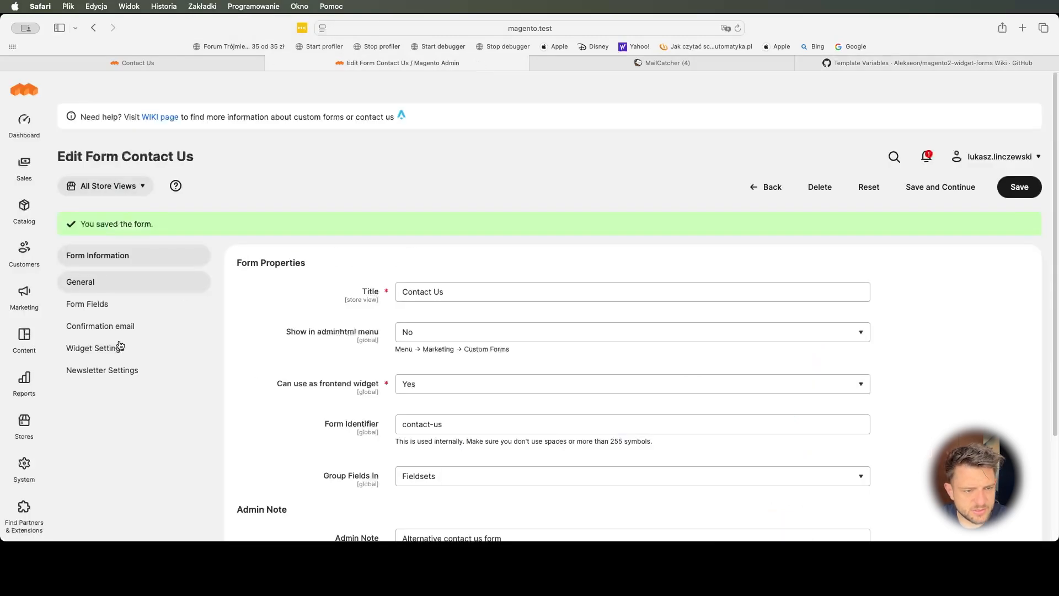
- Start a new email template from the Alekseon Custom Form Customer Confirmation Template
scroll(326, 348, "down", 2)
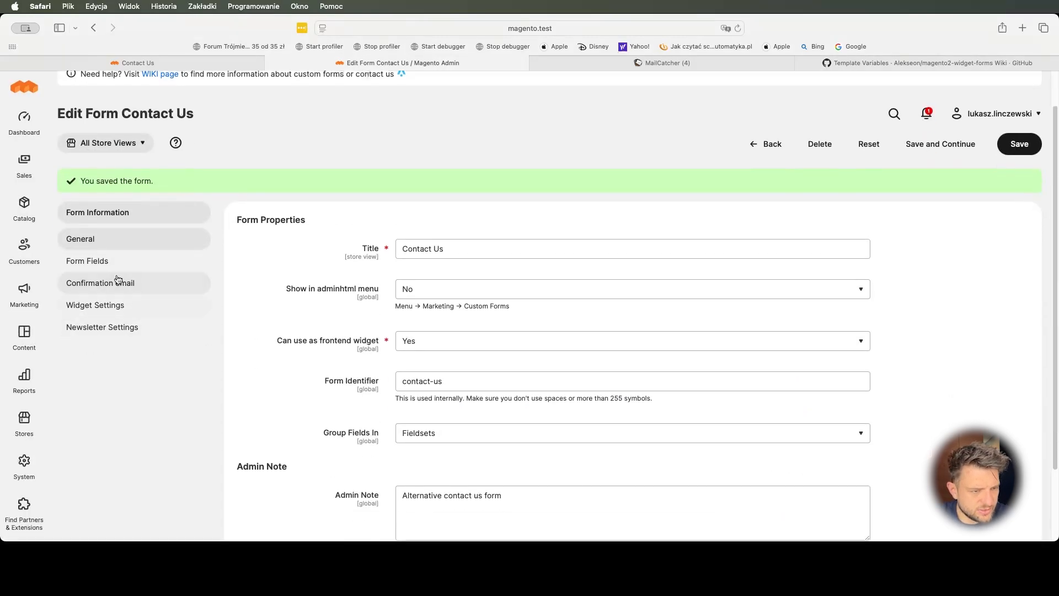
left_click(23, 293)
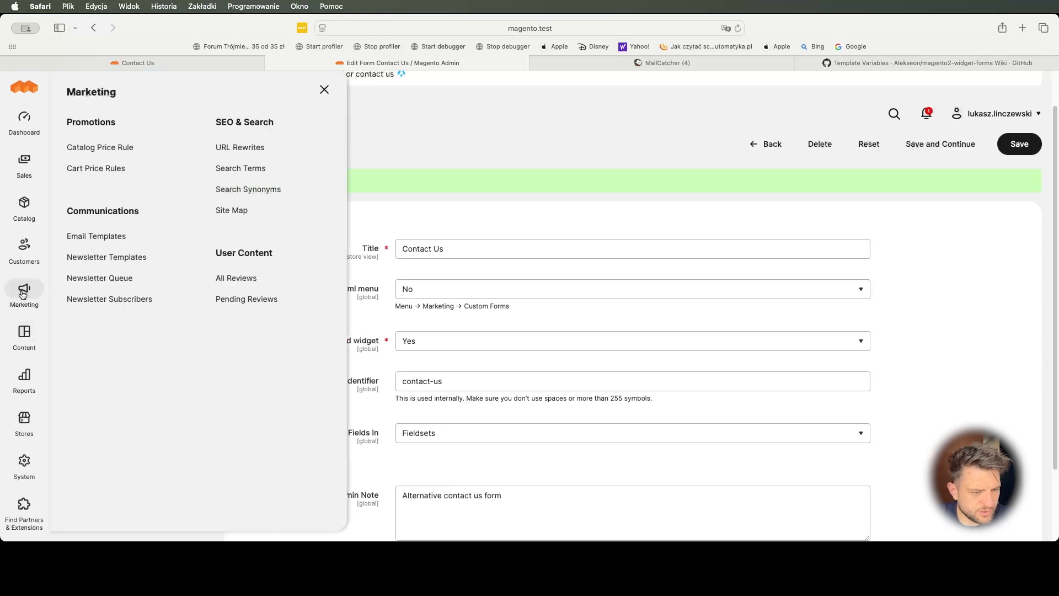
left_click(104, 238)
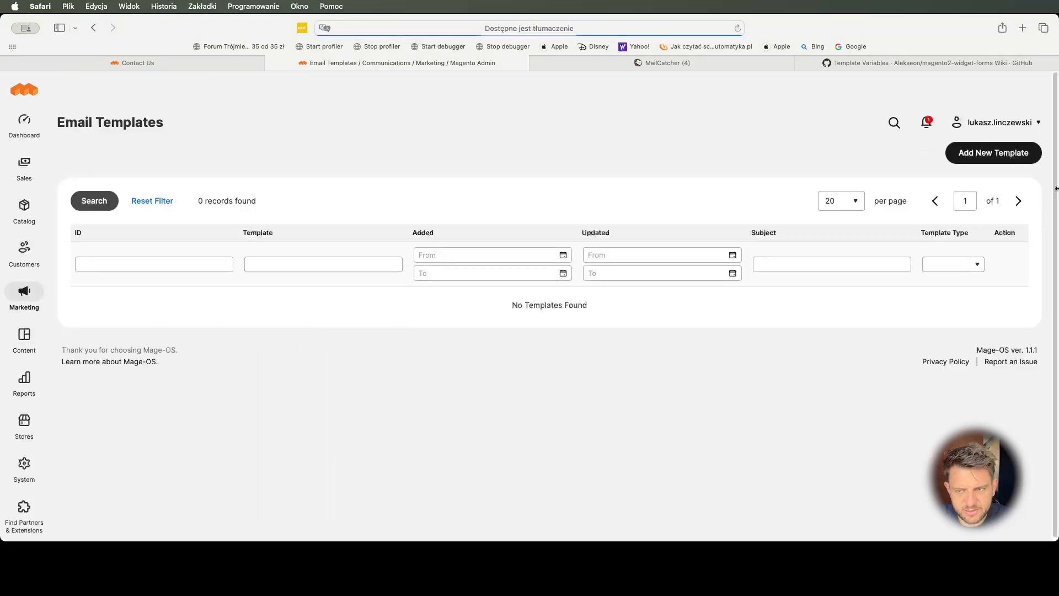
left_click(993, 150)
left_click(589, 224)
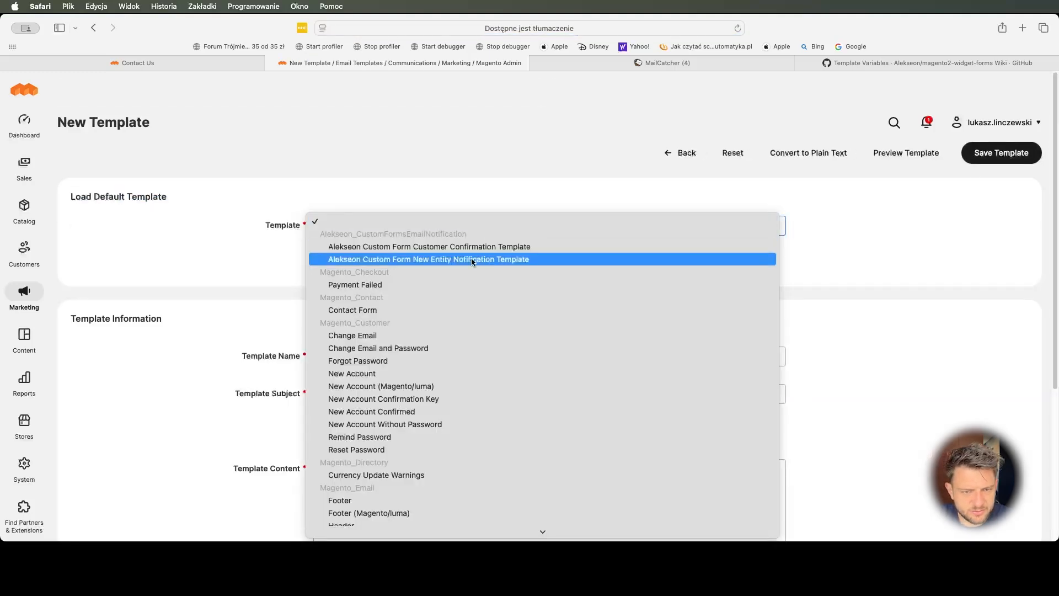
left_click(411, 248)
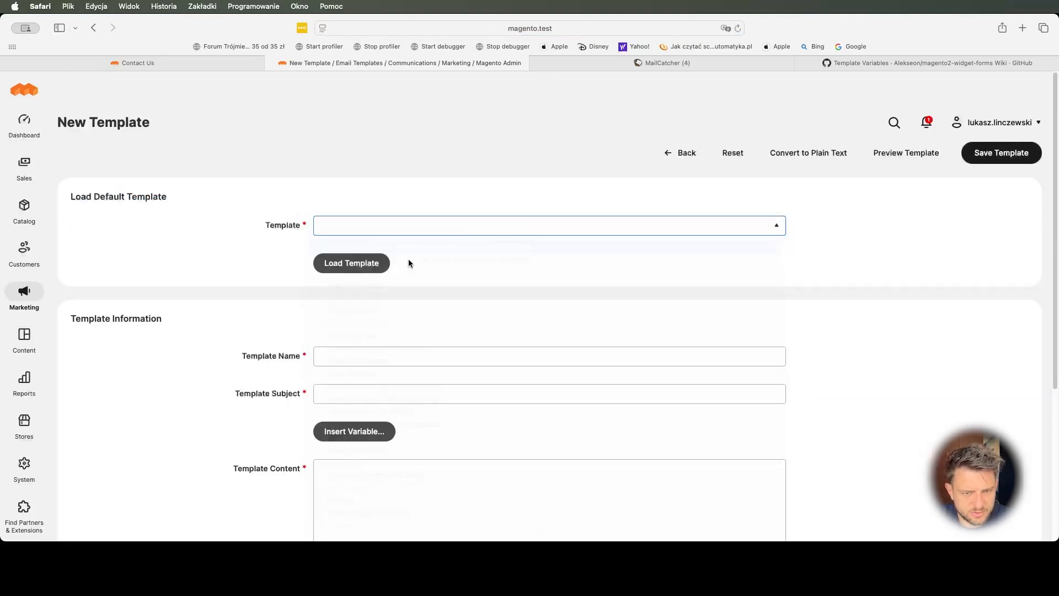
left_click(386, 269)
- Change the subject's 'getting in touch!' to 'your message' and append the fieldValue variable
scroll(428, 381, "down", 3)
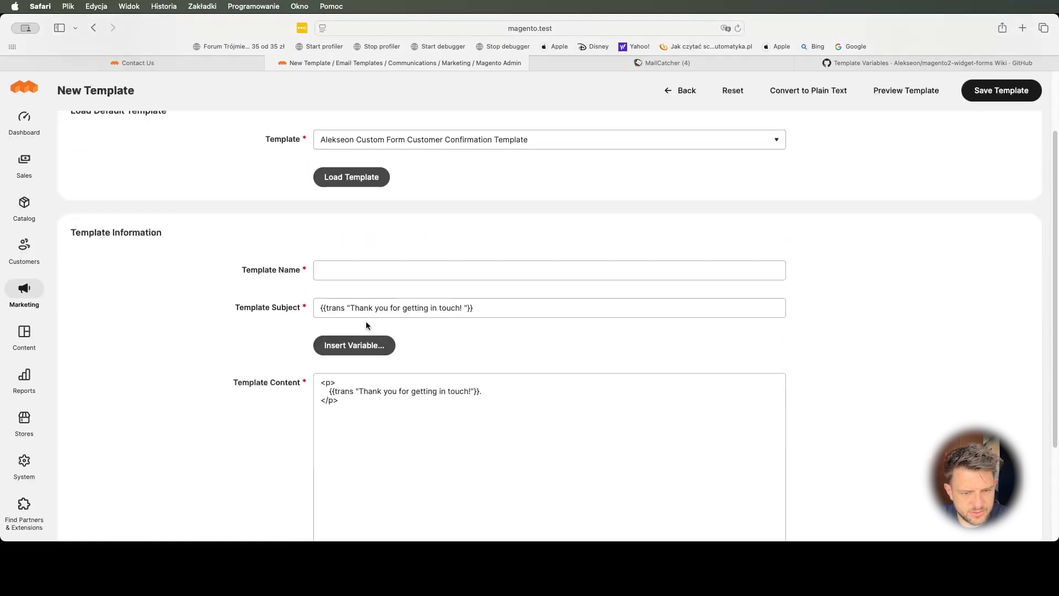
left_click(327, 308)
left_click(405, 307)
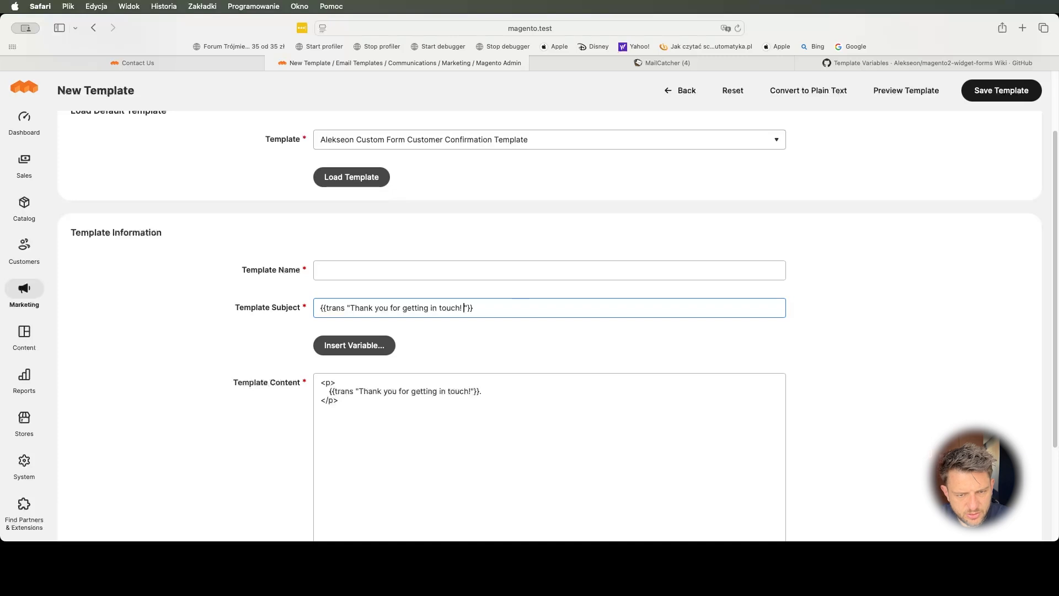
left_click_drag(462, 308, 415, 307)
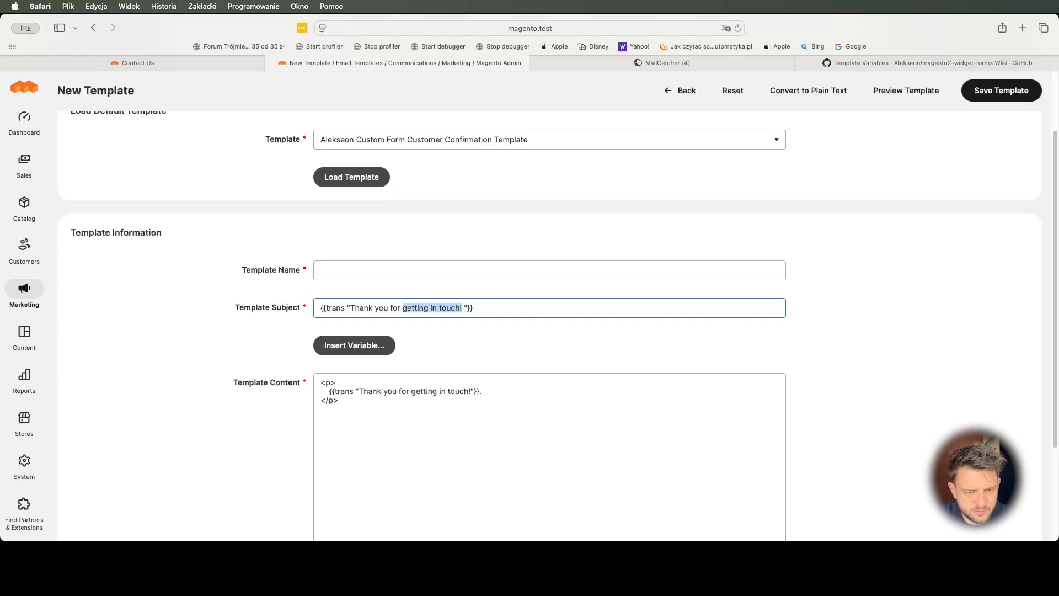
type("your mess")
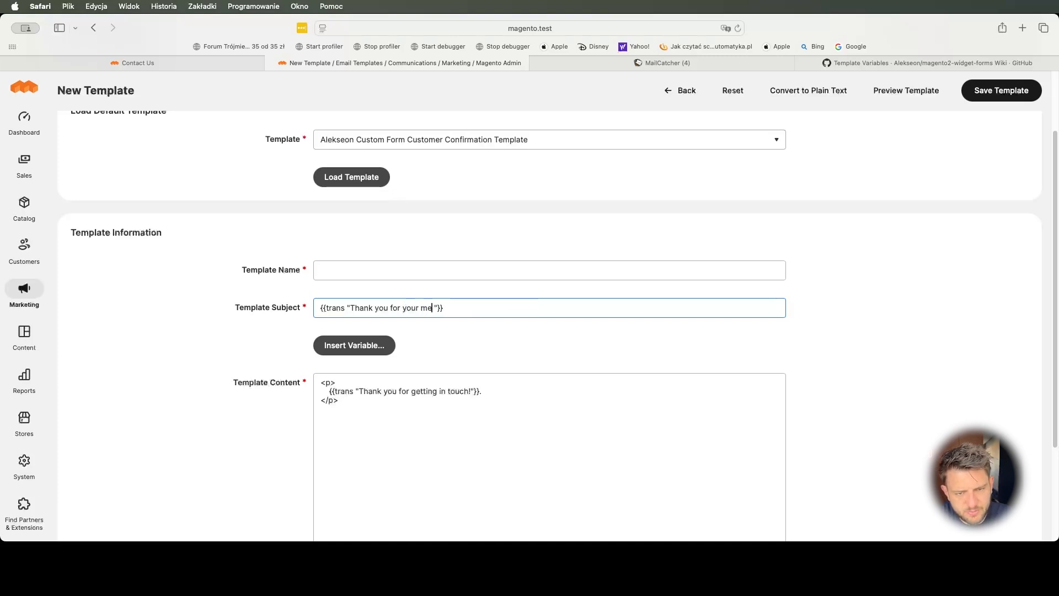
type("age")
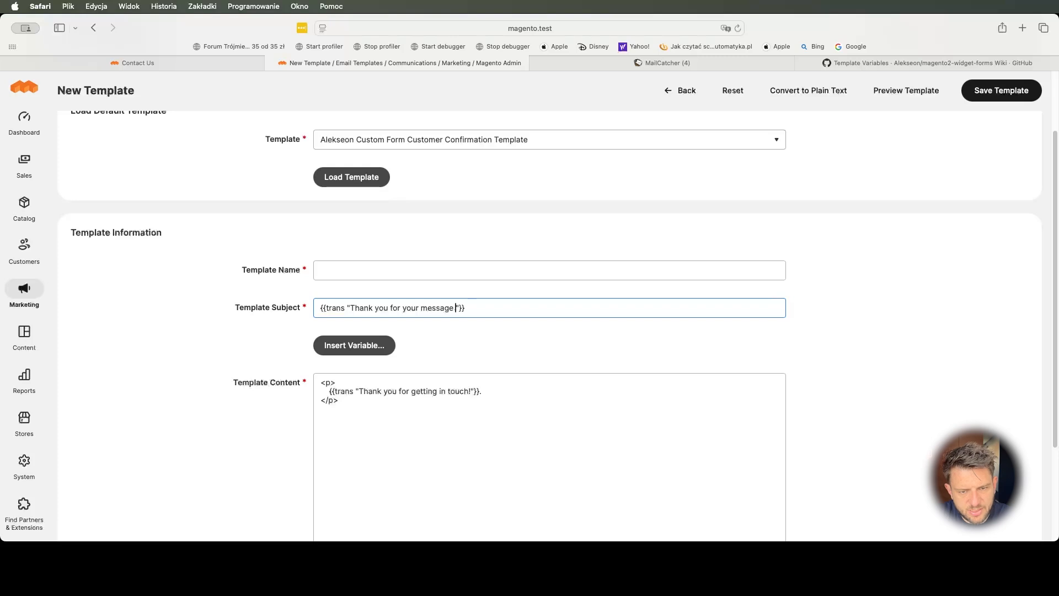
key("super+Right")
key("super+v")
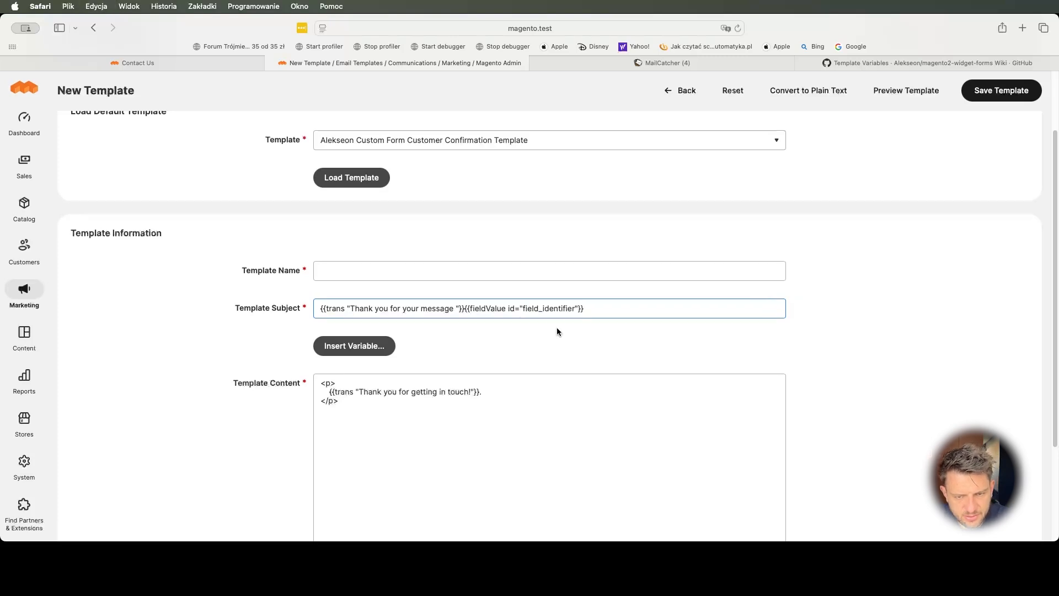
double_click(548, 310)
- Insert the fieldValue variable into the body's thank-you line and duplicate that line below
left_click(425, 438)
left_click(478, 393)
key("BackSpace")
key("super+v")
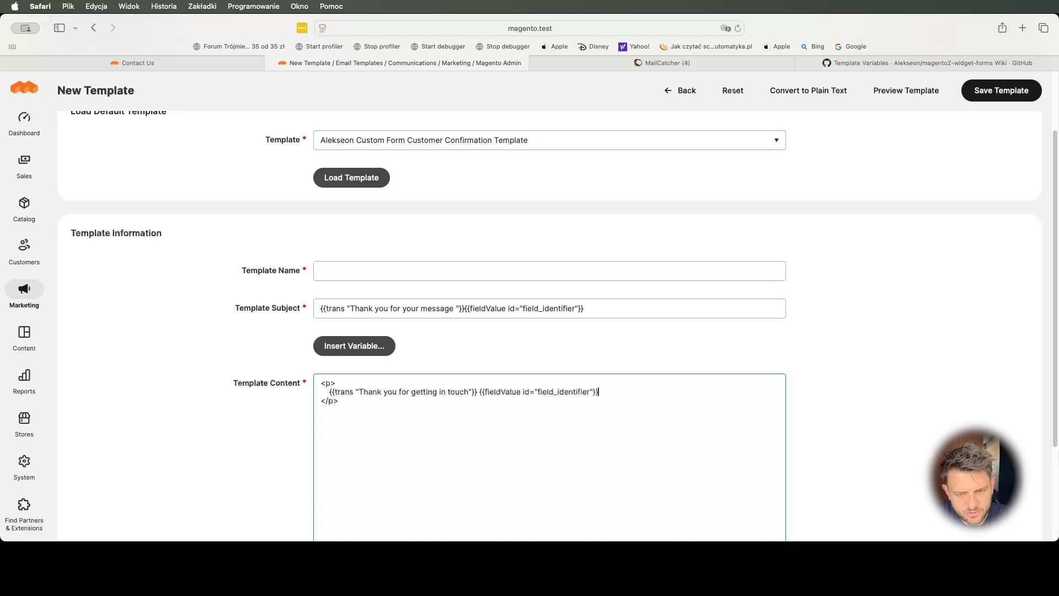
type("!")
key("Return")
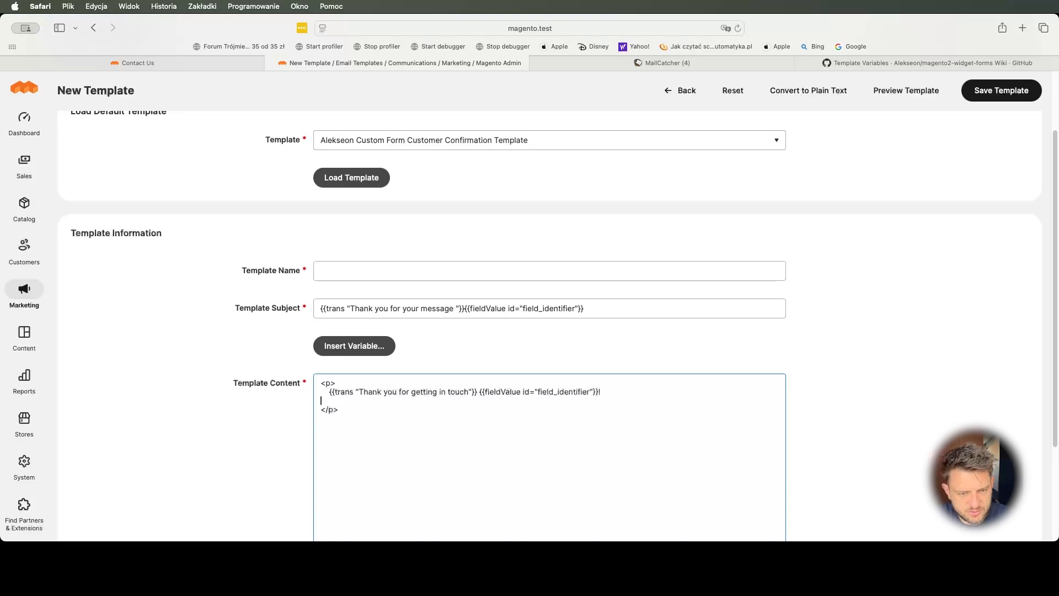
key("shift+super+Right")
key("shift+Left")
key("shift+Left")
key("shift+Left")
key("shift+Left")
key("shift+Left")
key("shift+Left")
key("shift+Left")
key("shift+Left")
key("shift+Left")
key("shift+Left")
key("shift+Left")
key("shift+Left")
key("shift+Left")
key("shift+Left")
key("shift+Left")
key("shift+Left")
key("shift+Left")
key("shift+Left")
key("shift+Left")
key("shift+Left")
key("shift+Left")
key("shift+Left")
key("shift+Left")
key("shift+Left")
key("shift+Left")
key("shift+Left")
key("shift+Left")
key("shift+Left")
key("shift+Left")
key("shift+Left")
key("shift+Left")
key("super+c")
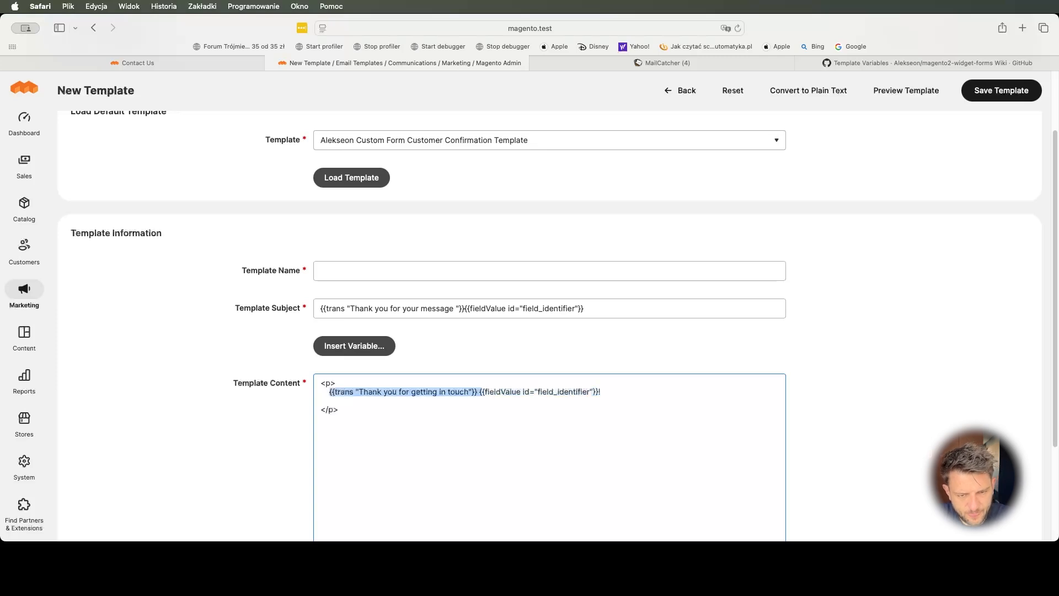
key("Down")
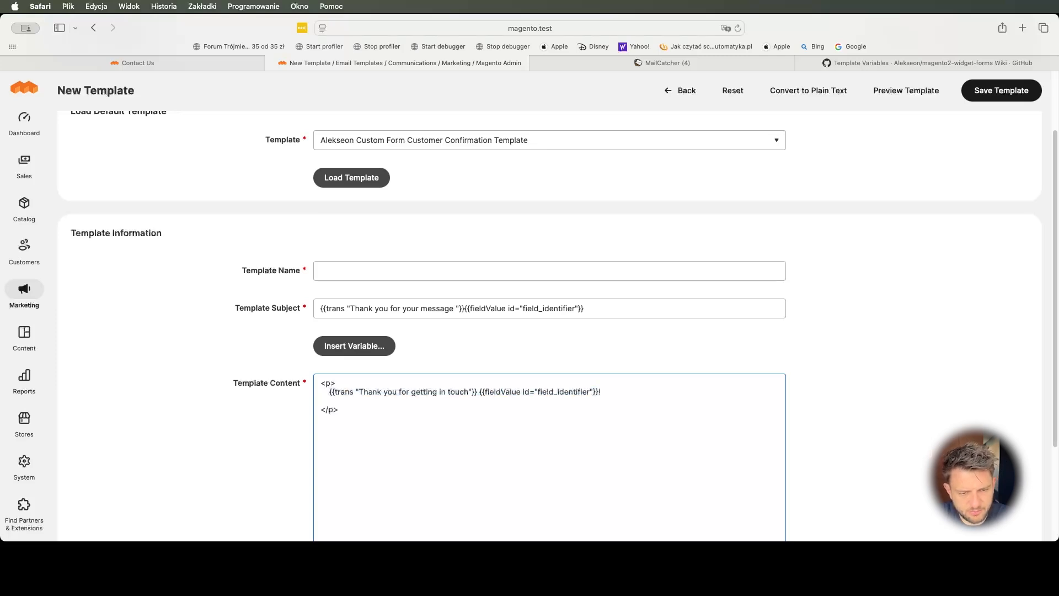
key("super+v")
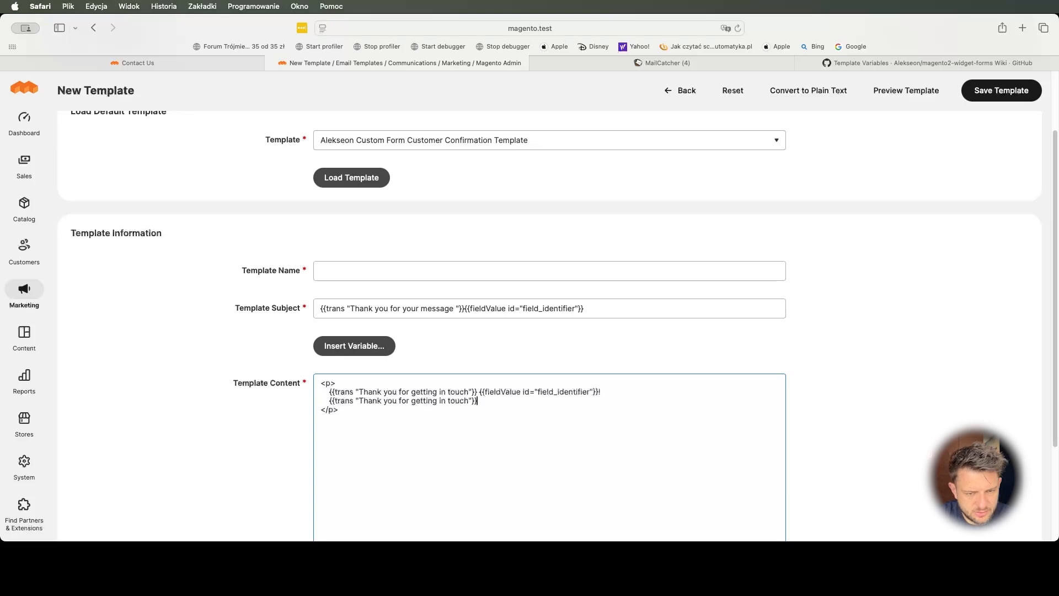
- Reword the copied line to 'We'll come back to you as soon as possible.'
left_click_drag(358, 401, 475, 401)
type("We'")
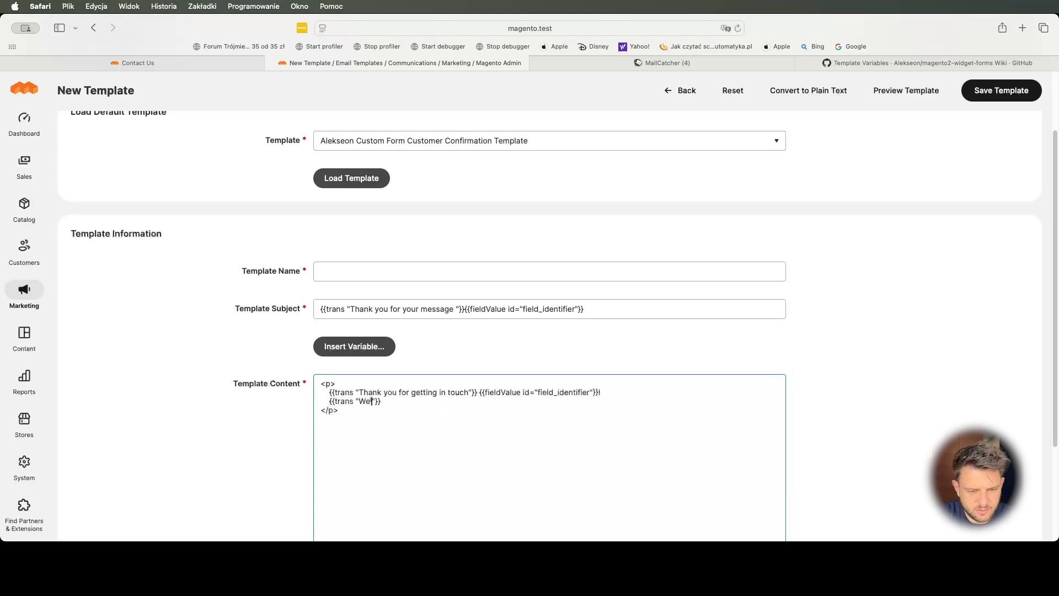
type("ll")
key("BackSpace")
key("BackSpace")
key("BackSpace")
key("BackSpace")
type("\\'")
key("BackSpace")
key("BackSpace")
type("'ll come back to")
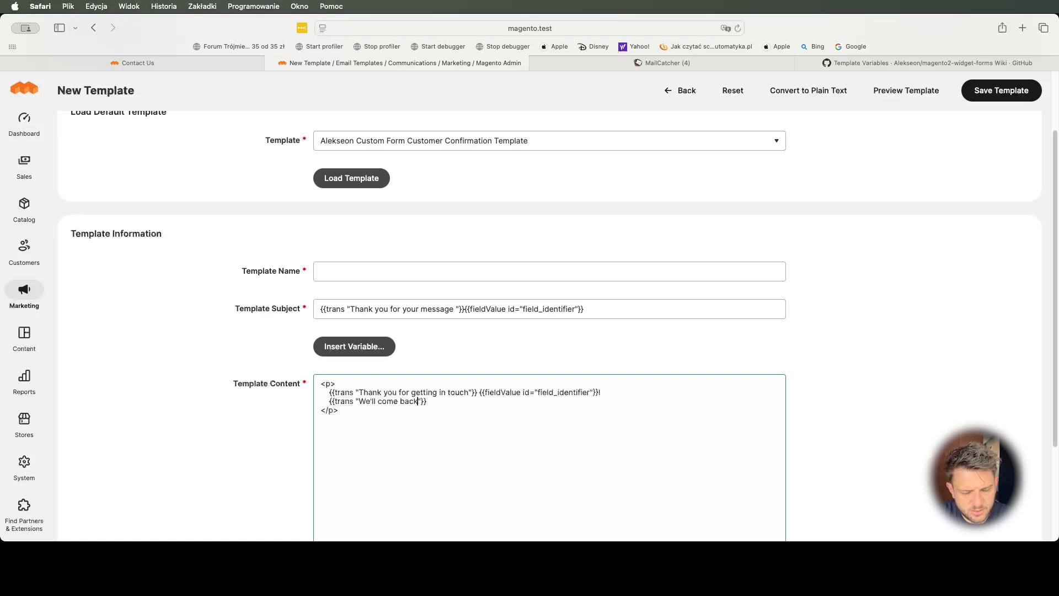
type(" you as soon as ")
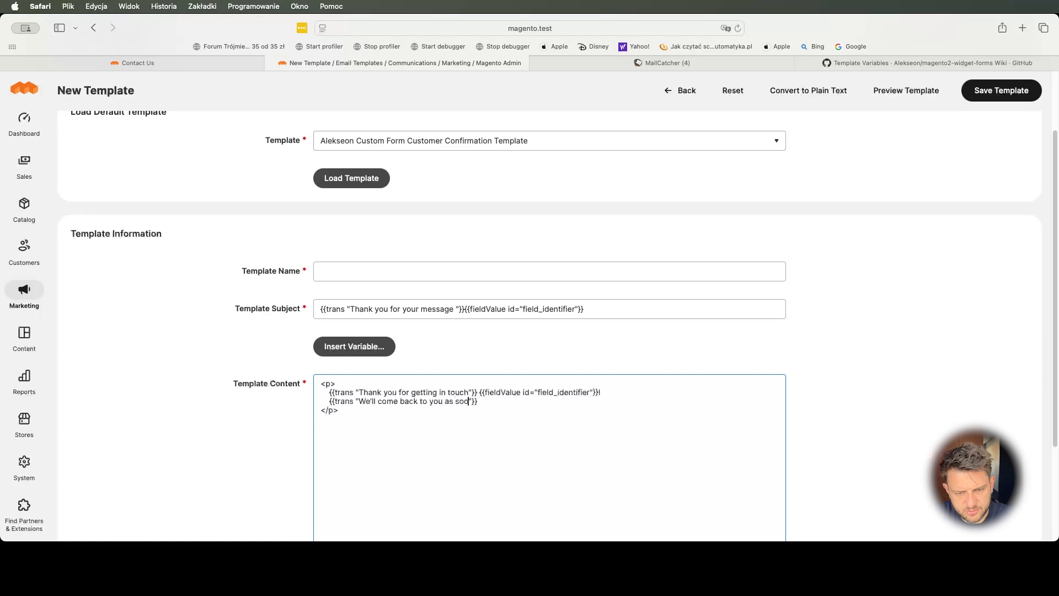
type("possible.")
- Name the template 'Contact us customer confirmation email'
left_click(1016, 93)
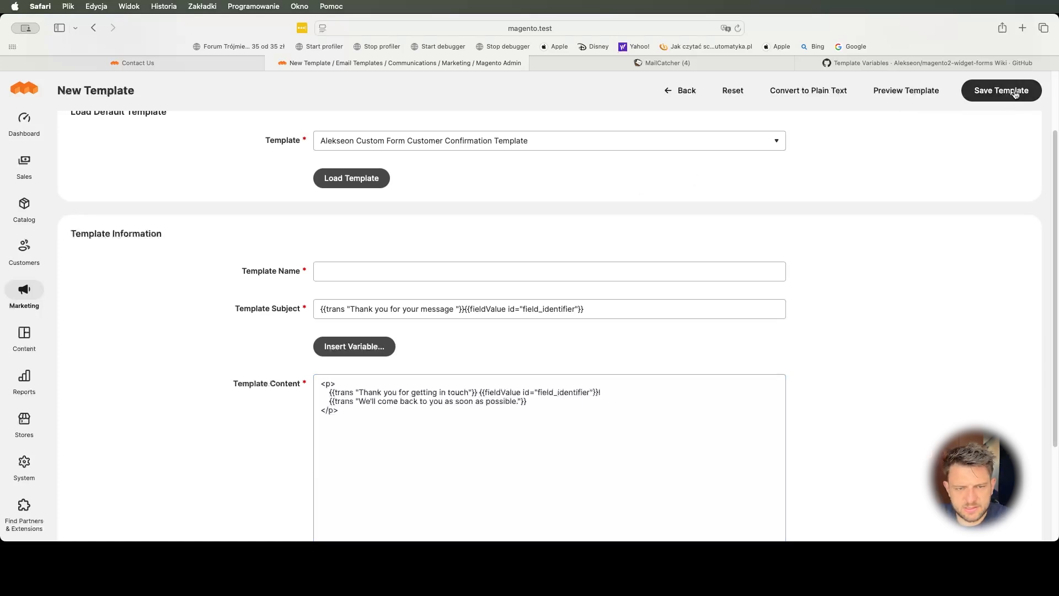
left_click(428, 269)
type("Cont")
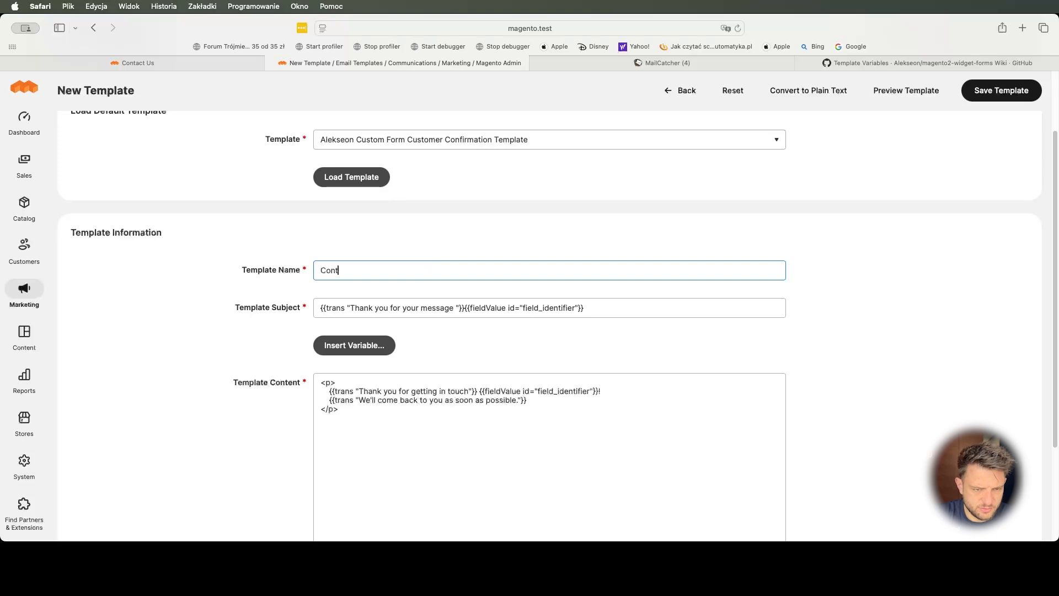
type("act us ema")
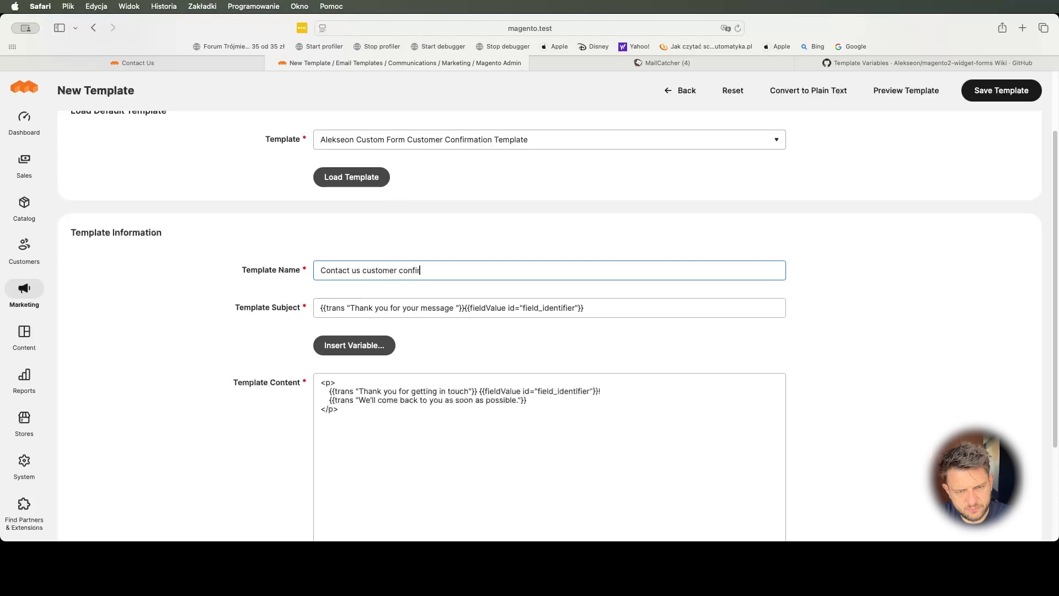
type("n email")
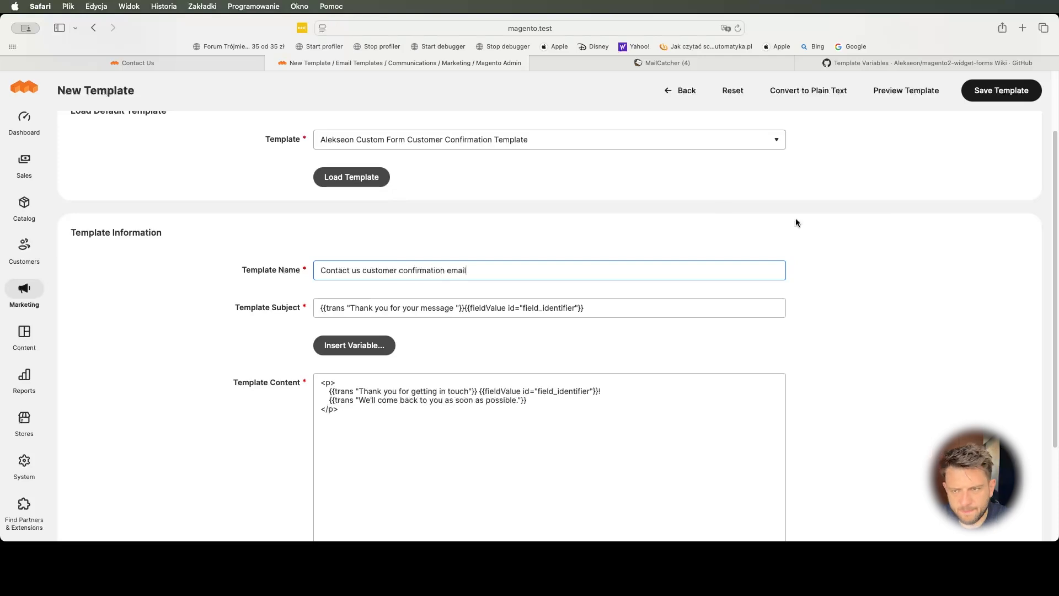
scroll(756, 229, "down", 1)
double_click(552, 302)
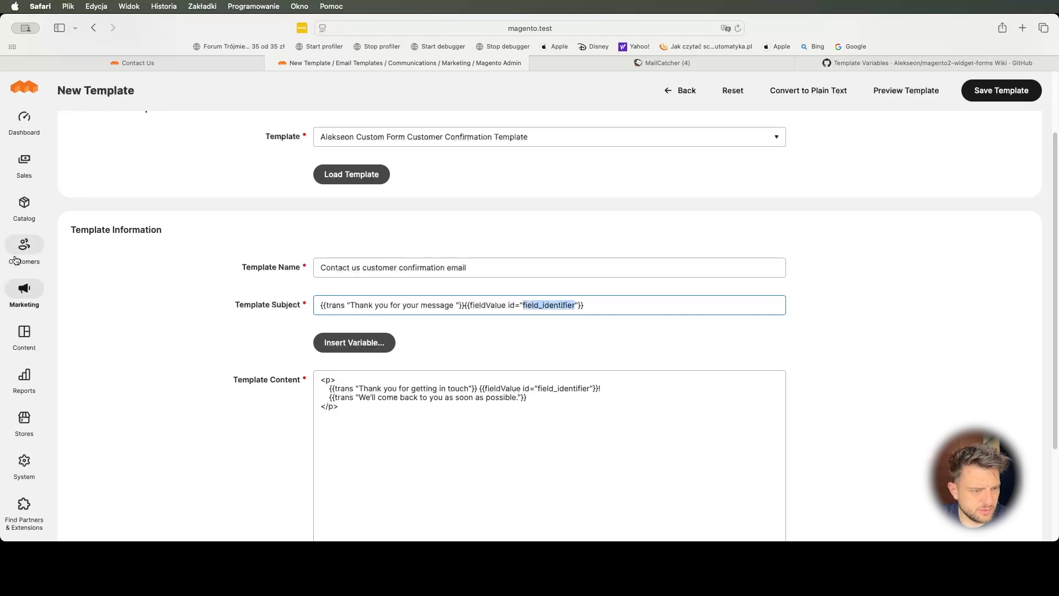
left_click(23, 292)
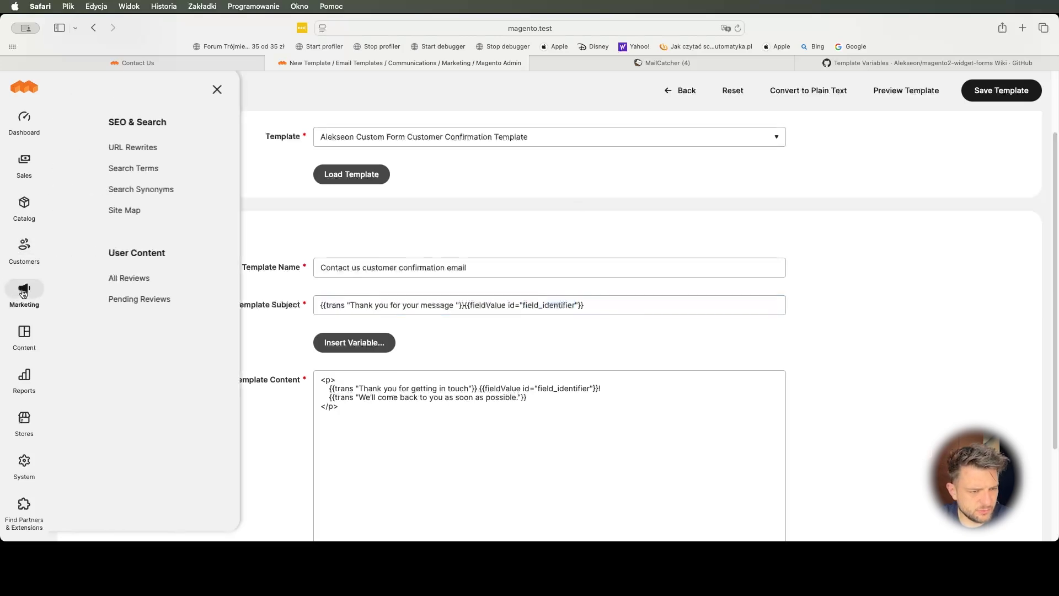
- Open the Contact Us form from Manage Custom Forms in a new tab
left_click(24, 334)
left_click(105, 232, "super")
left_click(478, 65)
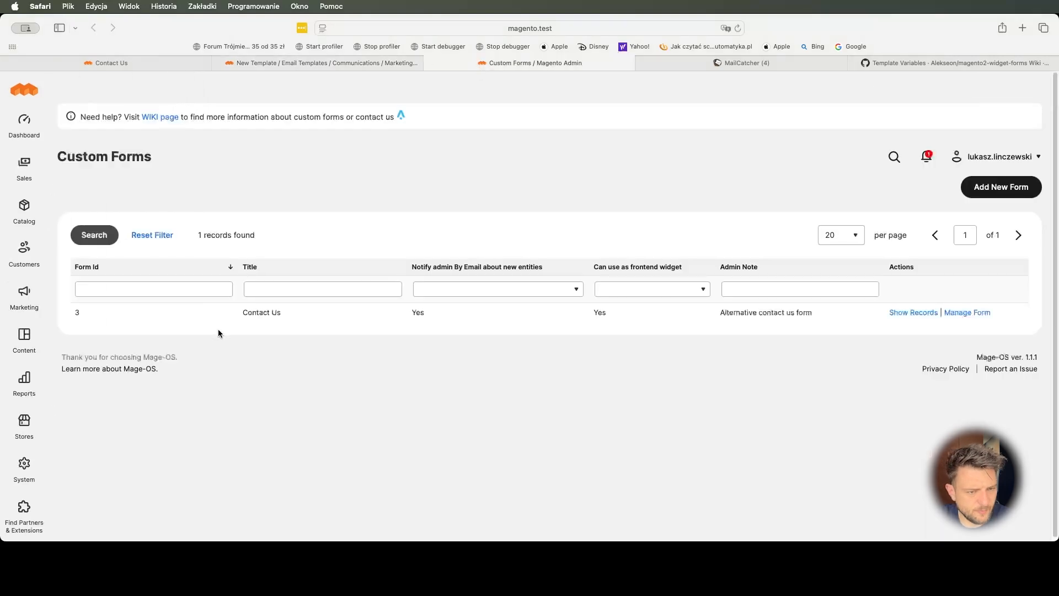
left_click(977, 314)
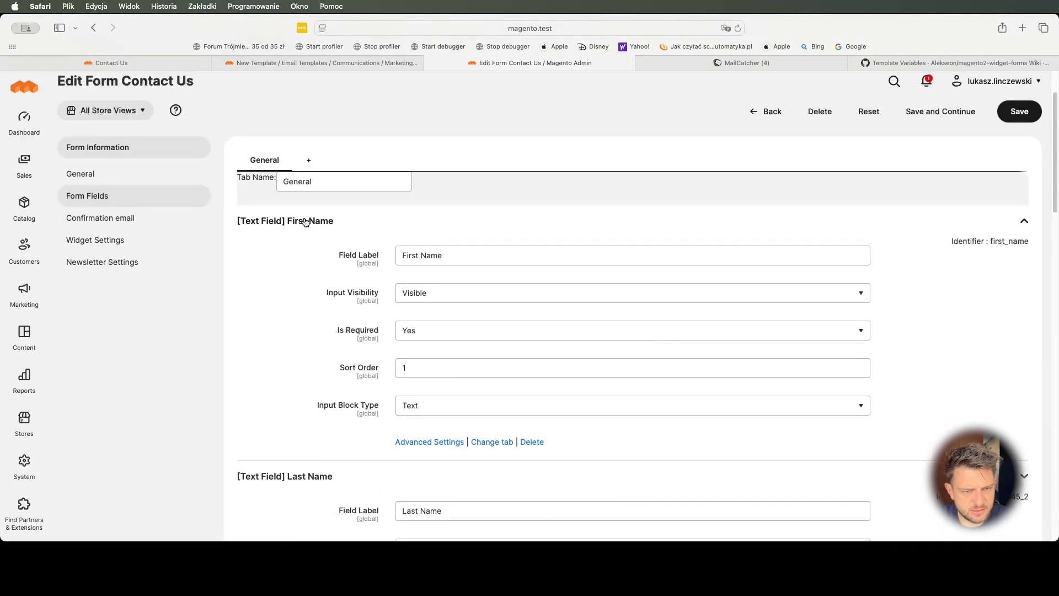
scroll(386, 292, "down", 6)
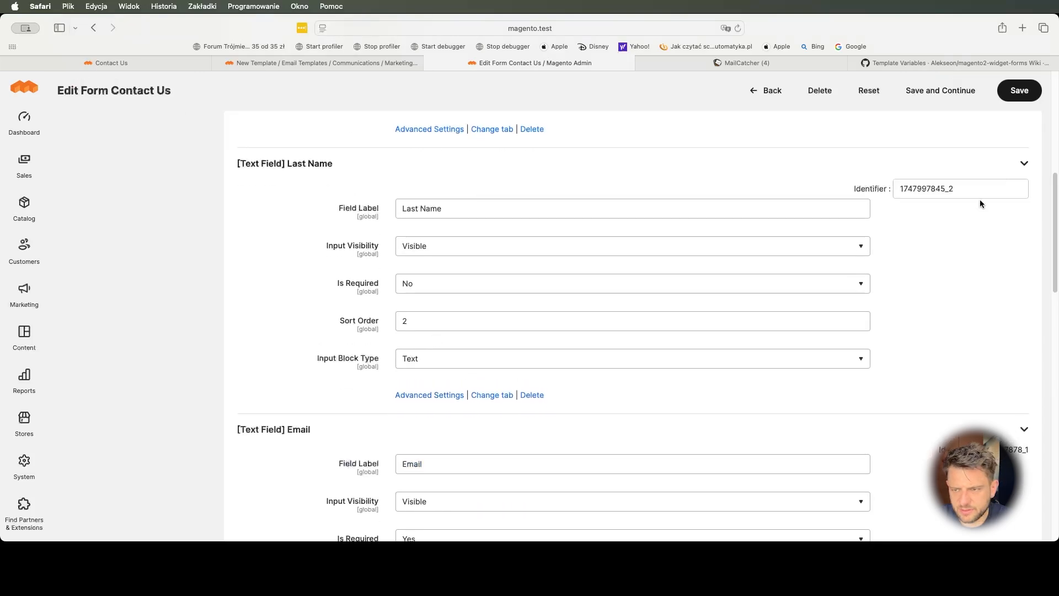
scroll(949, 342, "up", 8)
- Change the First Name field identifier from first_name to firstname
left_click(1014, 250)
double_click(982, 256)
type("first_n")
key("super+f")
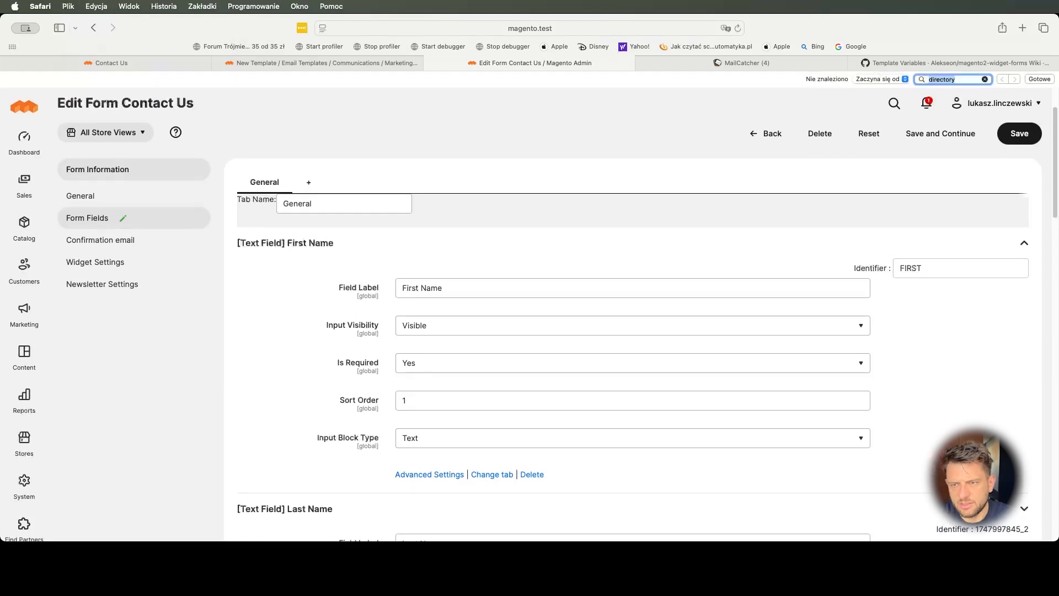
key("Escape")
left_click(991, 247)
key("super+a")
type("firstna")
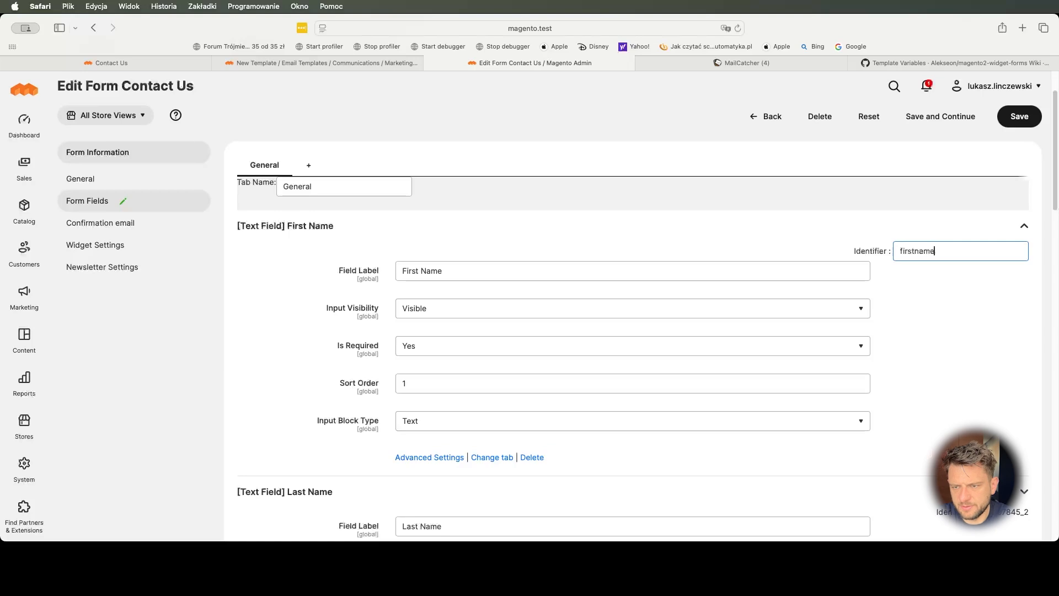
key("Return")
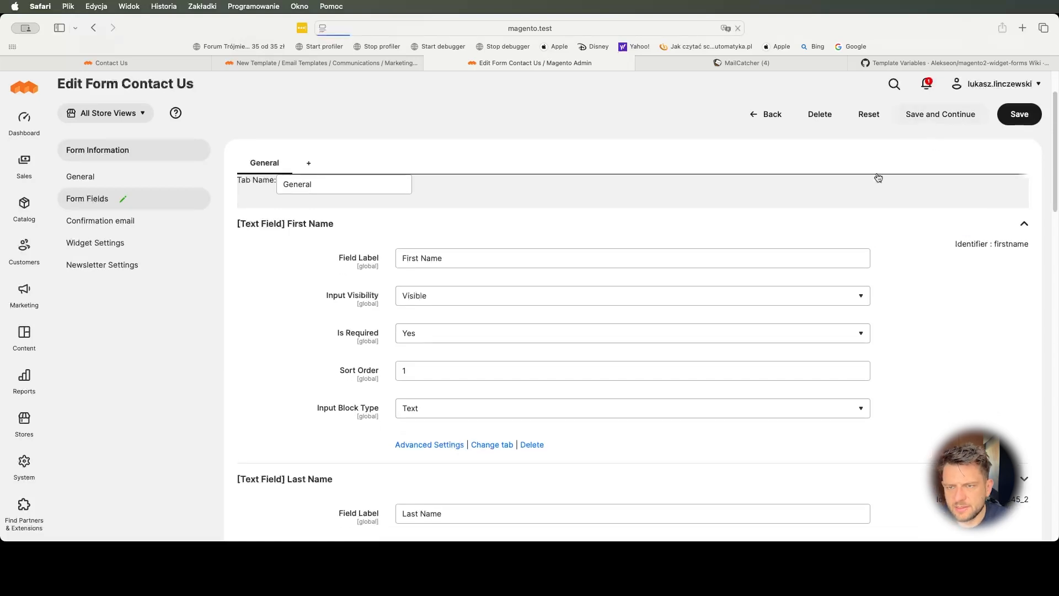
- Save the Contact Us form and replace the subject's field_identifier with firstname
left_click(308, 63)
double_click(557, 310)
type("firstname")
scroll(557, 309, "right", 1)
double_click(540, 306)
key("Left")
key("BackSpace")
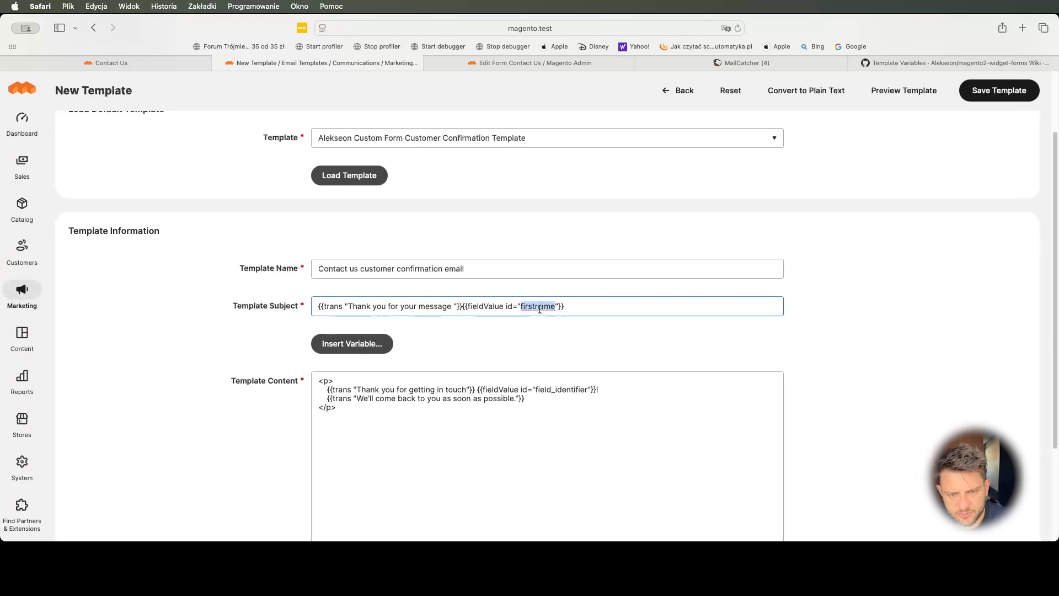
- Replace the template body's field_identifier placeholder with firstname
left_click(564, 394)
double_click(565, 394)
type("firstname")
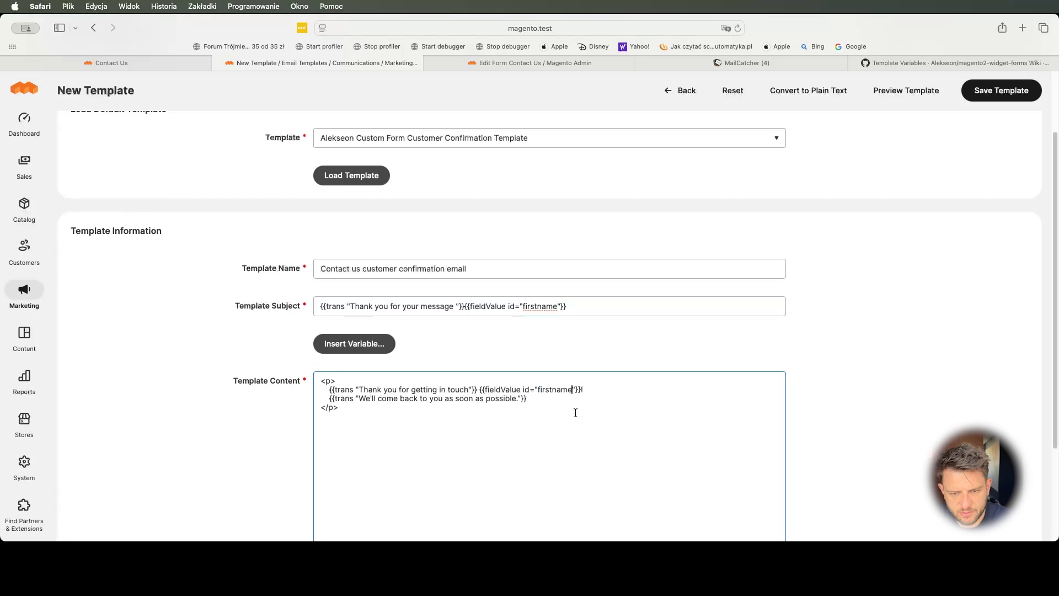
left_click(575, 413)
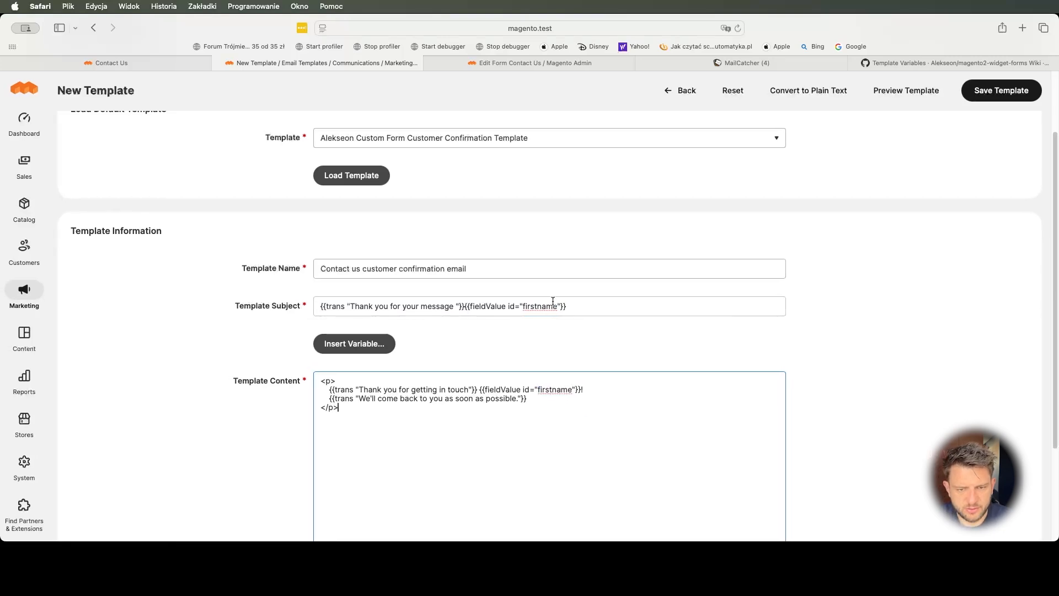
left_click(521, 67)
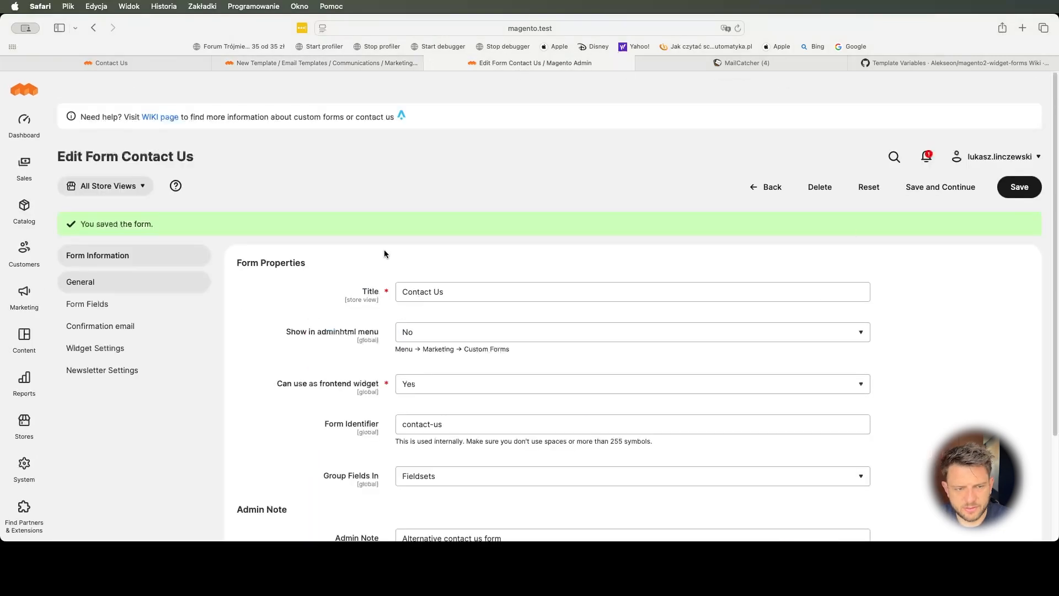
- Save the 'Contact us customer confirmation email' template
left_click(124, 303)
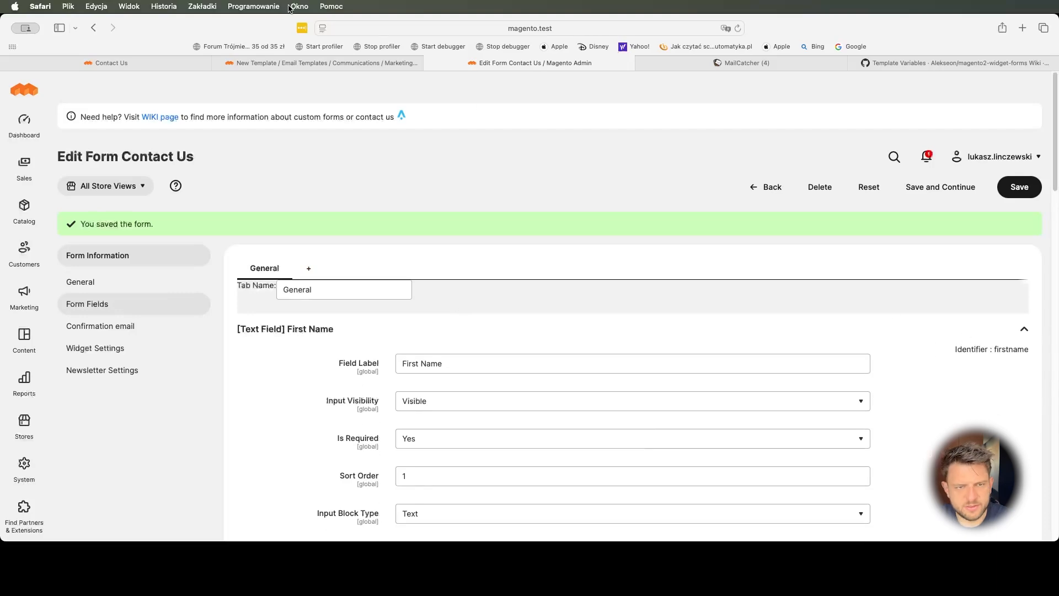
left_click(294, 62)
left_click(991, 91)
- Set the form's admin confirmation template to 'Contact us customer confirmation email' and save
left_click(475, 64)
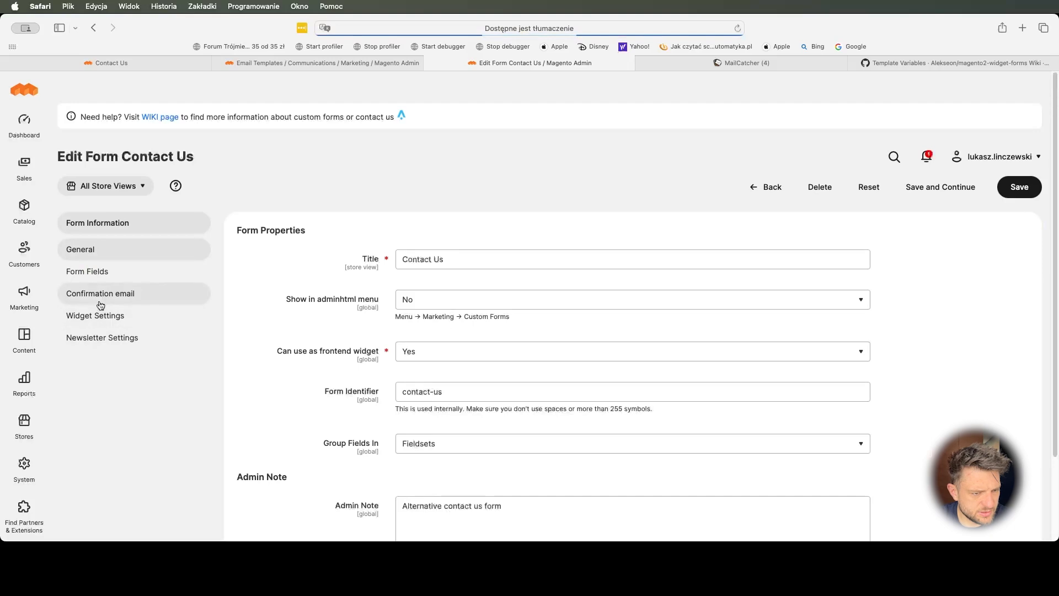
left_click(83, 315)
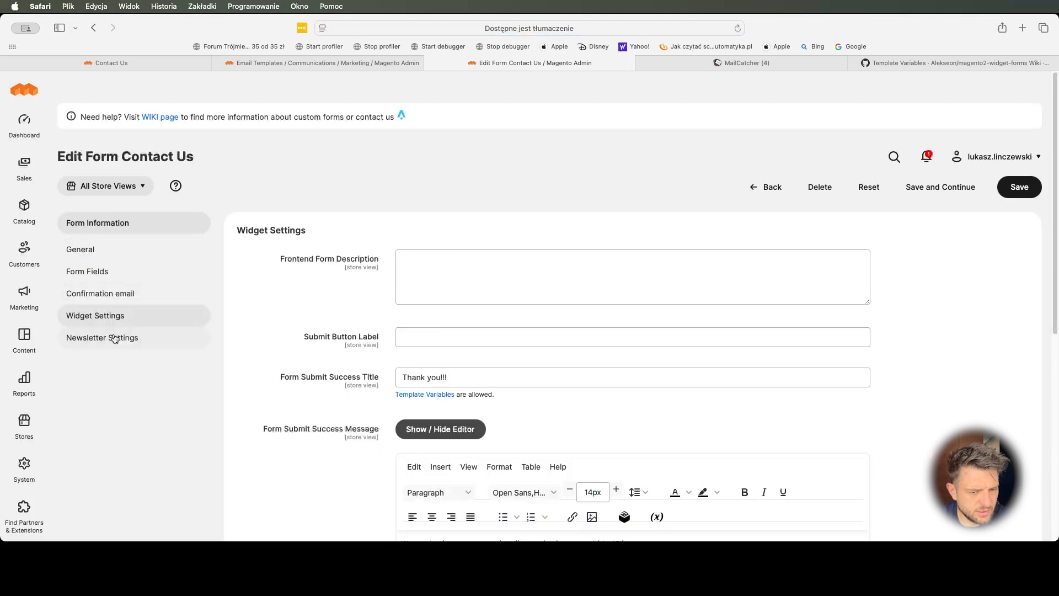
left_click(126, 210)
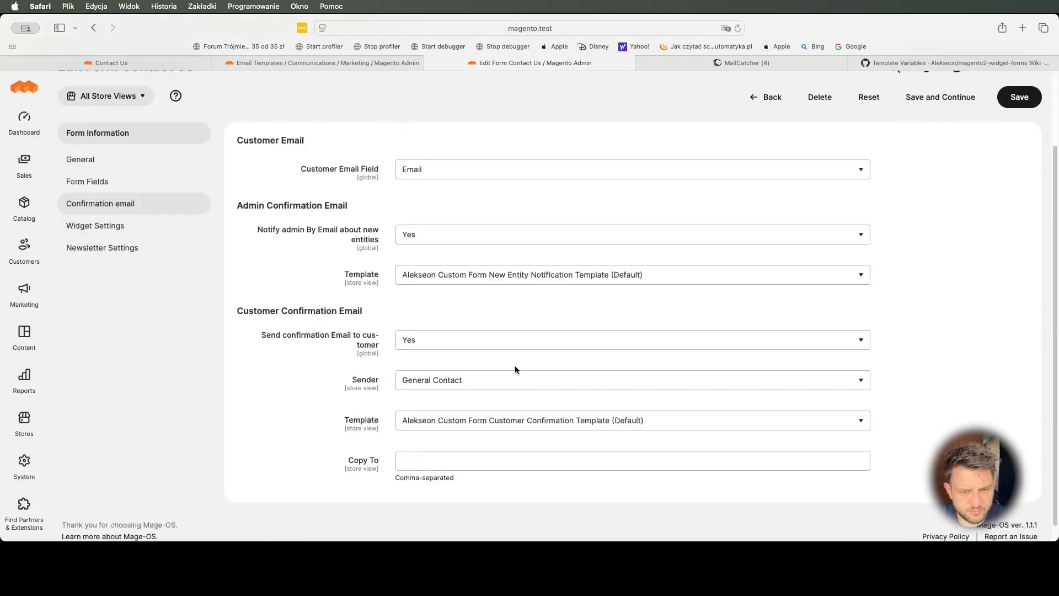
left_click(438, 279)
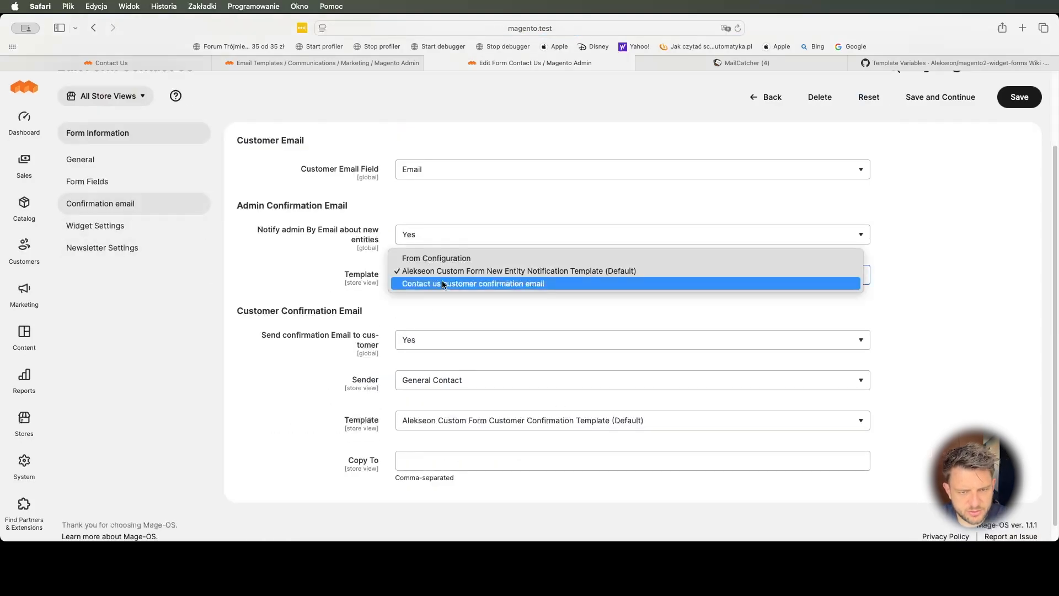
left_click(442, 282)
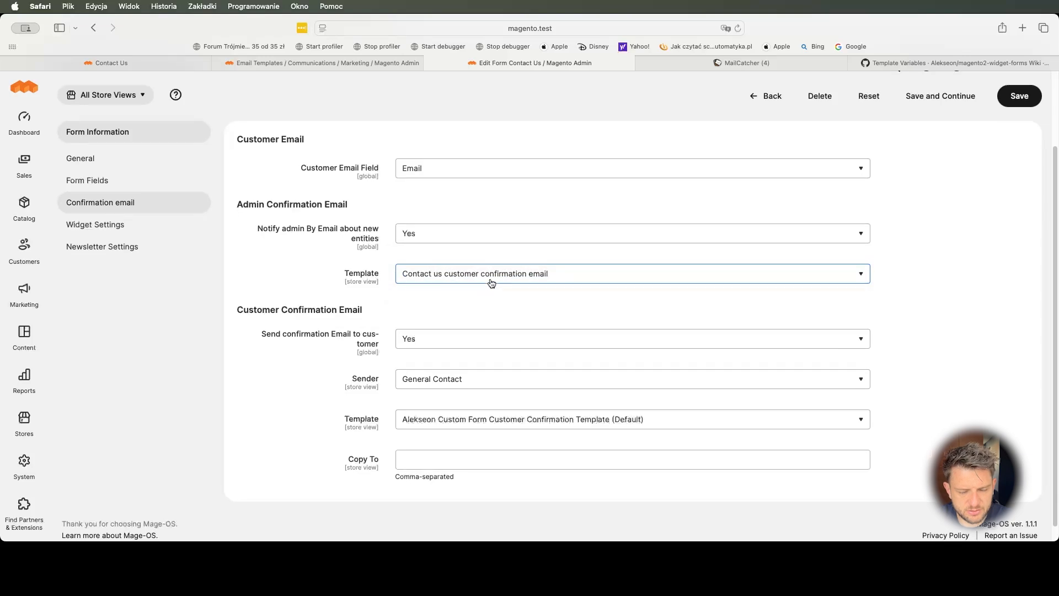
left_click(1020, 95)
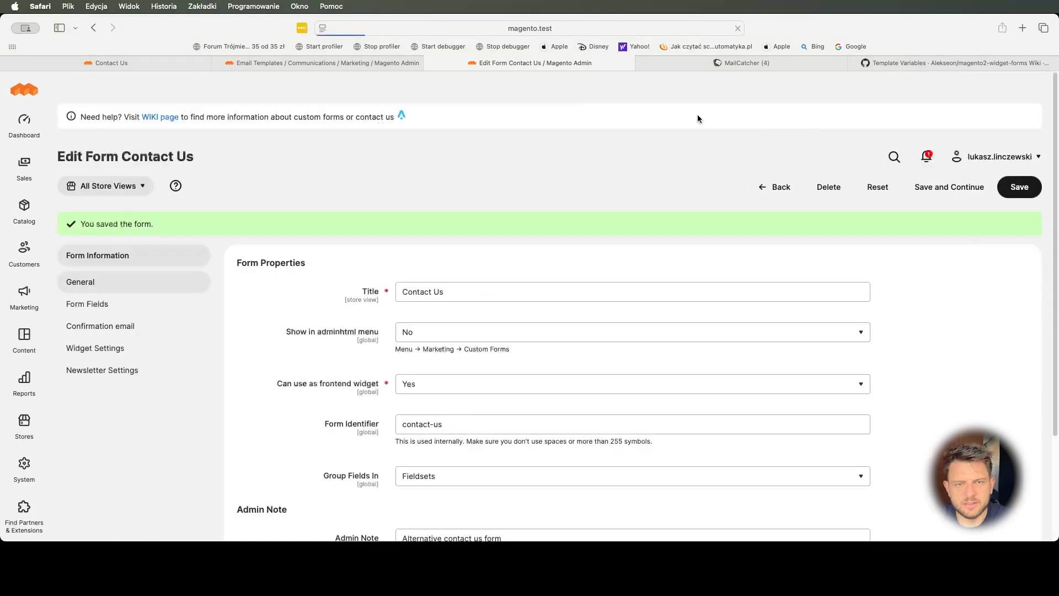
left_click(153, 64)
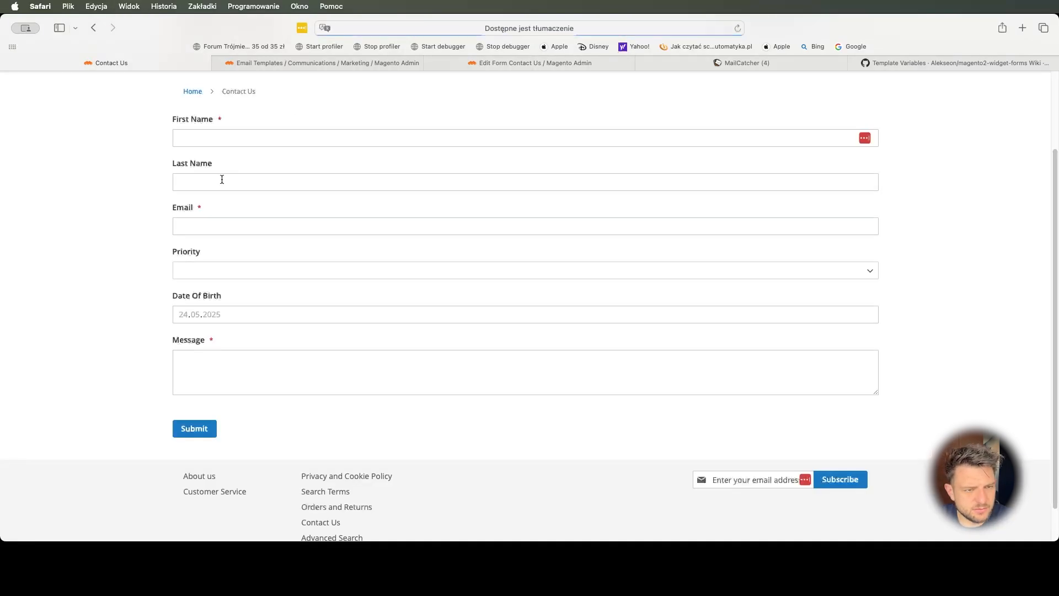
- Fill in a test customer's first name, last name, e-mail and High priority
scroll(227, 187, "up", 3)
left_click(230, 212)
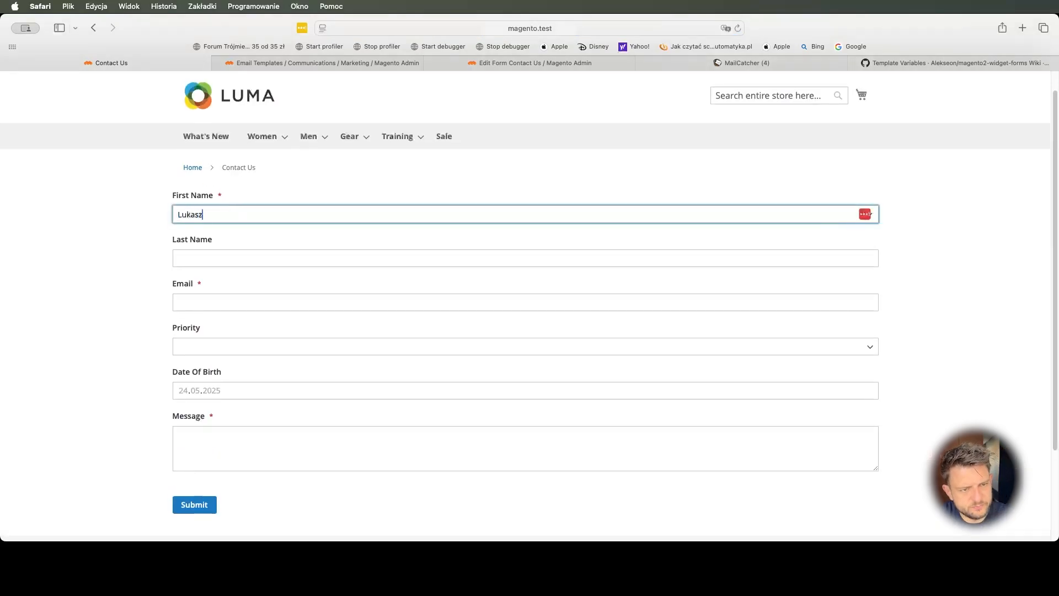
key("Tab")
key("Tab")
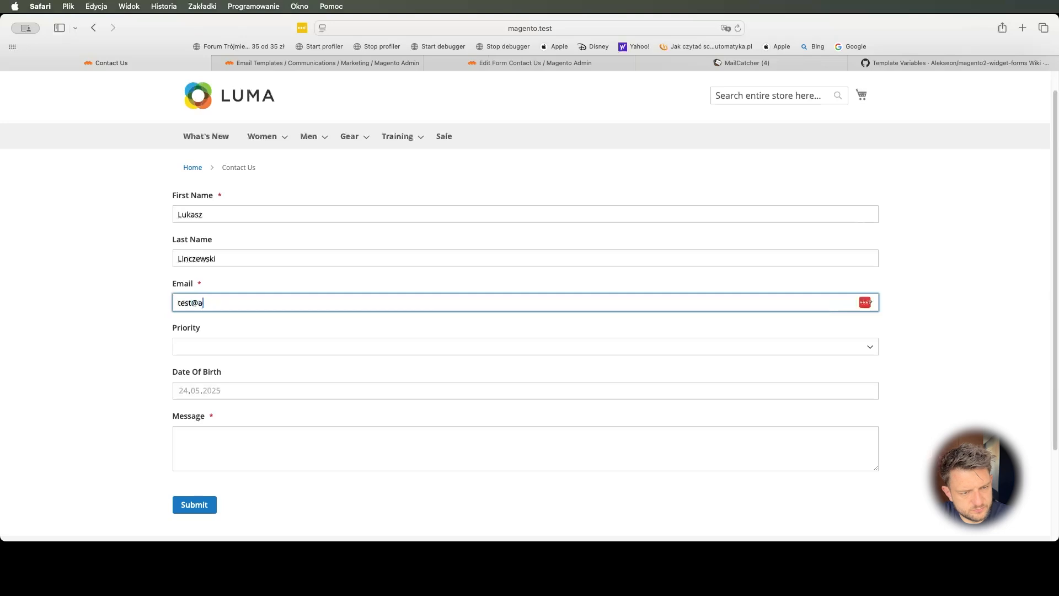
key("Tab")
key("h")
key("Tab")
key("Tab")
key("Tab")
key("Tab")
- Enter an urgent help message, submit the form, and check MailCatcher
type("Please h")
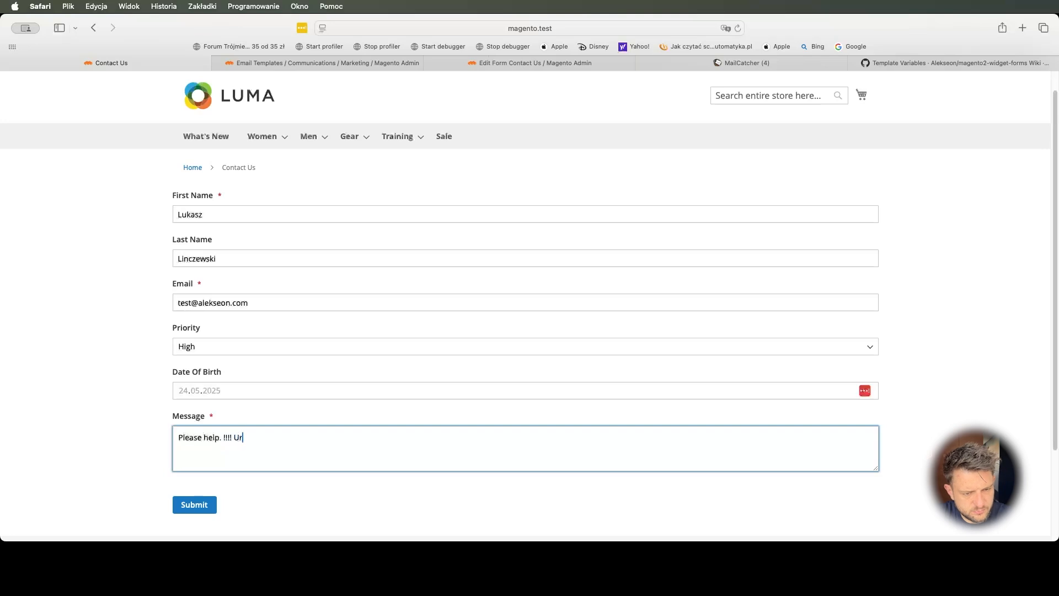
left_click(193, 504)
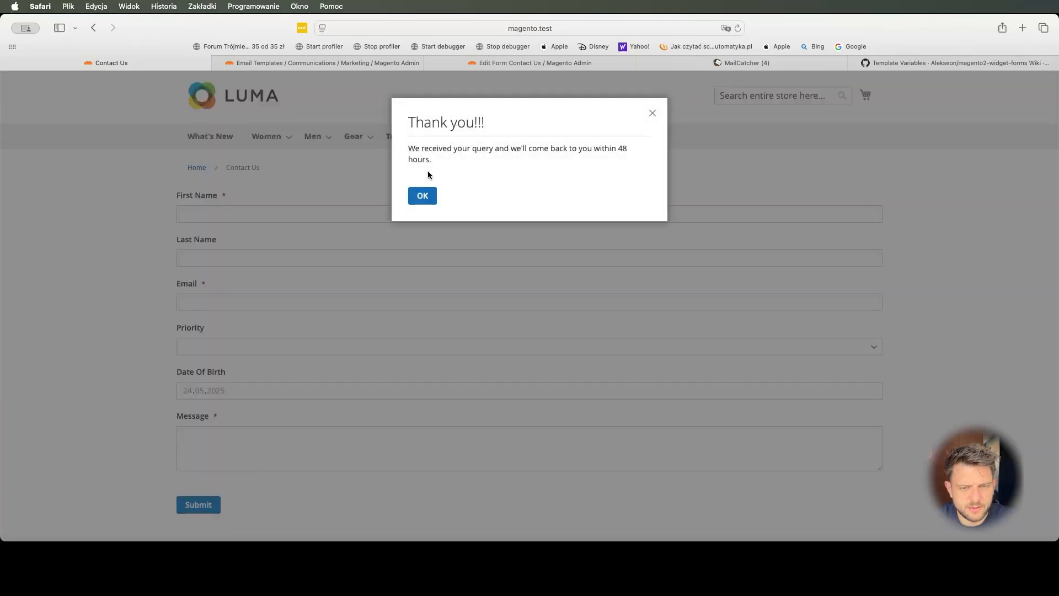
left_click(422, 196)
left_click(746, 63)
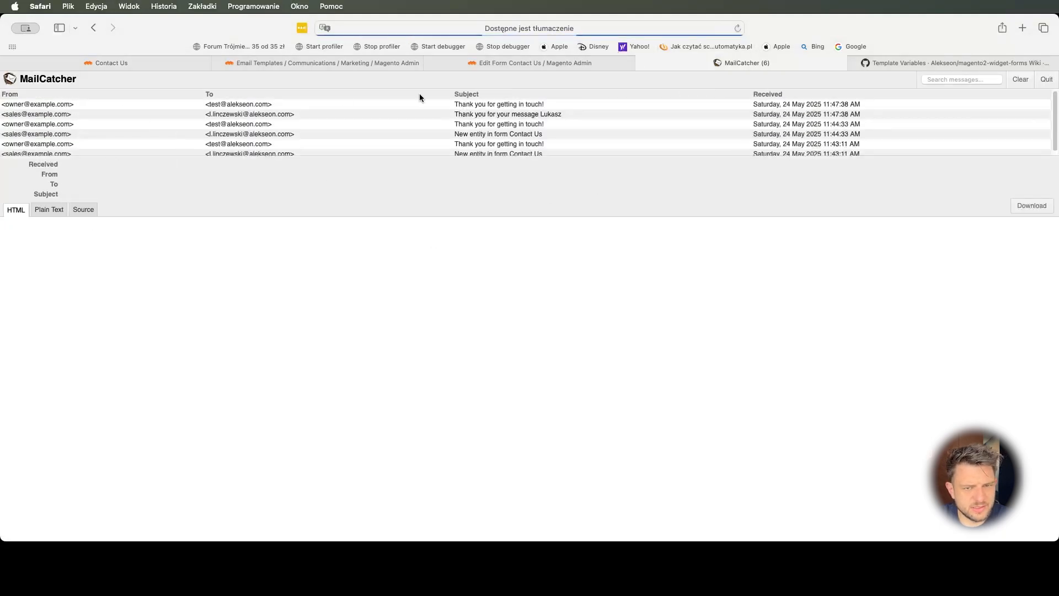
- Read the new 'Thank you for your message' email, then return to Email Templates
left_click(495, 116)
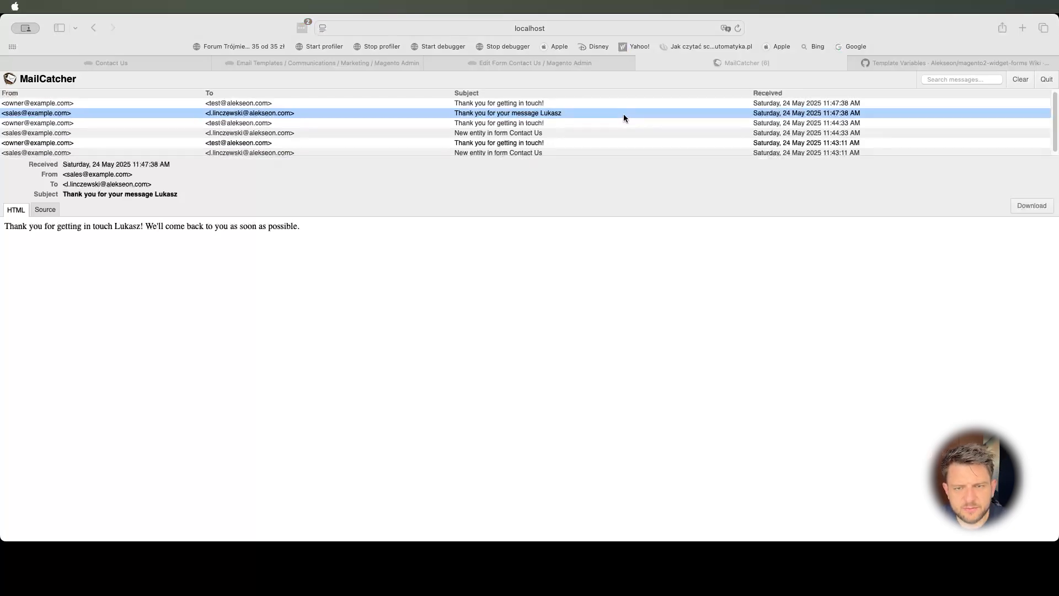
left_click(281, 64)
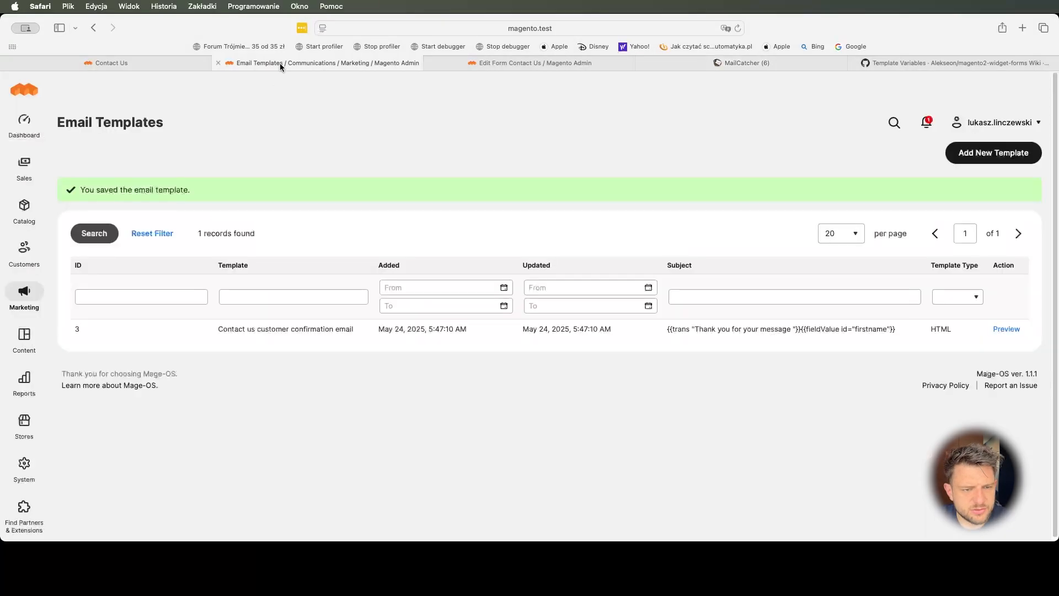
- Reload the Contact Us form editor and reopen its confirmation email settings
left_click(494, 59)
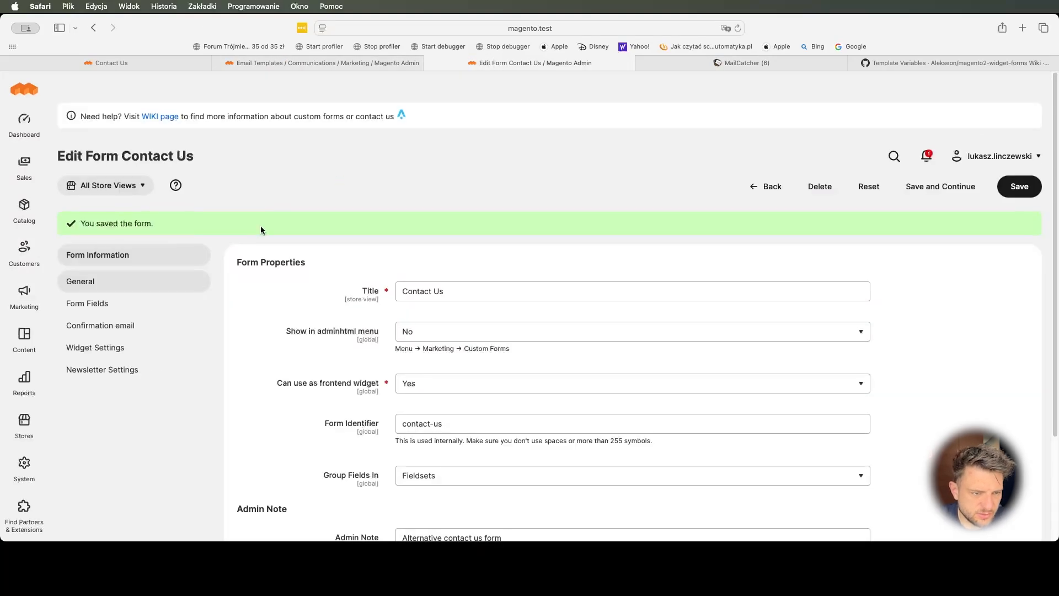
left_click(112, 329)
key("super+r")
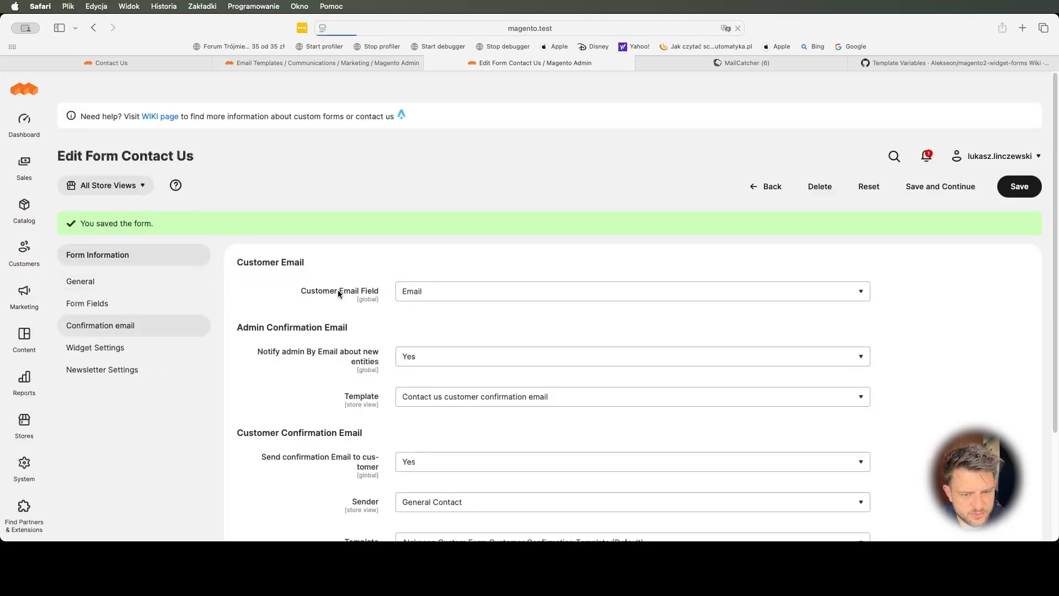
scroll(378, 261, "down", 3)
left_click(113, 193)
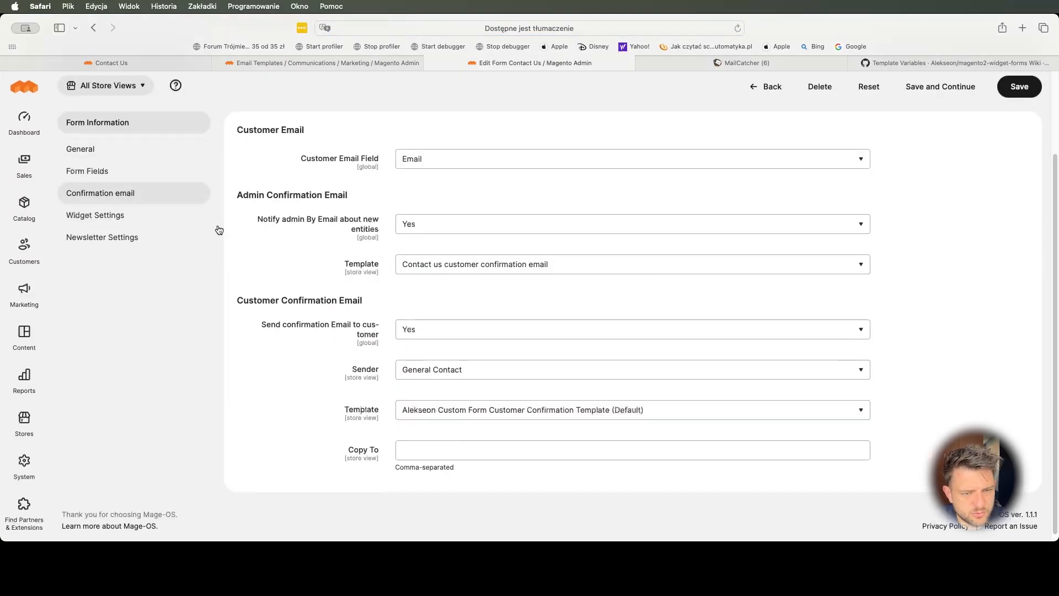
- Use Alekseon New Entity Notification (Default) for admin, 'Contact us customer confirmation email' for customers; save
left_click(462, 263)
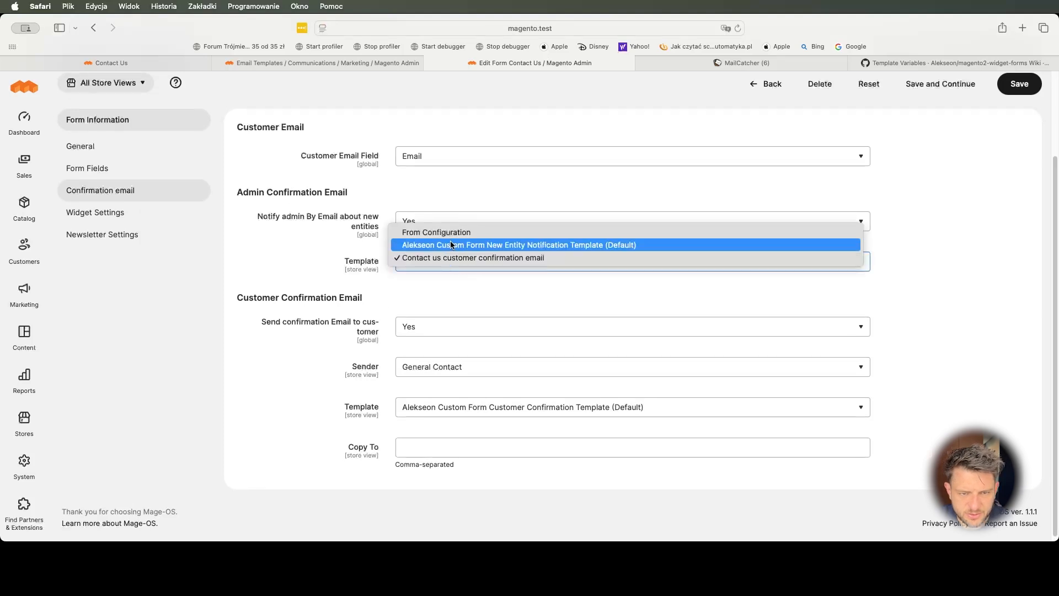
left_click(449, 244)
left_click(496, 411)
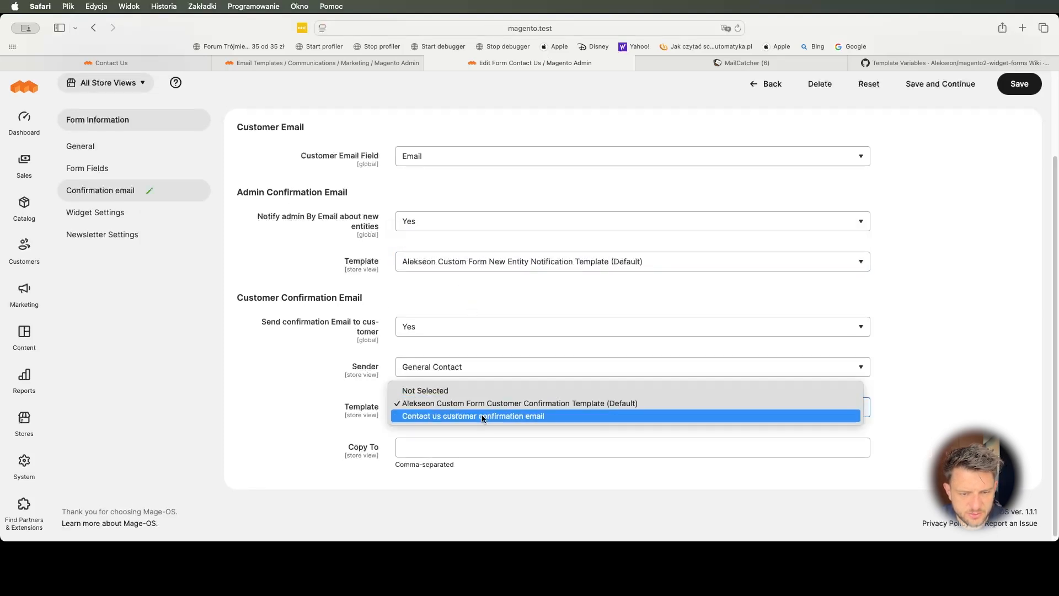
left_click(483, 417)
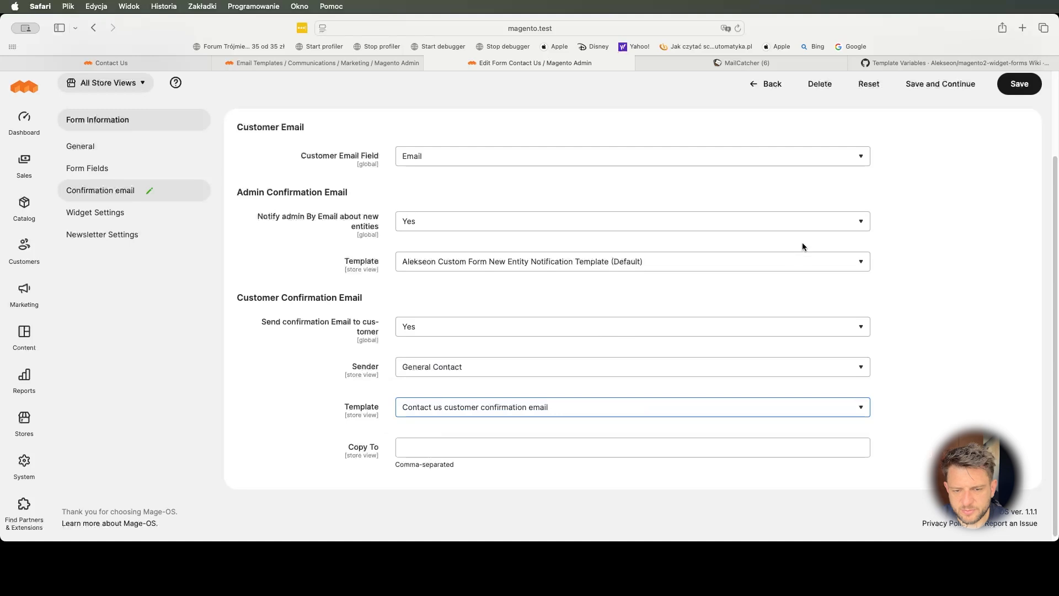
left_click(1017, 90)
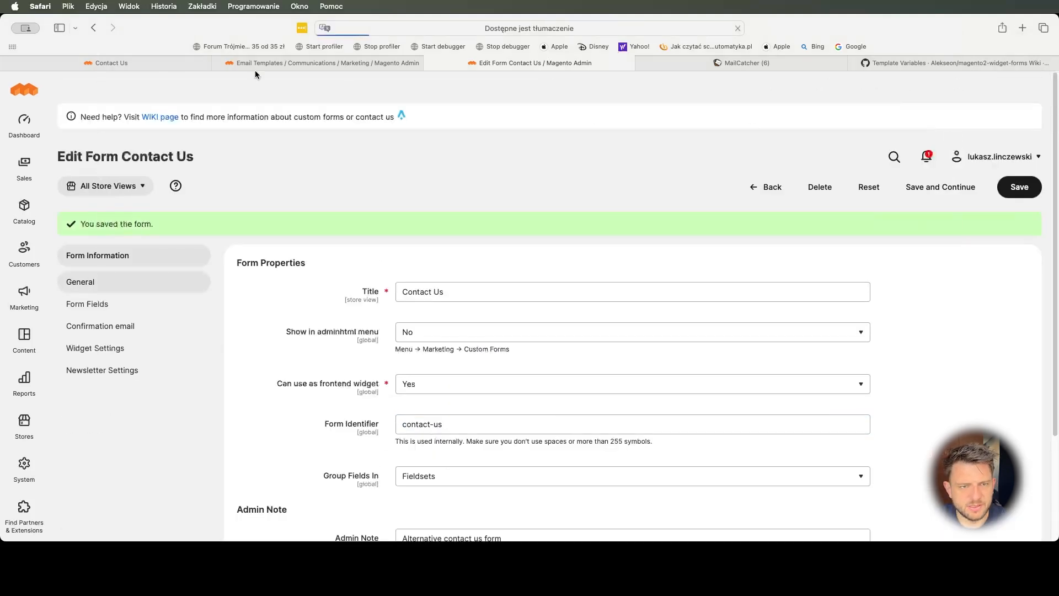
left_click(160, 65)
key("super+r")
- Enter the sender's first name, last name and e-mail address in the storefront Contact Us form
left_click(253, 210)
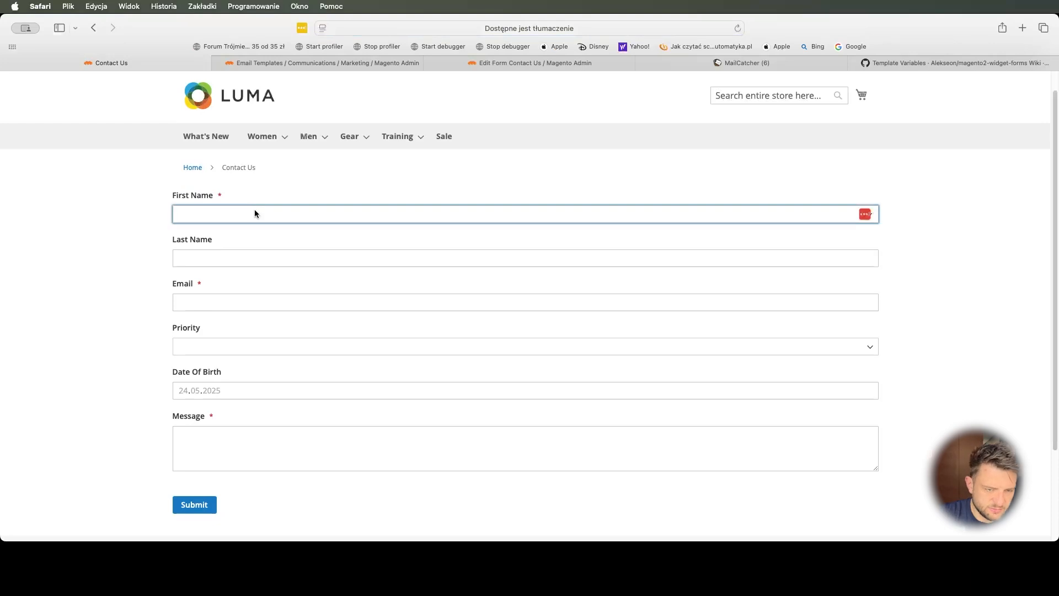
key("Tab")
key("Tab")
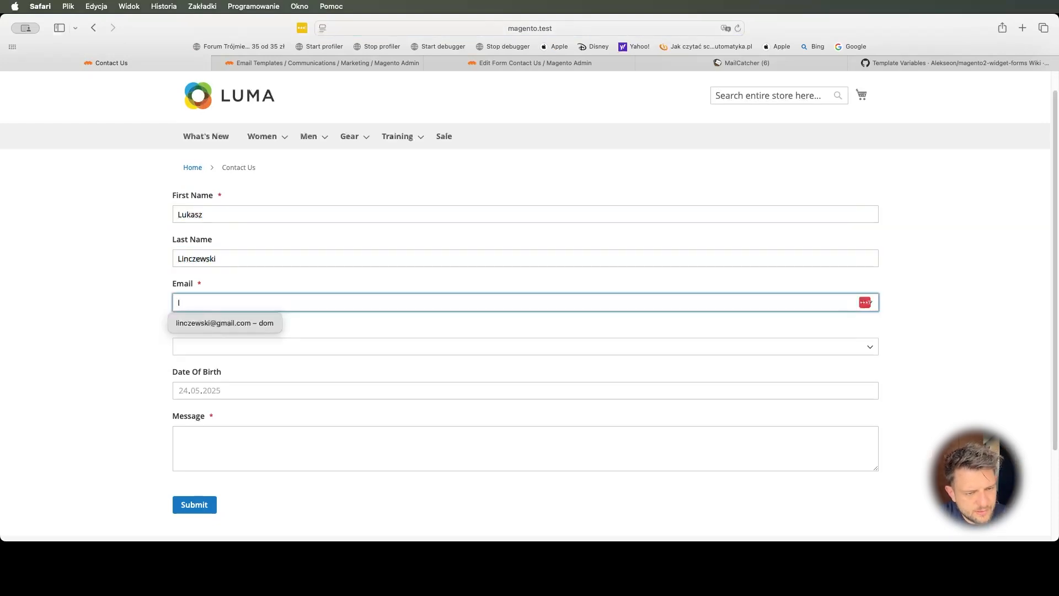
key("Tab")
double_click(185, 303)
type("lukasz")
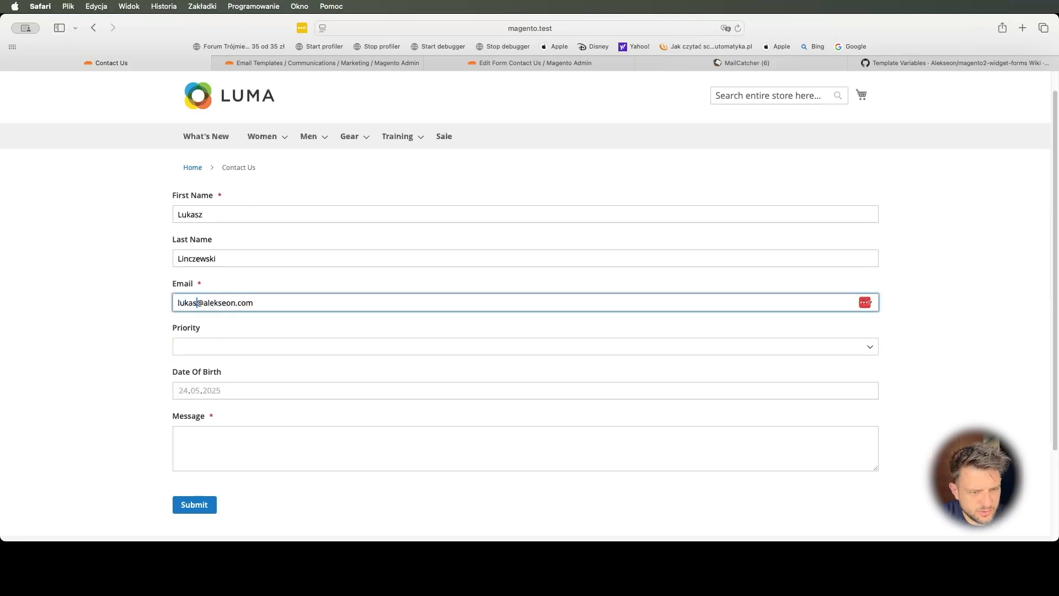
- Set the priority to High and write the message 'I need your assistance'
left_click(217, 353)
left_click(215, 354)
left_click(226, 452)
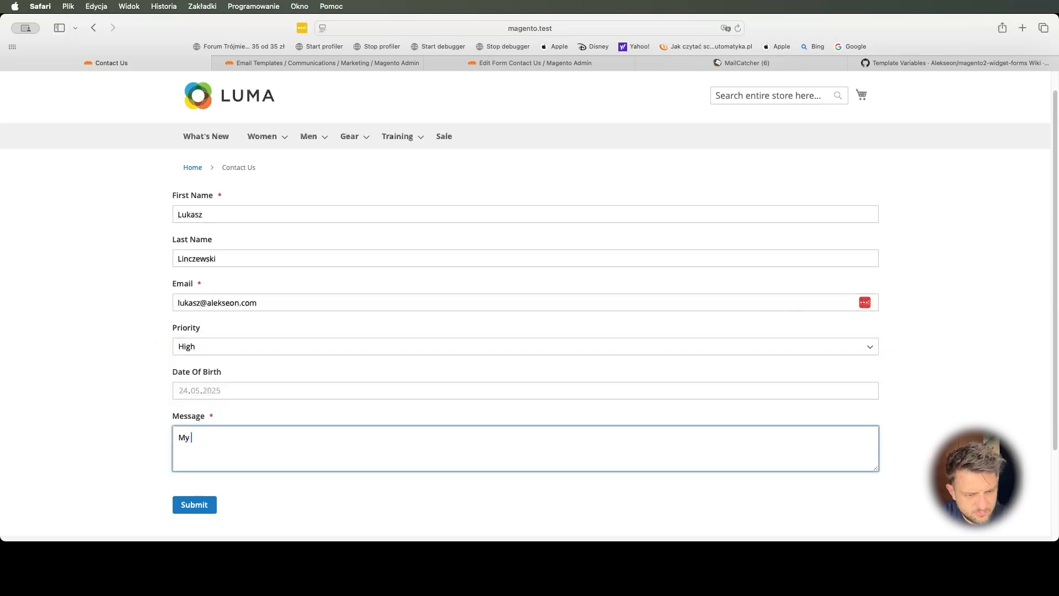
type("I need your assistance.")
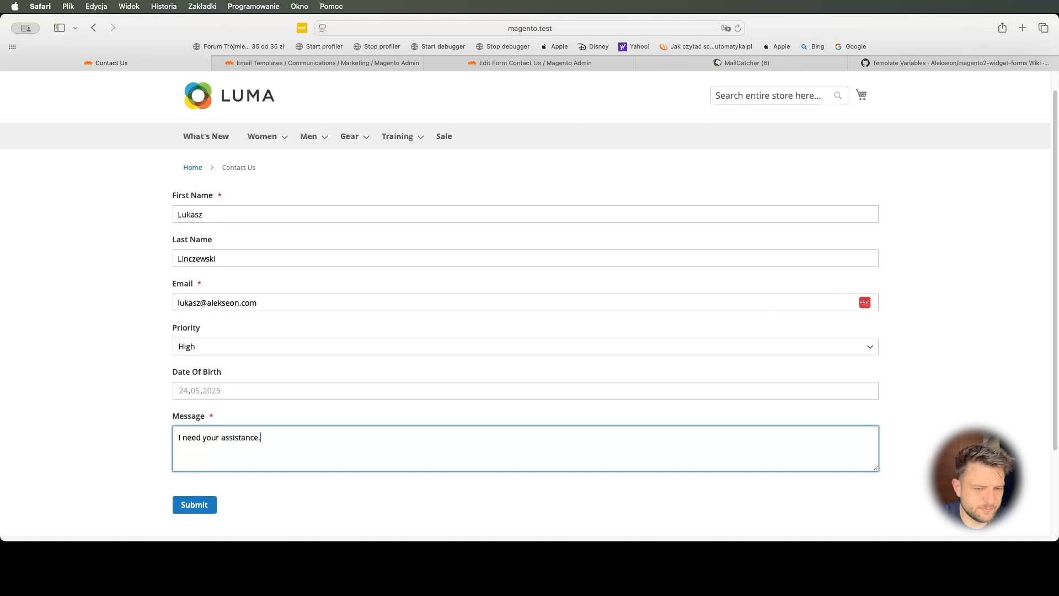
- Clear all caught messages in MailCatcher
left_click(741, 63)
left_click(1025, 82)
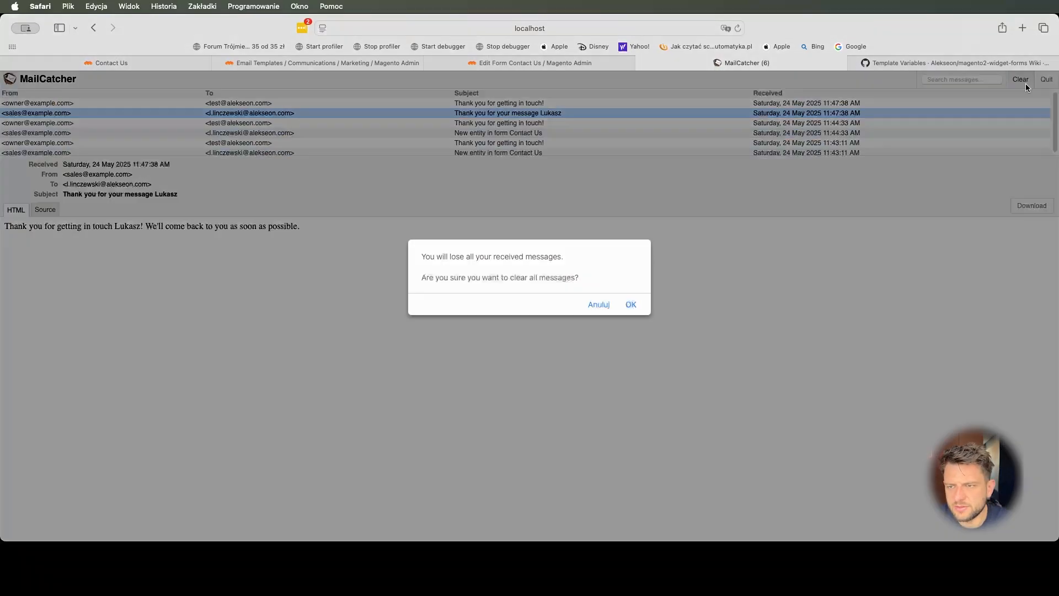
left_click(631, 305)
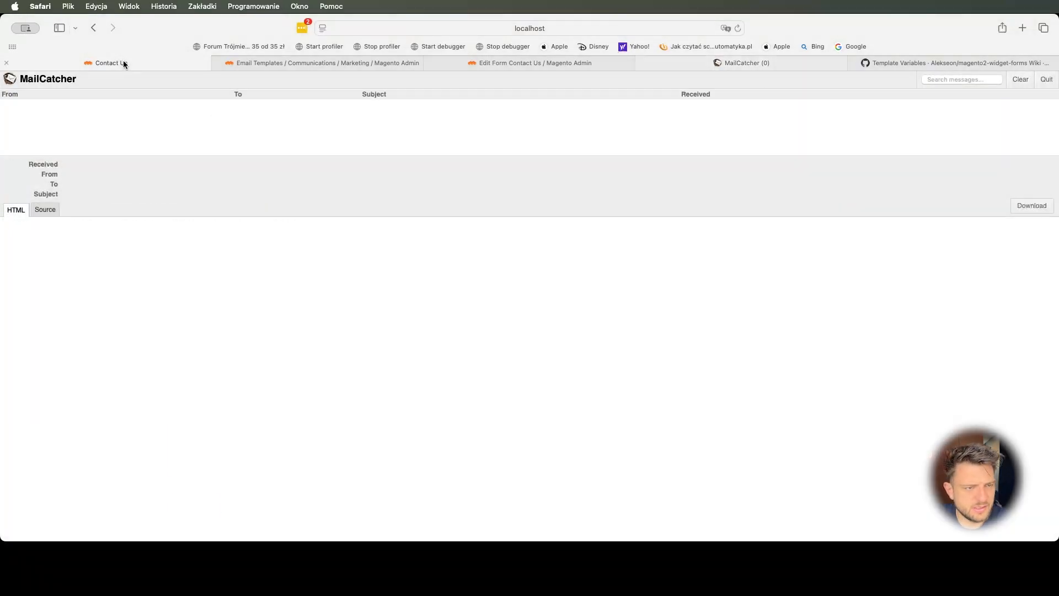
- Submit the contact form, dismiss the thank-you confirmation and check MailCatcher for new mail
left_click(124, 62)
left_click(185, 505)
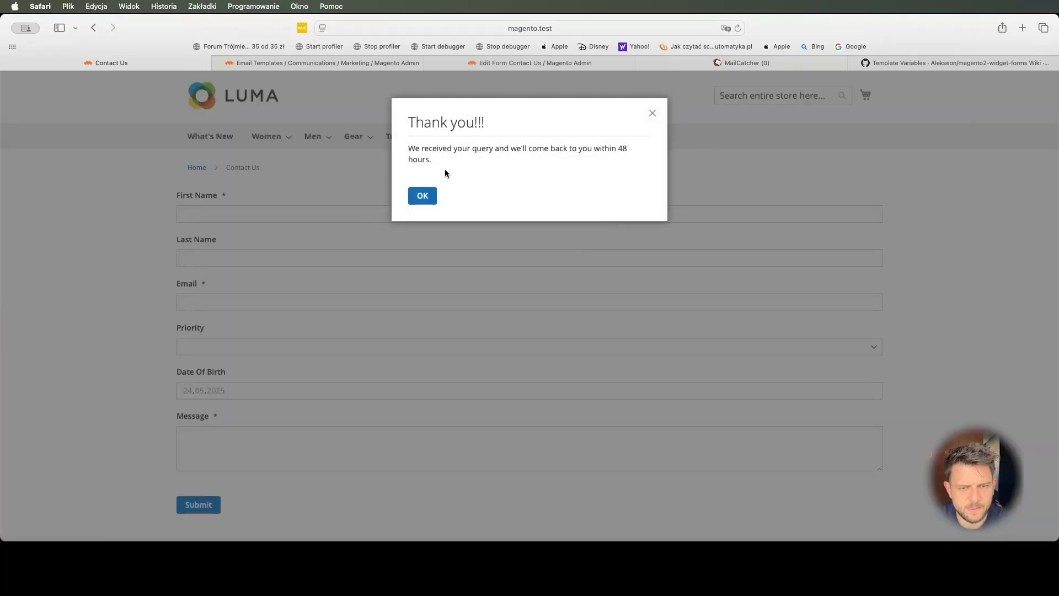
left_click(423, 196)
left_click(737, 66)
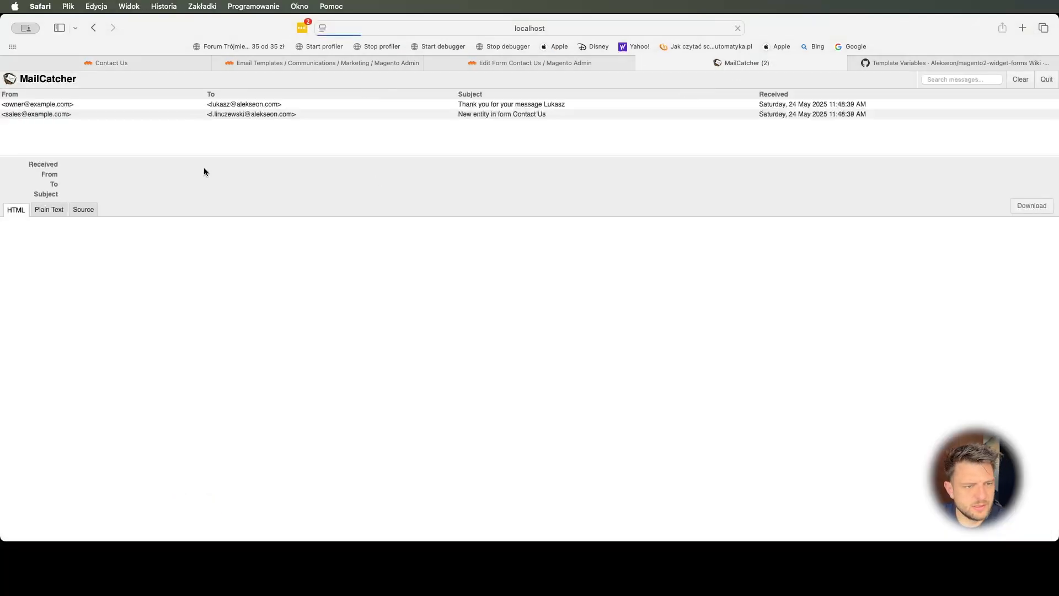
- Read the 'New entity in form Contact Us' notification's field values and the 'Thank you for your message' email
left_click(50, 115)
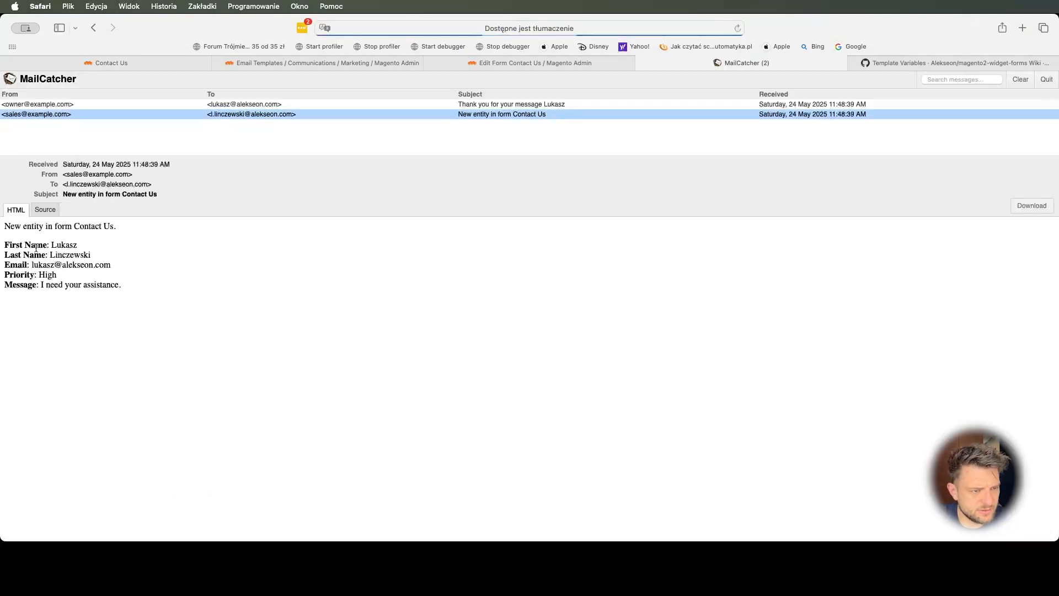
left_click_drag(5, 223, 123, 286)
left_click(101, 285)
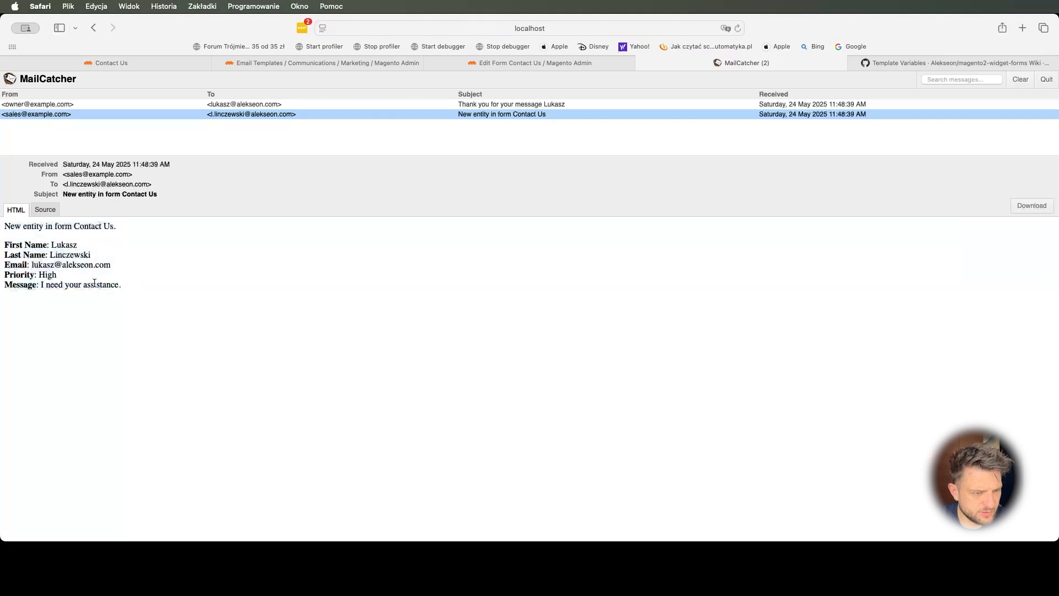
left_click(134, 104)
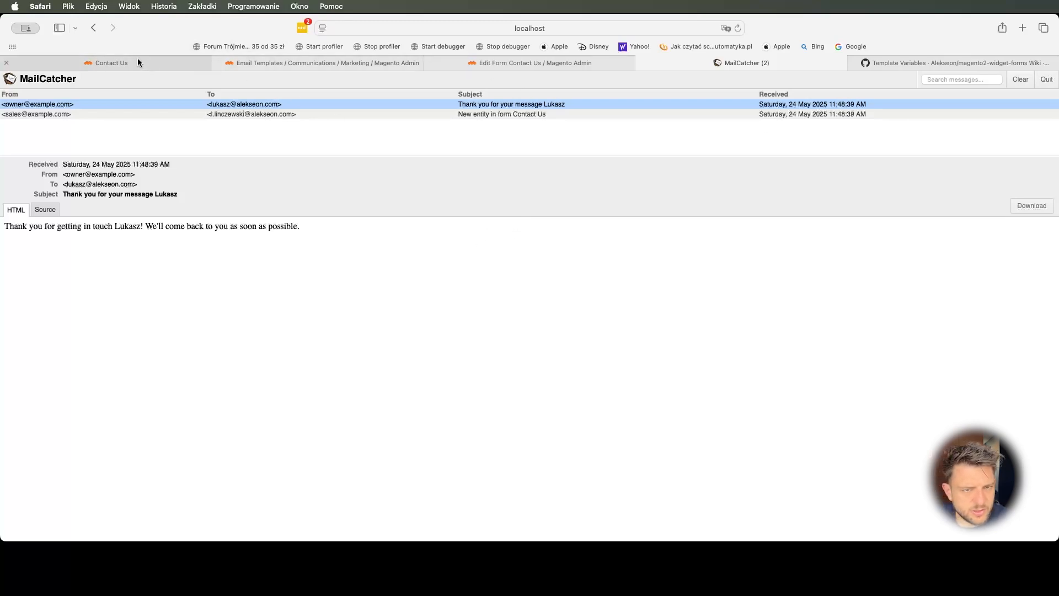
left_click(589, 62)
- From the store home page, follow the footer's Contact Us link to the native Contact Us page
key("super+w")
left_click(182, 64)
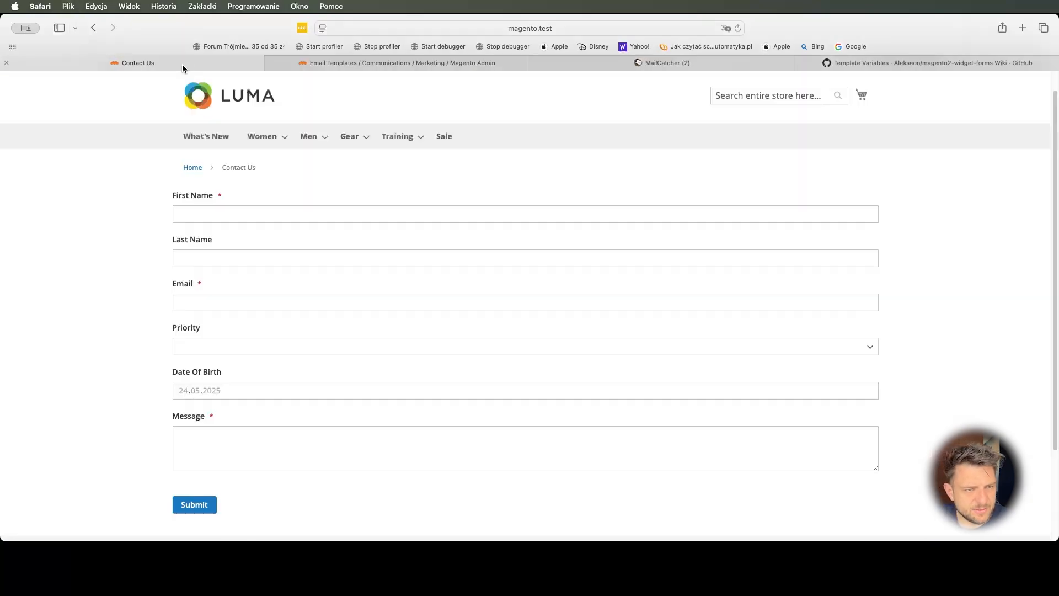
left_click(211, 105)
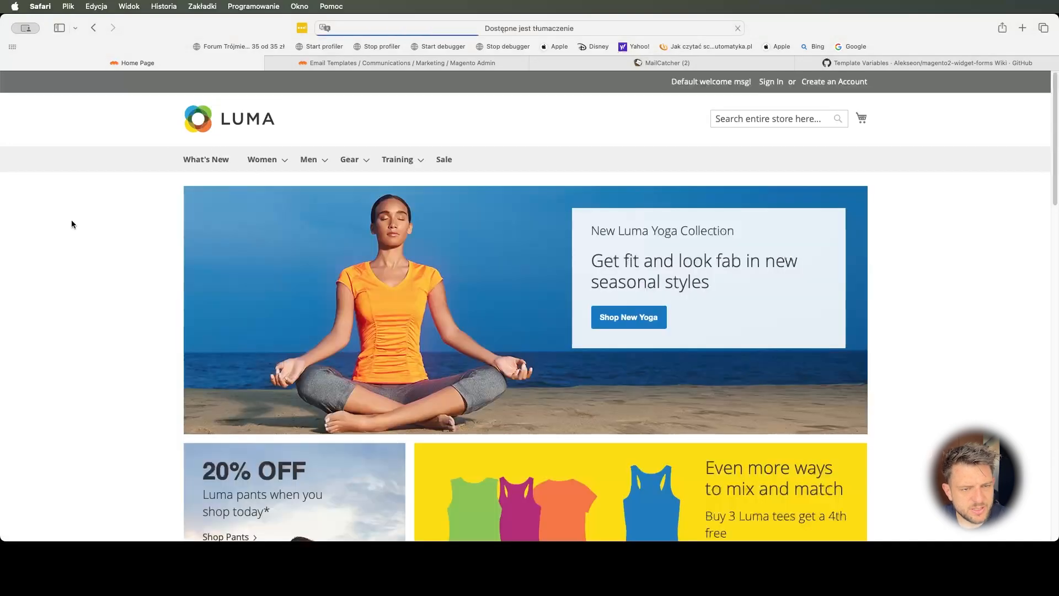
scroll(163, 267, "down", 5)
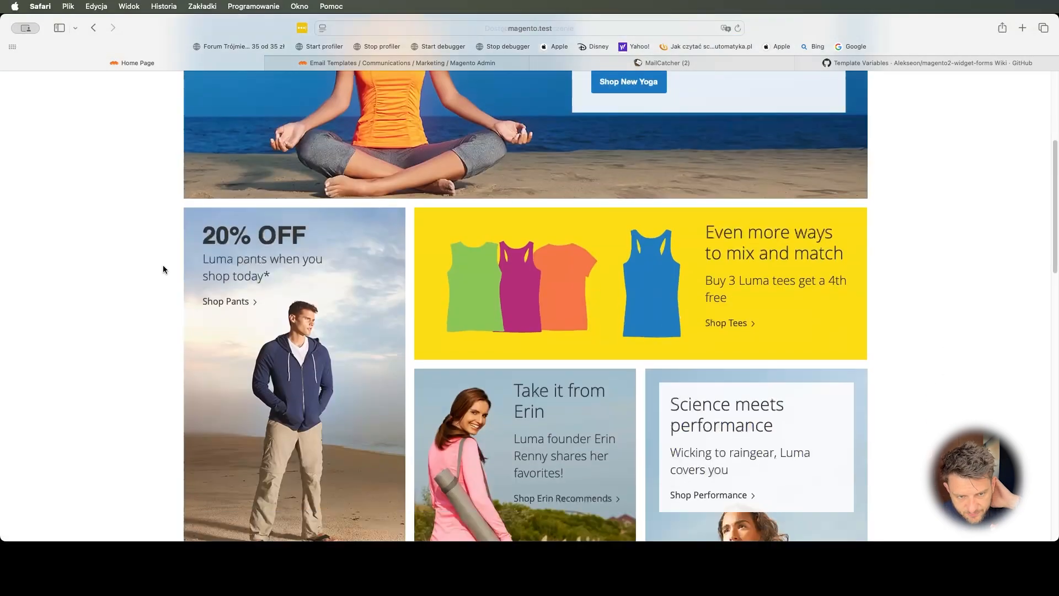
scroll(163, 269, "down", 15)
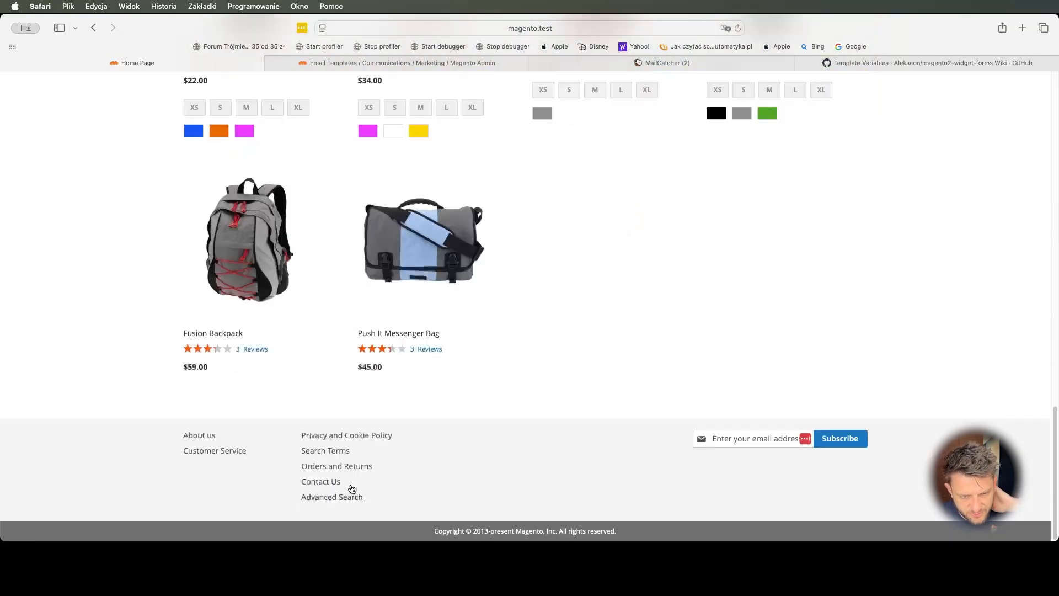
left_click(335, 482)
scroll(342, 384, "down", 8)
scroll(342, 385, "up", 6)
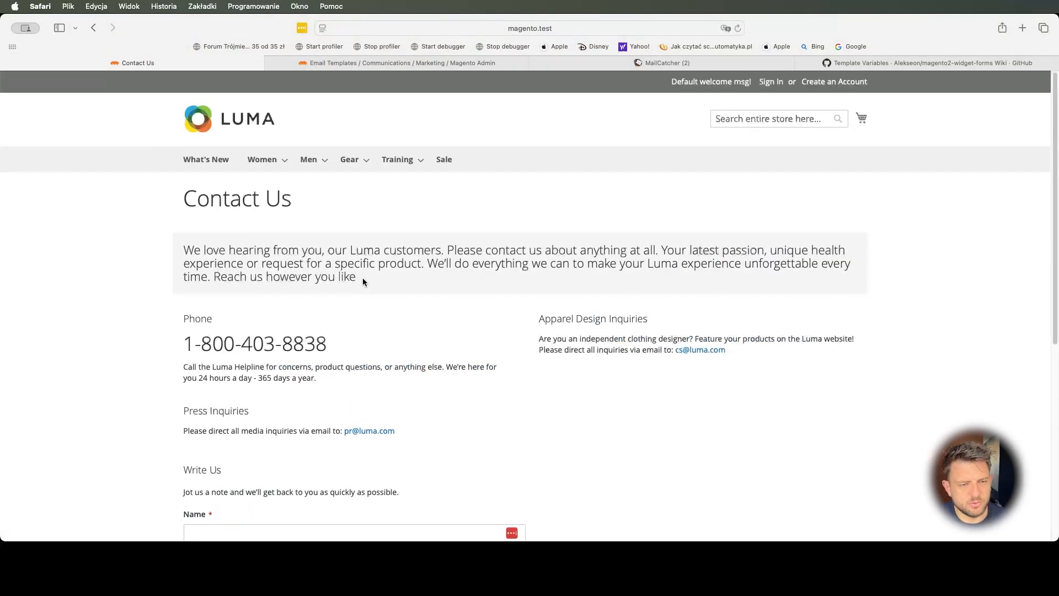
scroll(247, 299, "down", 6)
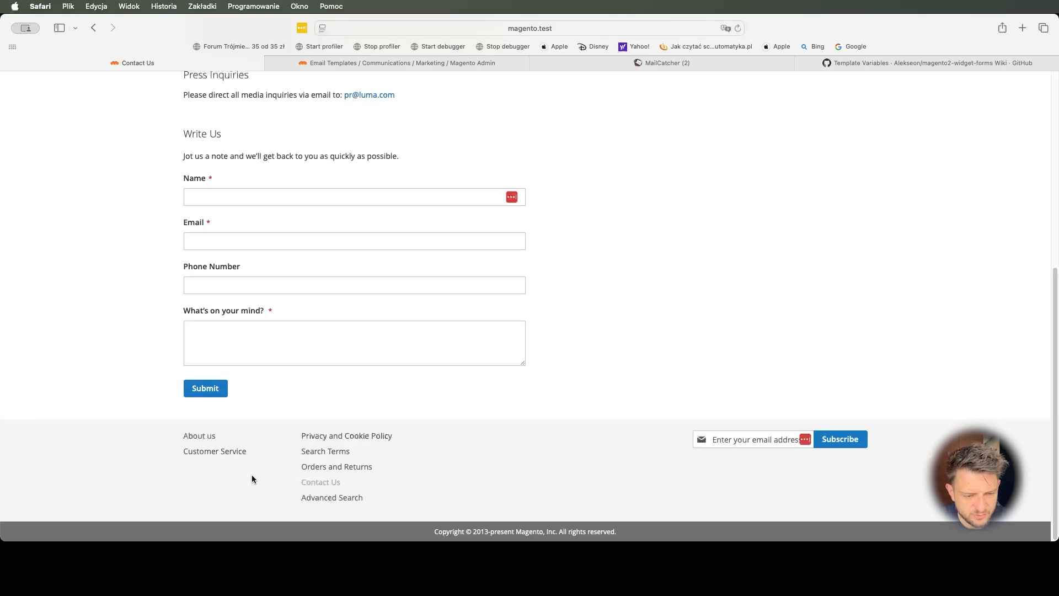
scroll(265, 417, "up", 6)
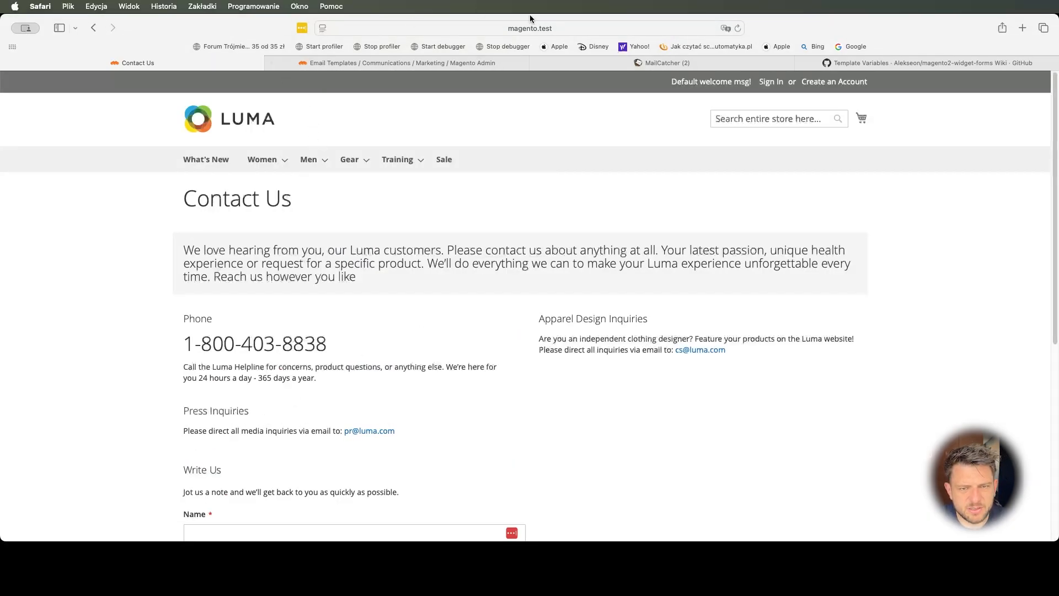
- Load the custom form by changing the page address to /contact-us
left_click(574, 27)
key("Right")
key("BackSpace")
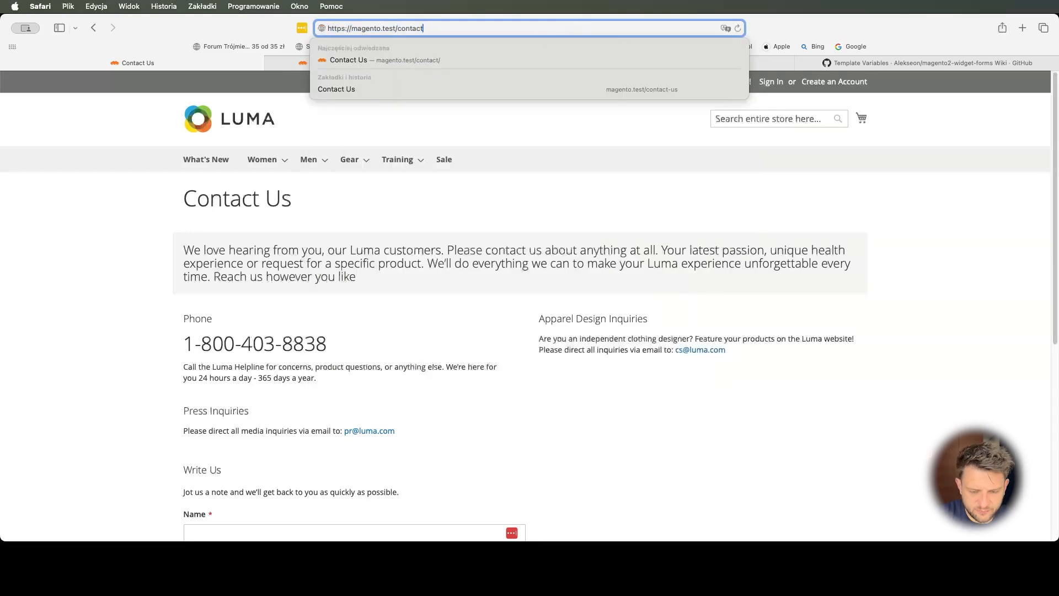
type("t-us")
key("Return")
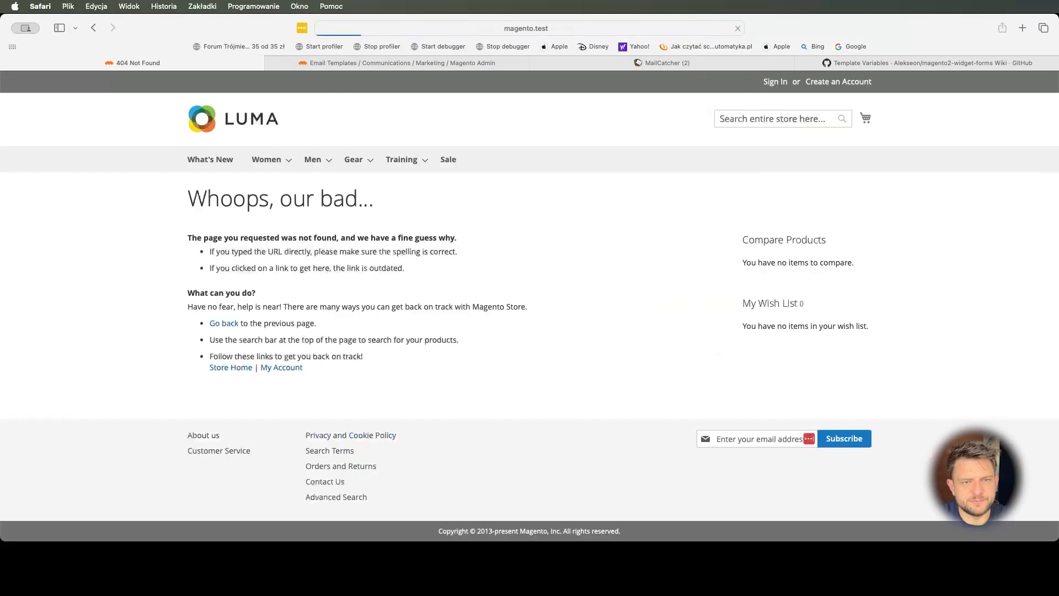
left_click(540, 26)
key("Right")
key("Left")
key("Left")
key("Left")
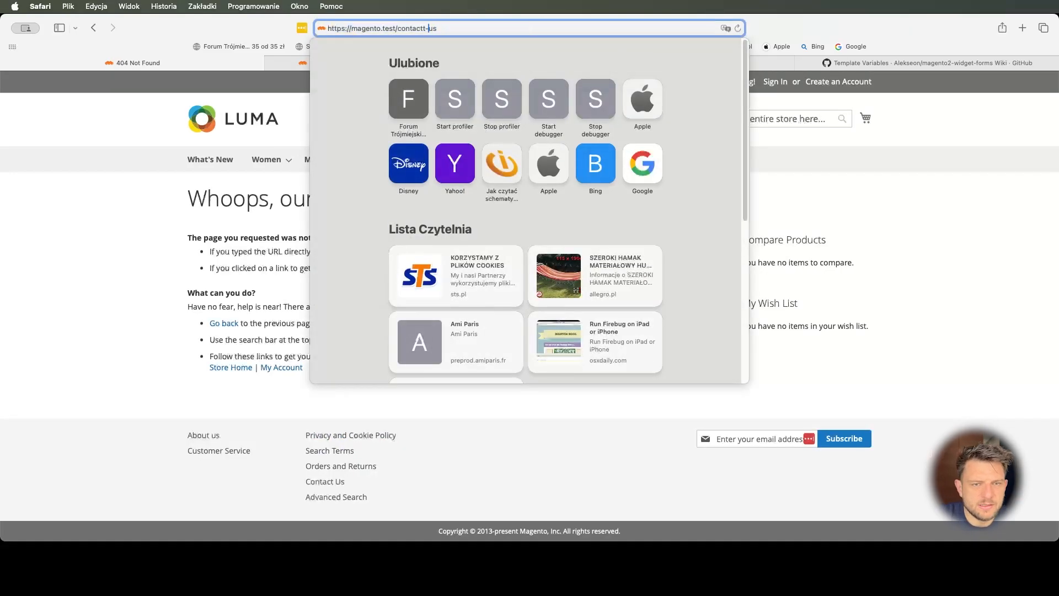
key("BackSpace")
key("Return")
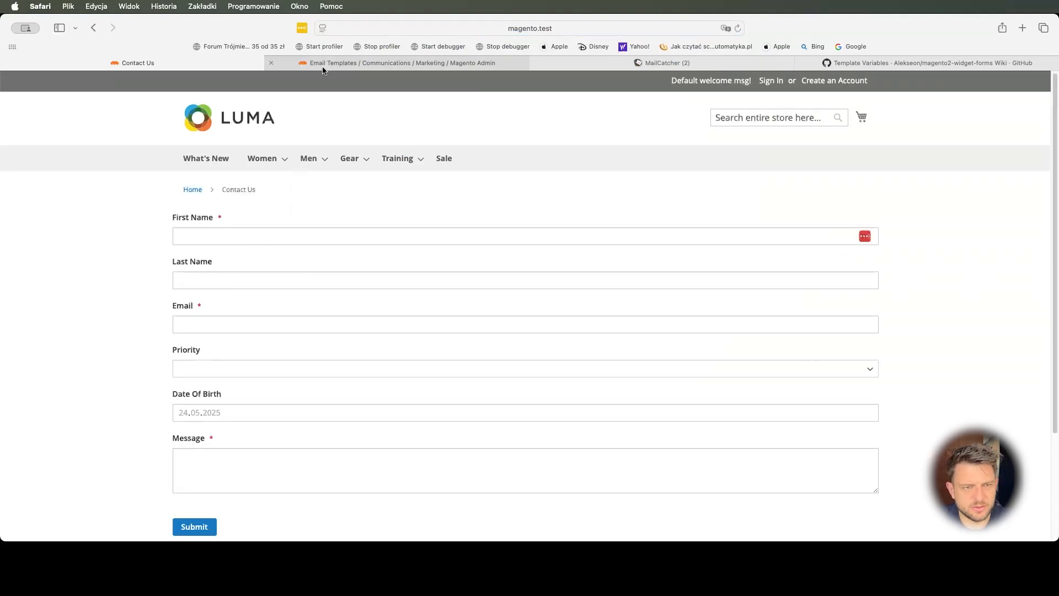
- Open the Contact Us CMS page's content in the full-screen Page Builder
left_click(397, 63)
left_click(24, 336)
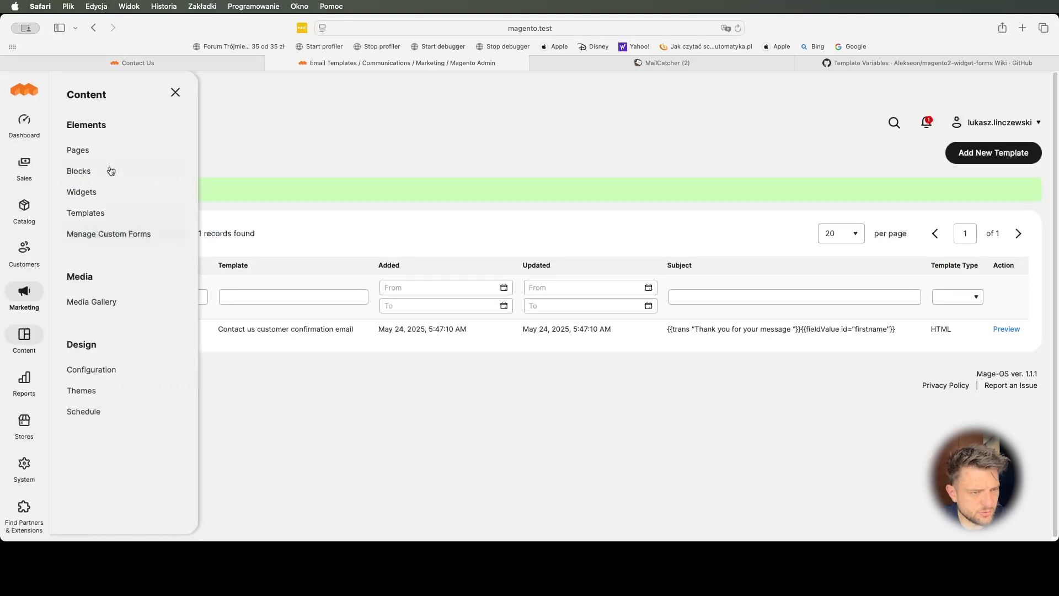
left_click(112, 150)
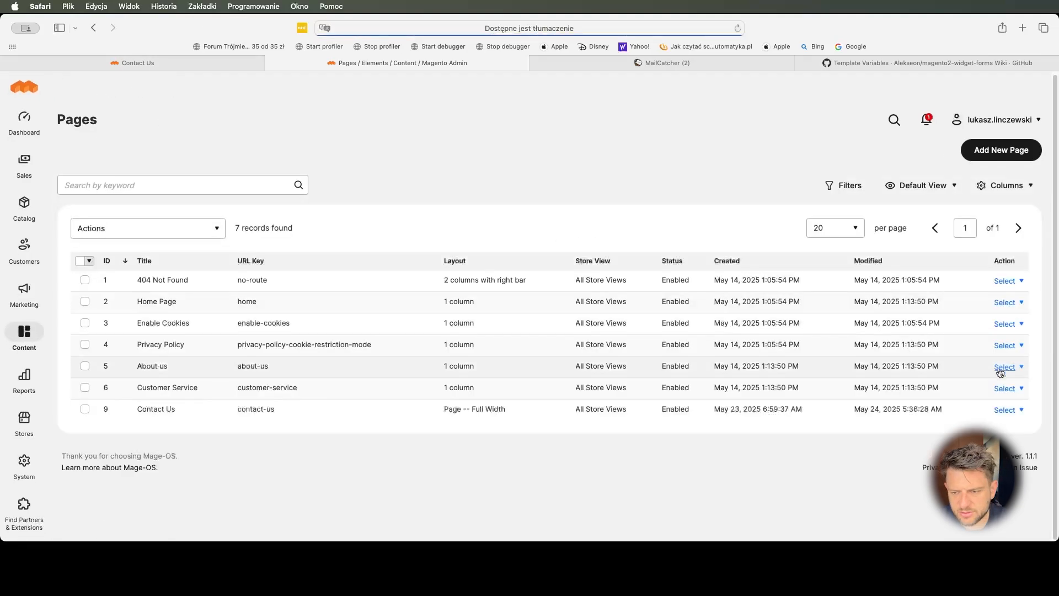
left_click(1006, 410)
left_click(1006, 427)
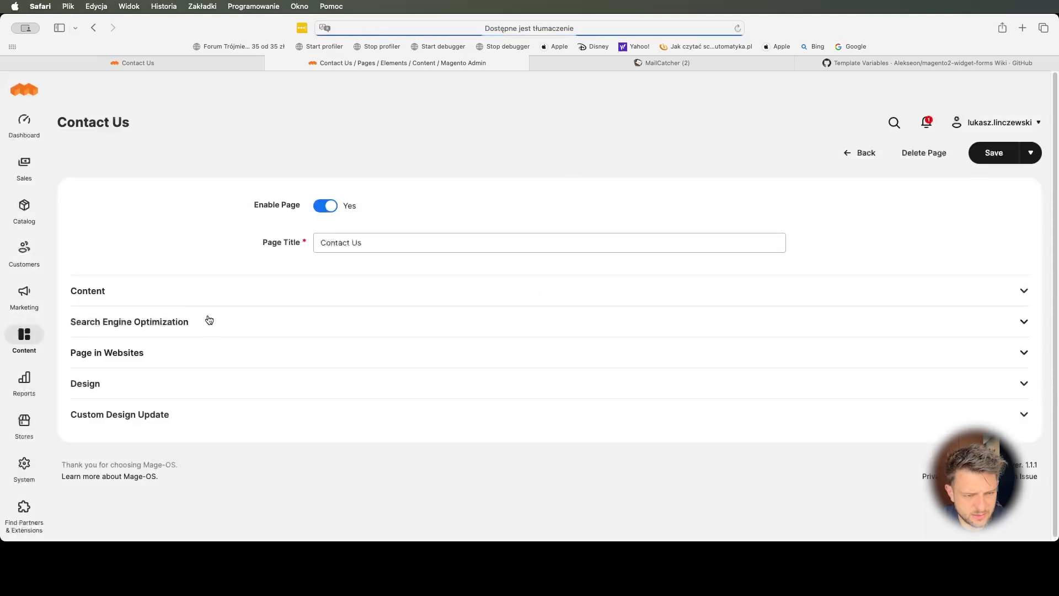
left_click(216, 297)
left_click(987, 360)
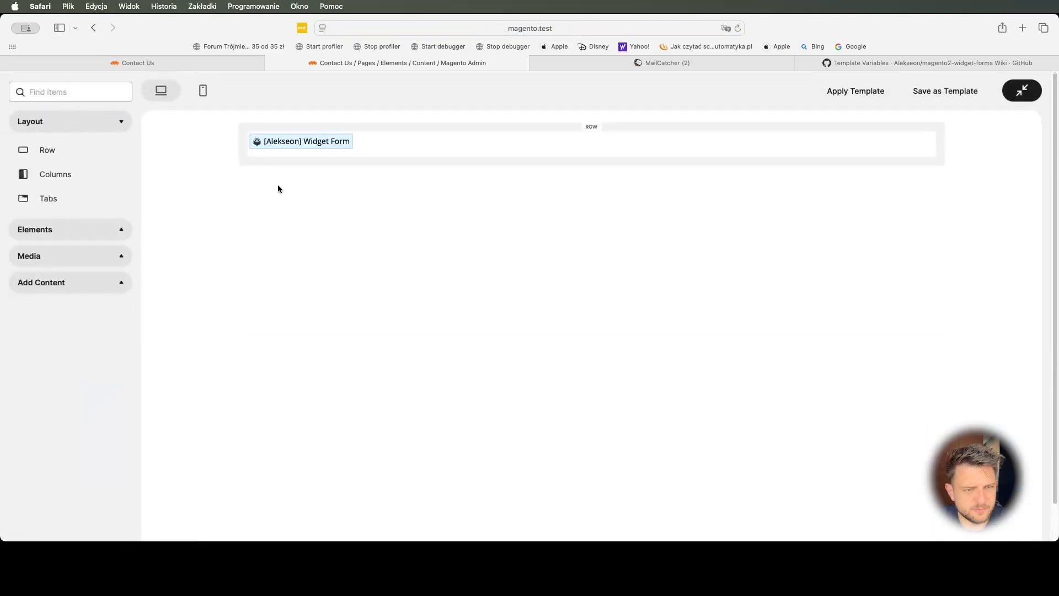
- Add a row above the Widget Form containing a centre-aligned Text element
left_click_drag(64, 154, 408, 130)
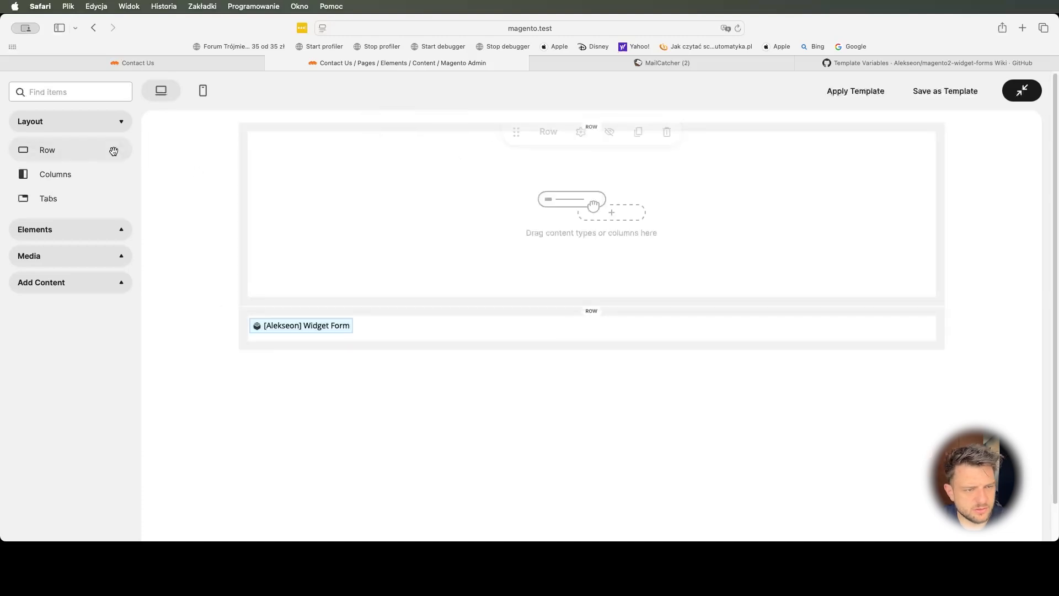
left_click(55, 237)
left_click_drag(49, 258, 549, 198)
left_click(686, 181)
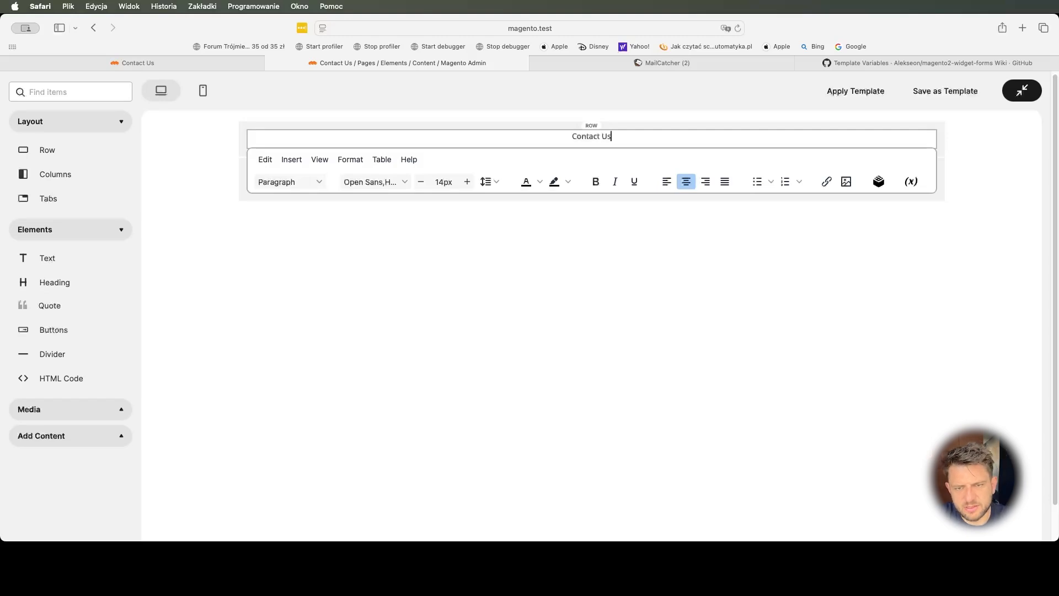
- Type 'Contact Us' and the two intro lines, ending with 'please make sure to use High priority.'
type("Contact Us")
key("Return")
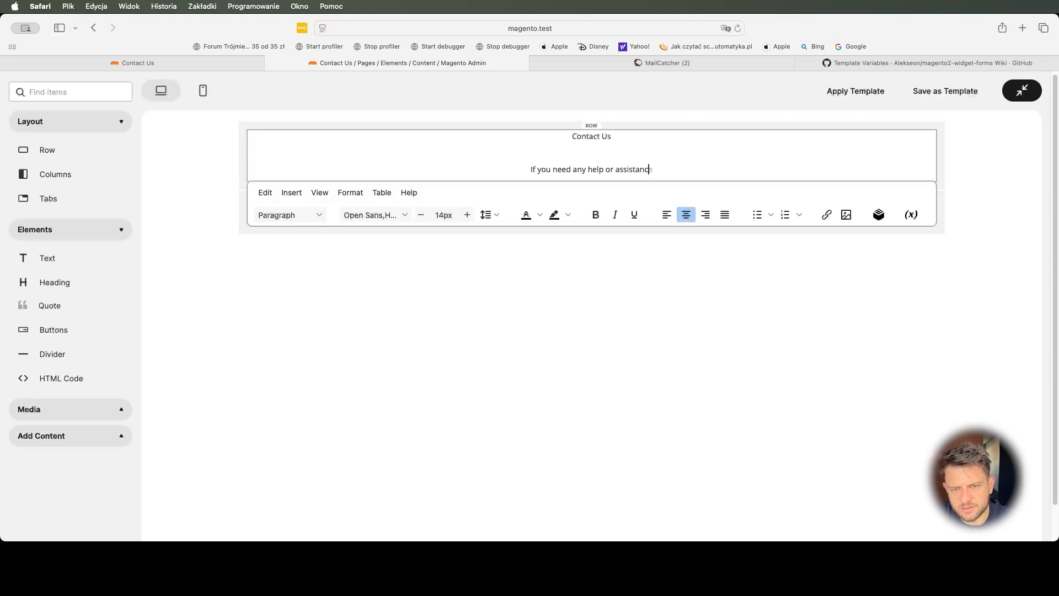
type("orm below.")
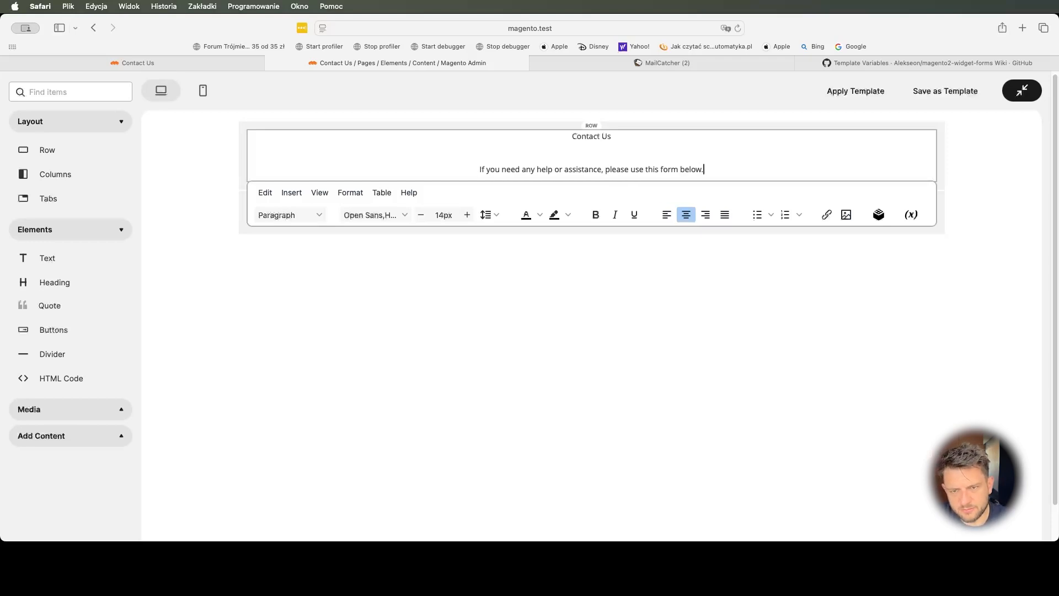
key("Return")
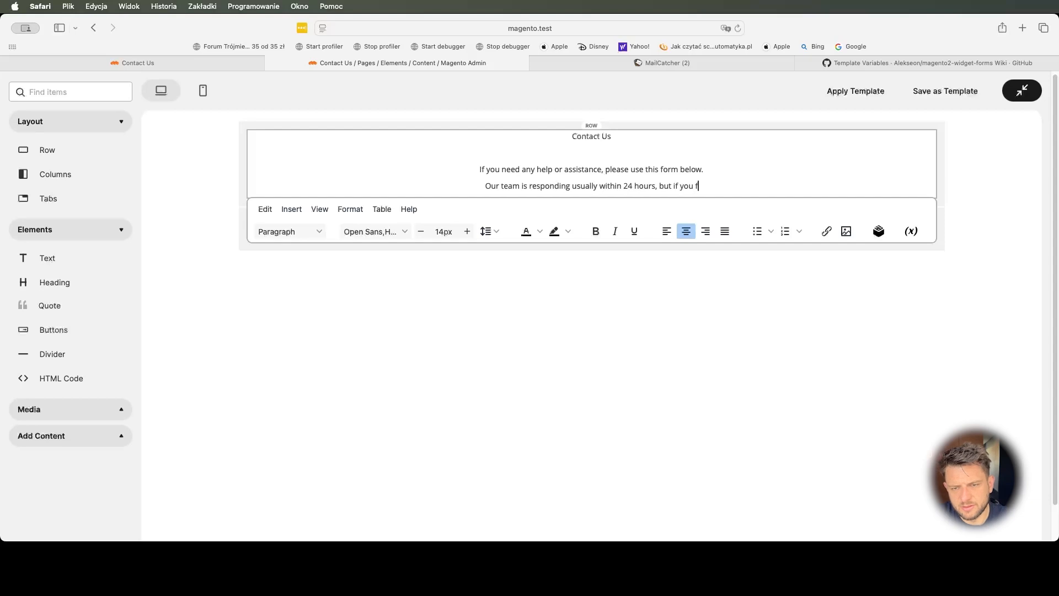
type("please make sure to use High priority.")
left_click(588, 331)
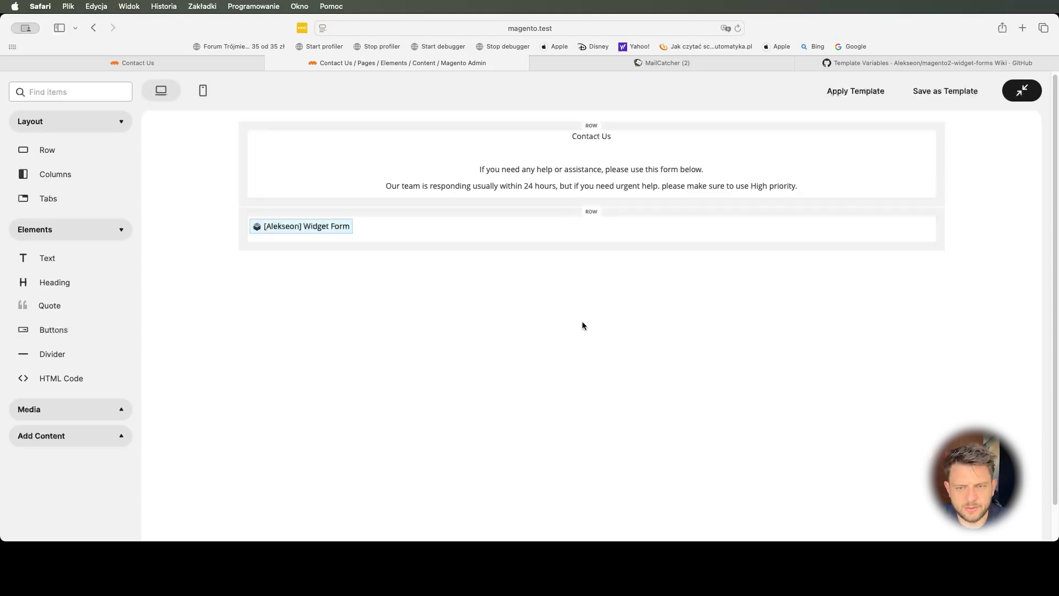
- Format the 'Contact Us' line as Heading 2
left_click(597, 168)
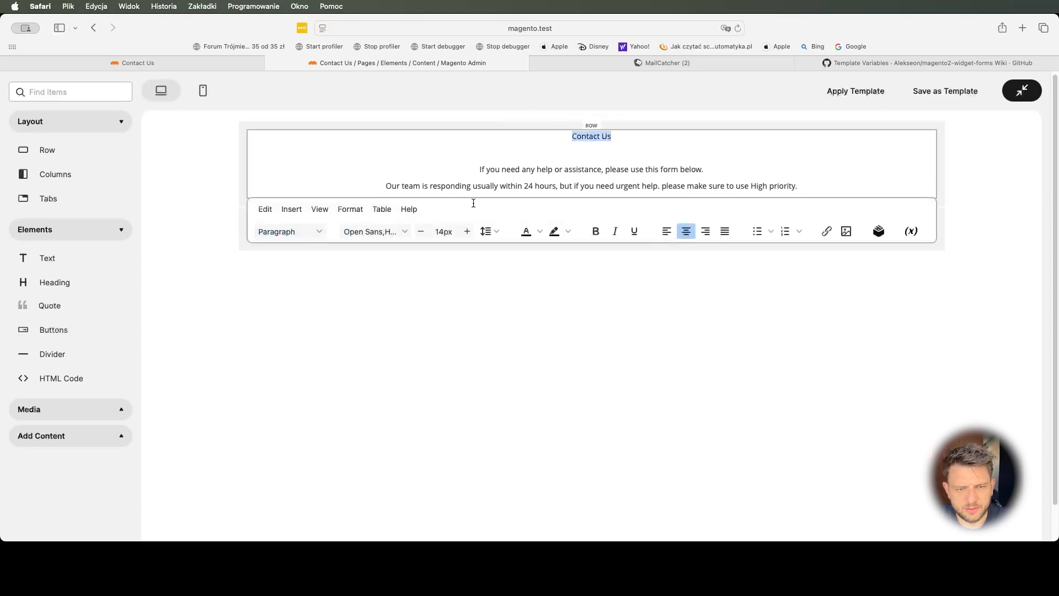
left_click(286, 232)
left_click(292, 284)
key("super+z")
left_click(298, 231)
left_click(298, 281)
left_click(487, 303)
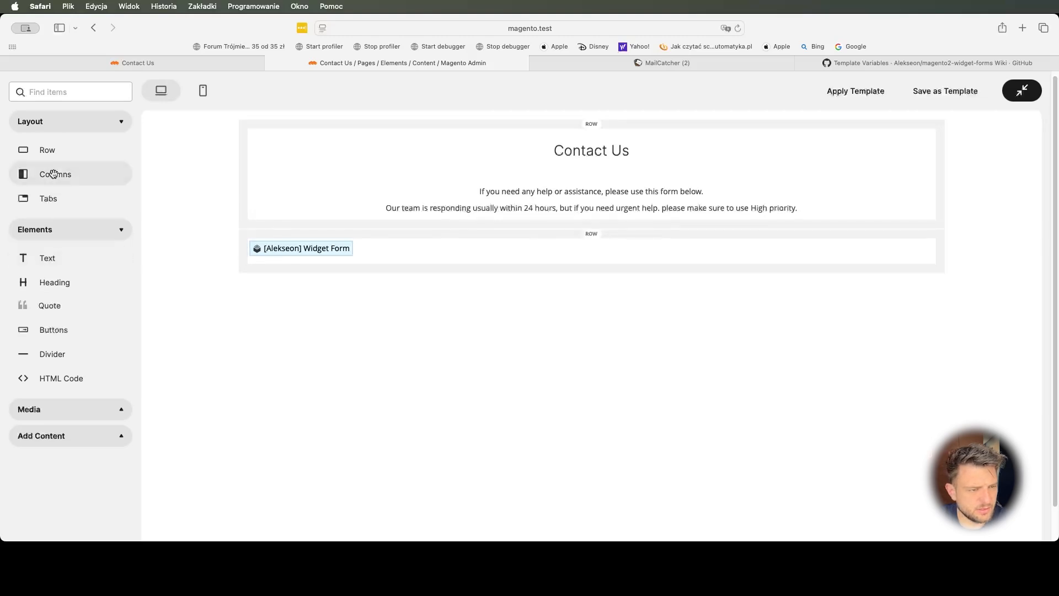
- Place the Widget Form in a middle 8/12 column between two 2/12 columns and save the page
left_click_drag(95, 175, 529, 254)
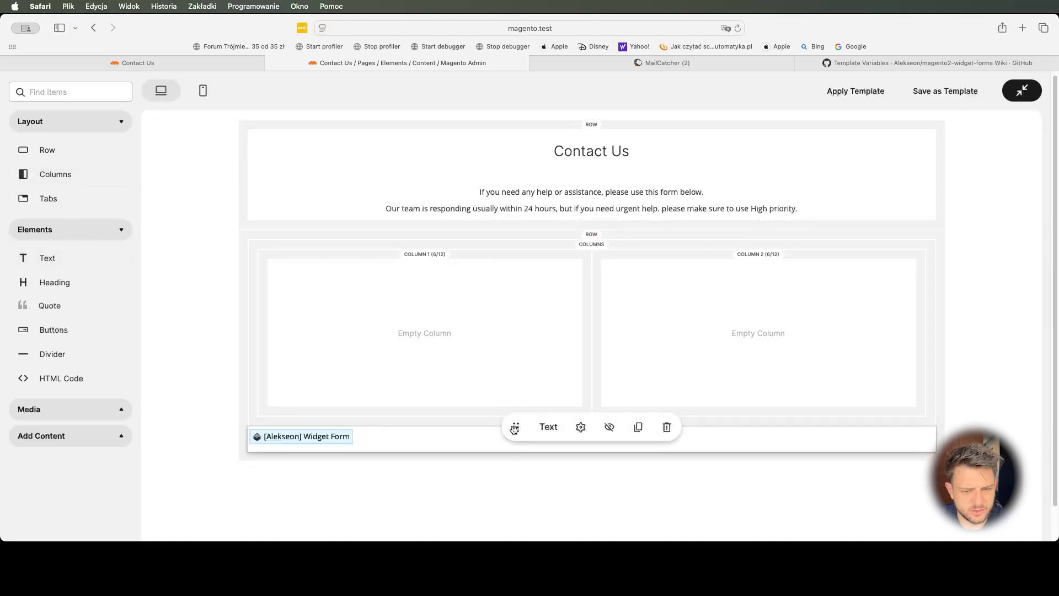
left_click_drag(516, 427, 421, 350)
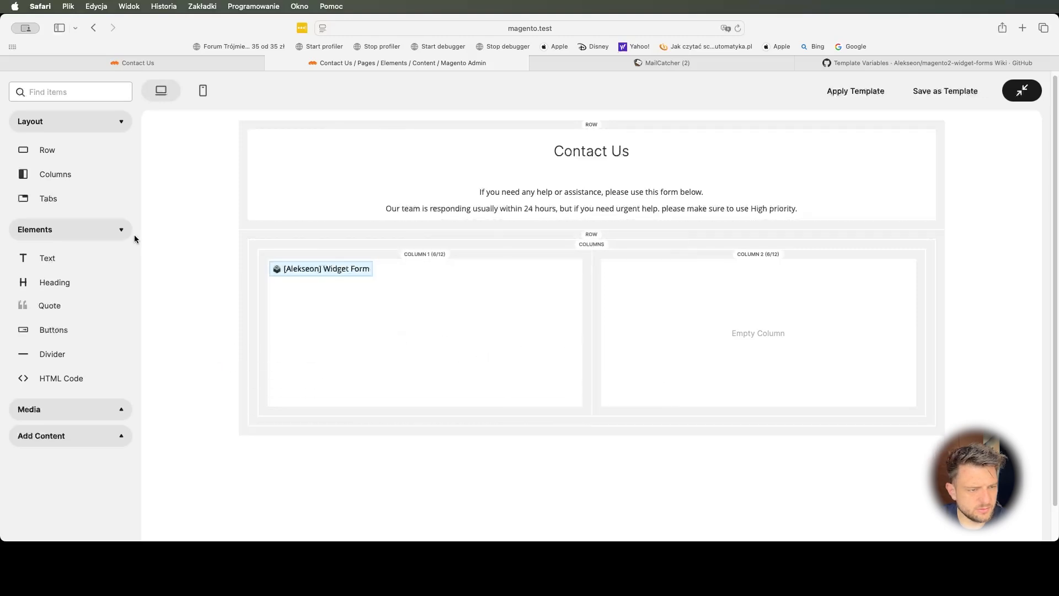
left_click_drag(63, 174, 365, 320)
left_click_drag(591, 329, 811, 327)
left_click(1022, 91)
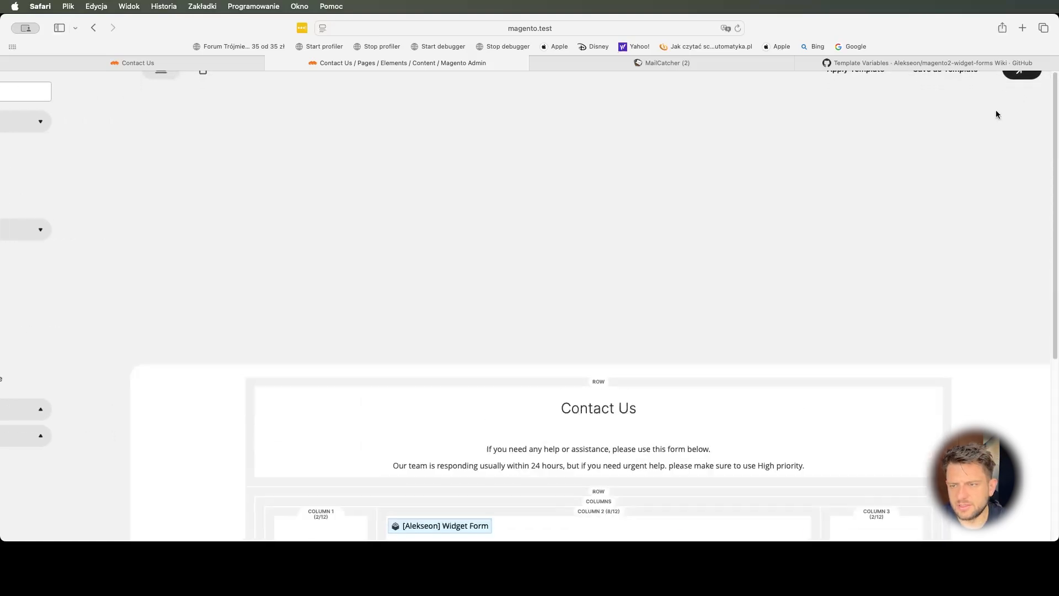
left_click(990, 150)
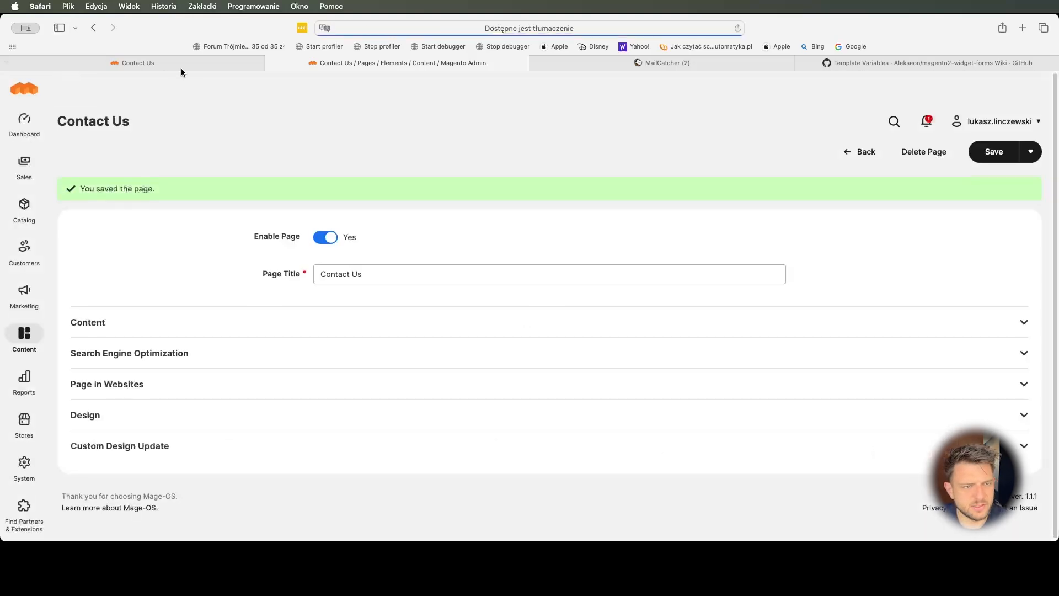
- Scroll the storefront Contact Us page to review the heading, intro text, centred form and footer
left_click(163, 65)
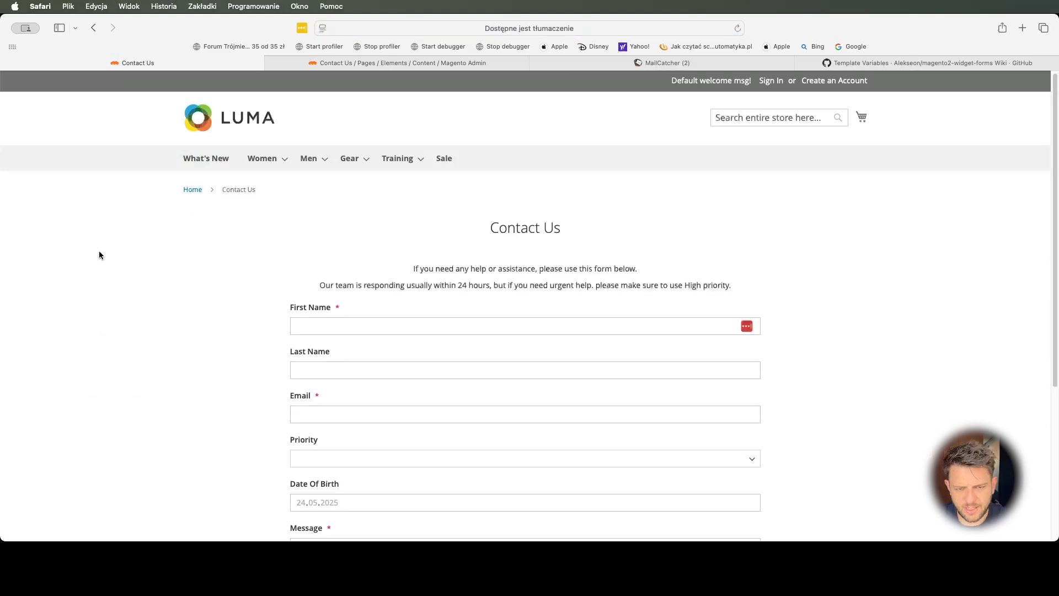
scroll(397, 274, "down", 5)
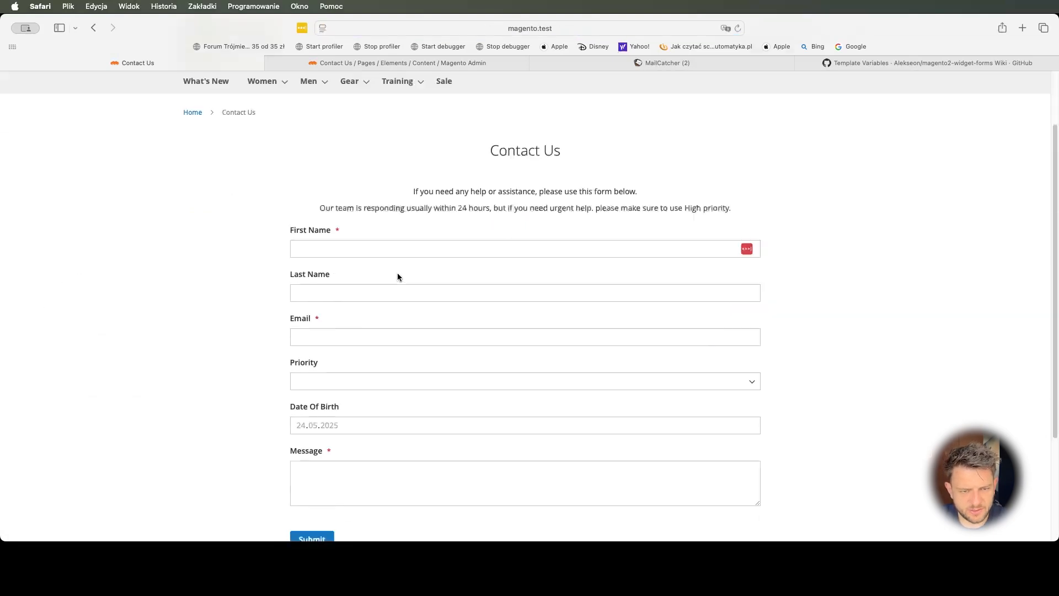
scroll(246, 308, "up", 5)
scroll(802, 209, "down", 2)
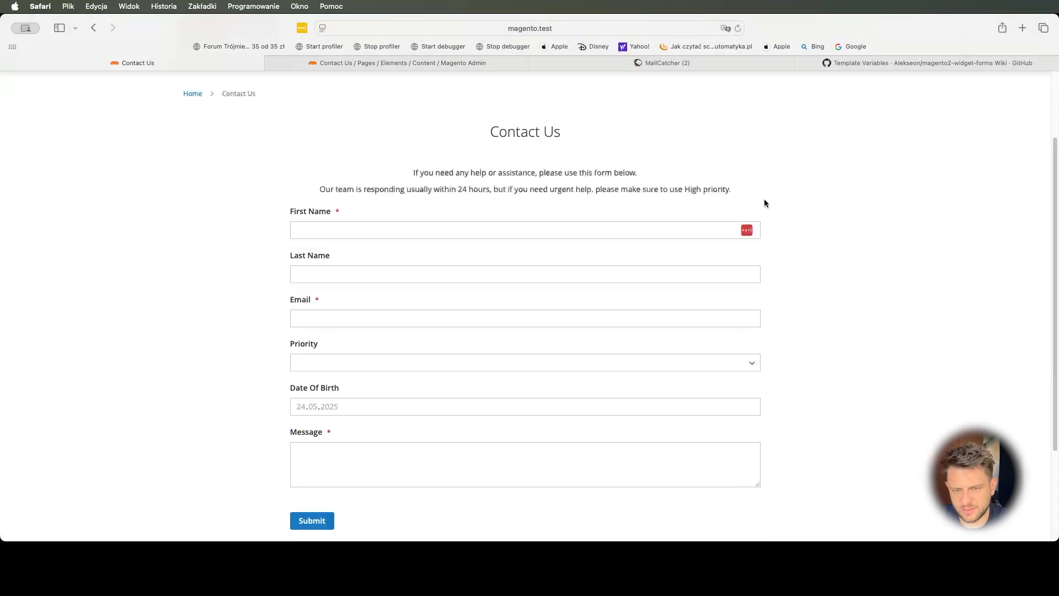
scroll(270, 268, "down", 1)
scroll(267, 267, "up", 3)
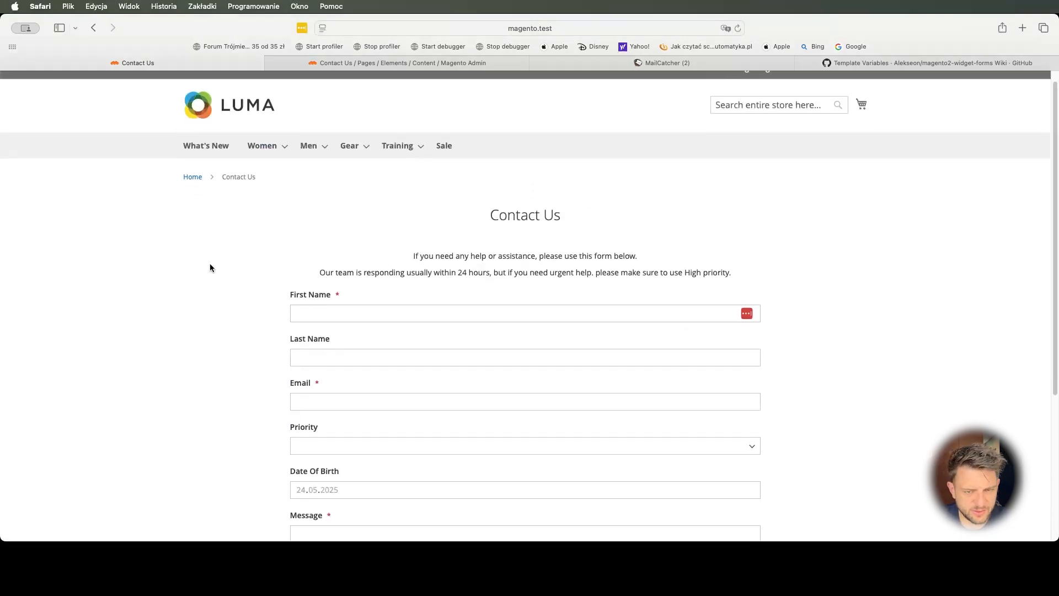
scroll(234, 252, "down", 4)
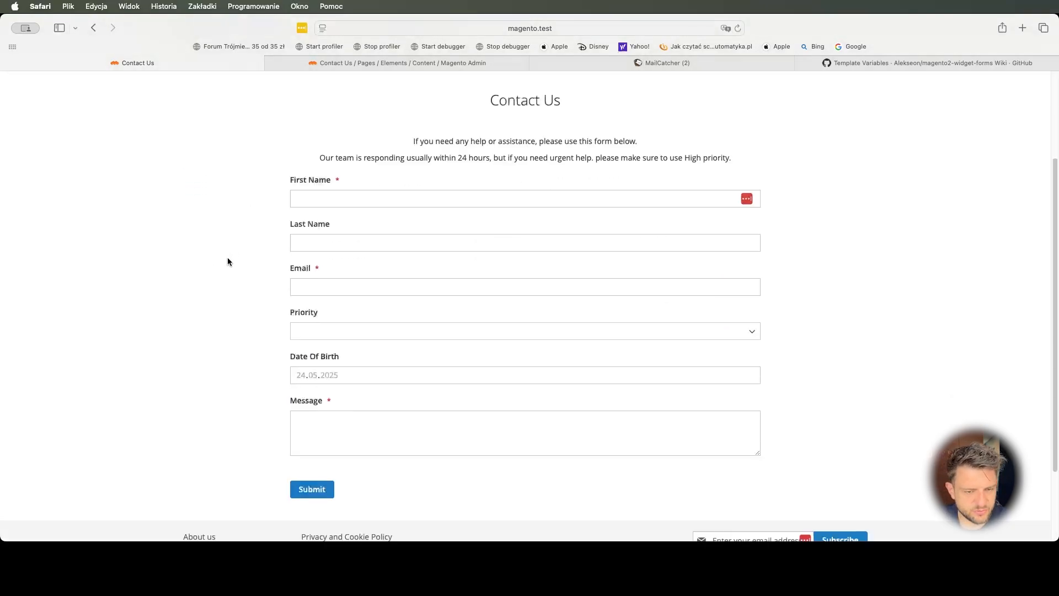
scroll(207, 270, "up", 4)
scroll(193, 281, "down", 2)
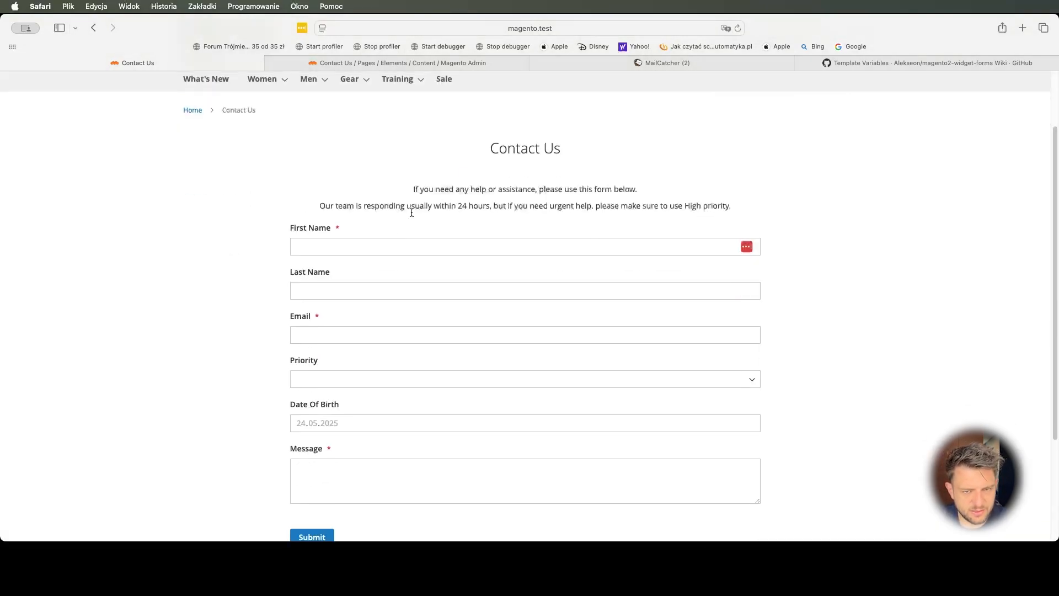
scroll(210, 261, "up", 2)
scroll(243, 350, "down", 5)
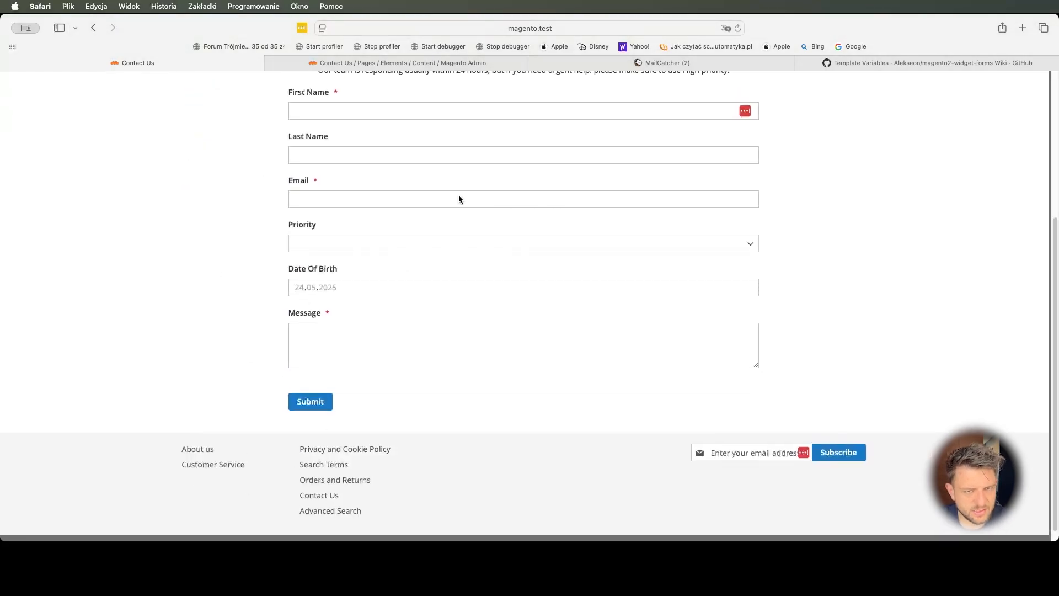
left_click(359, 59)
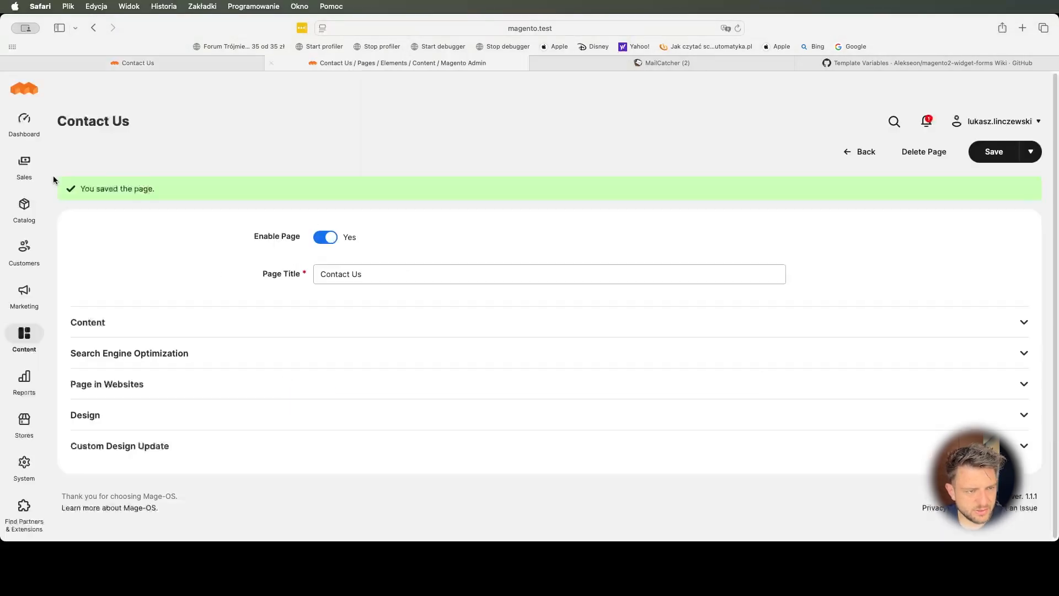
- Open the Footer Links Block's HTML Code editor and compare its links with the storefront footer
left_click(26, 308)
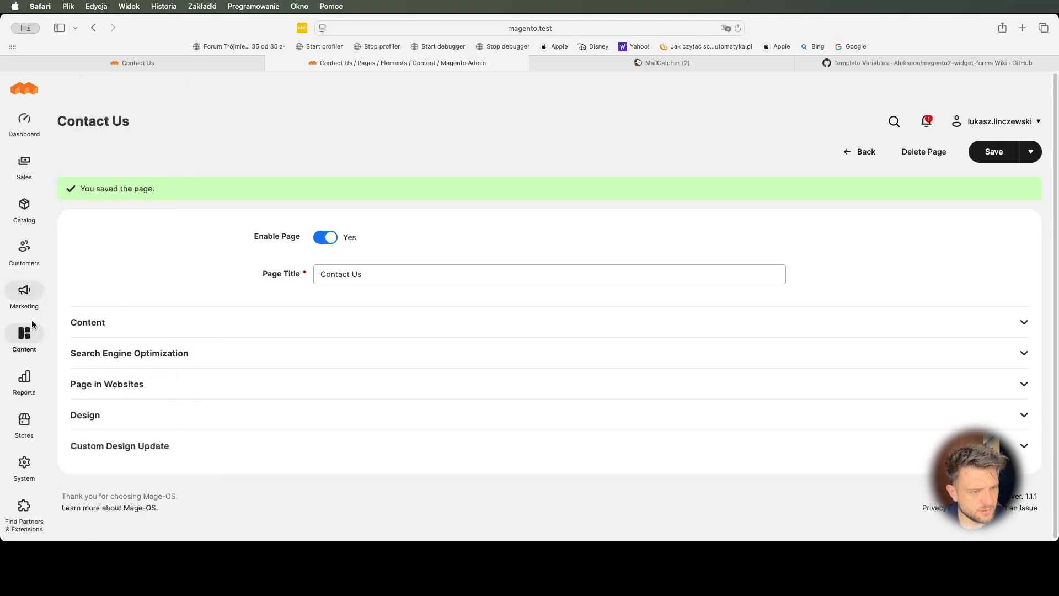
left_click(25, 334)
left_click(118, 168)
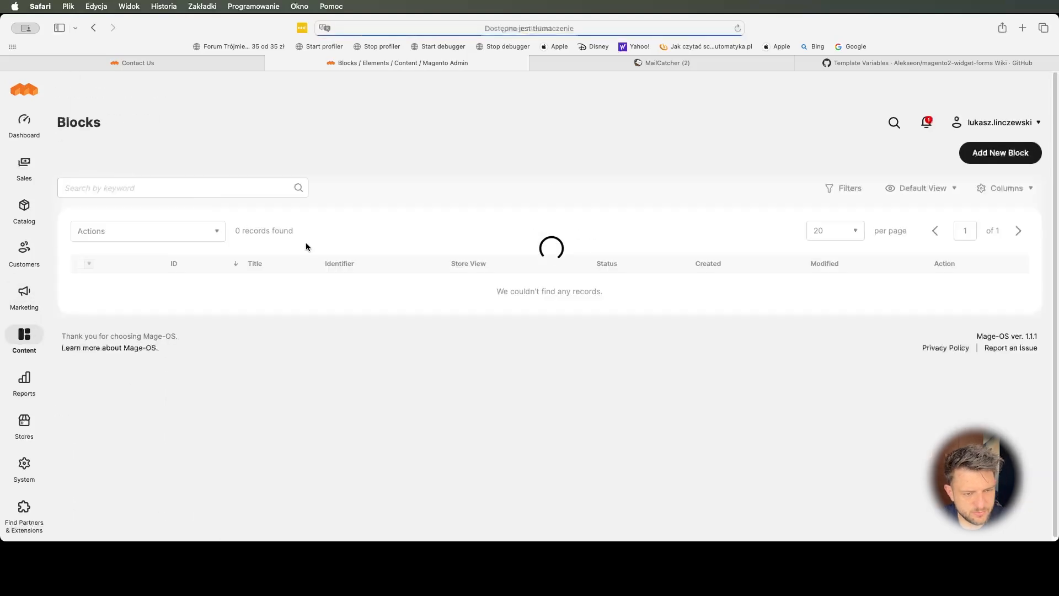
left_click(1006, 284)
left_click(985, 304)
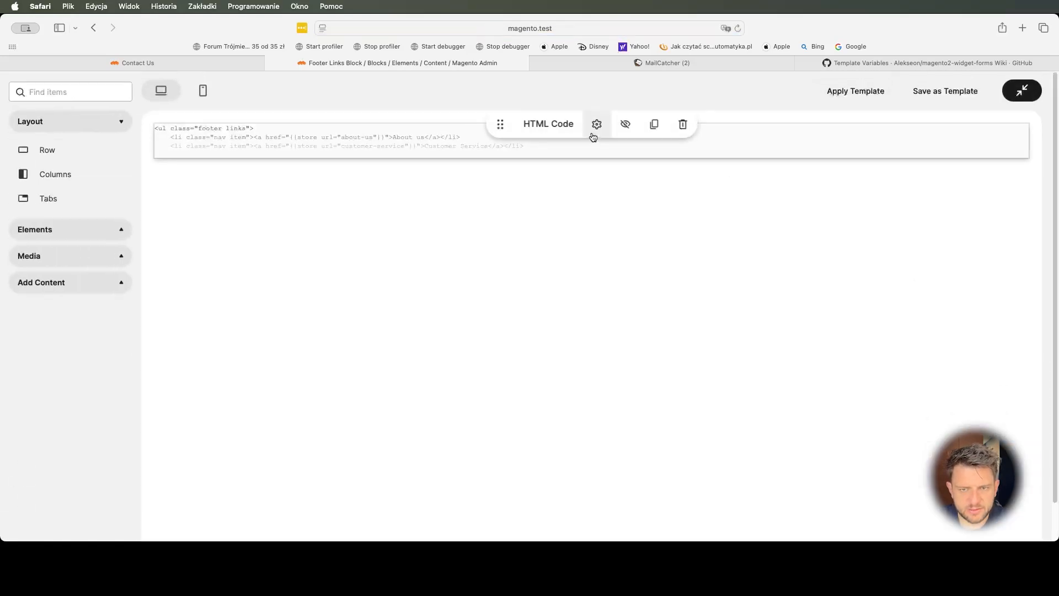
left_click(592, 125)
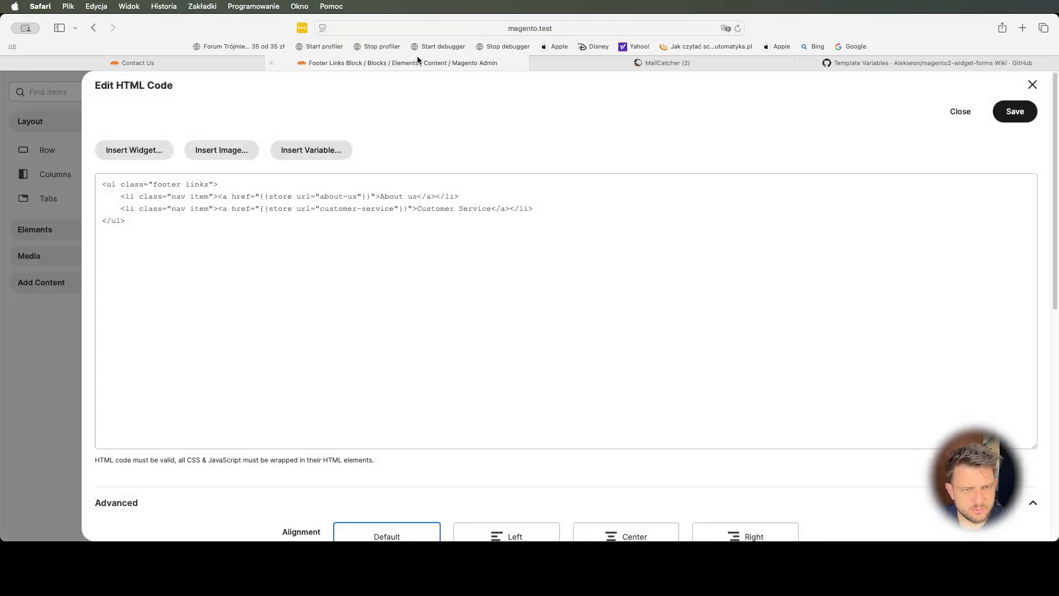
left_click(190, 64)
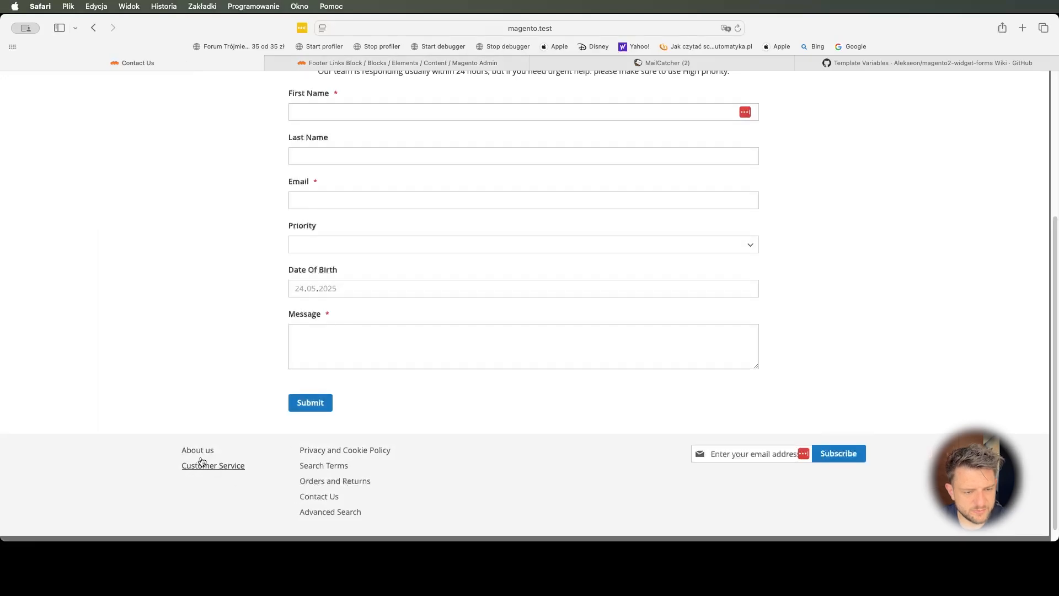
left_click(422, 65)
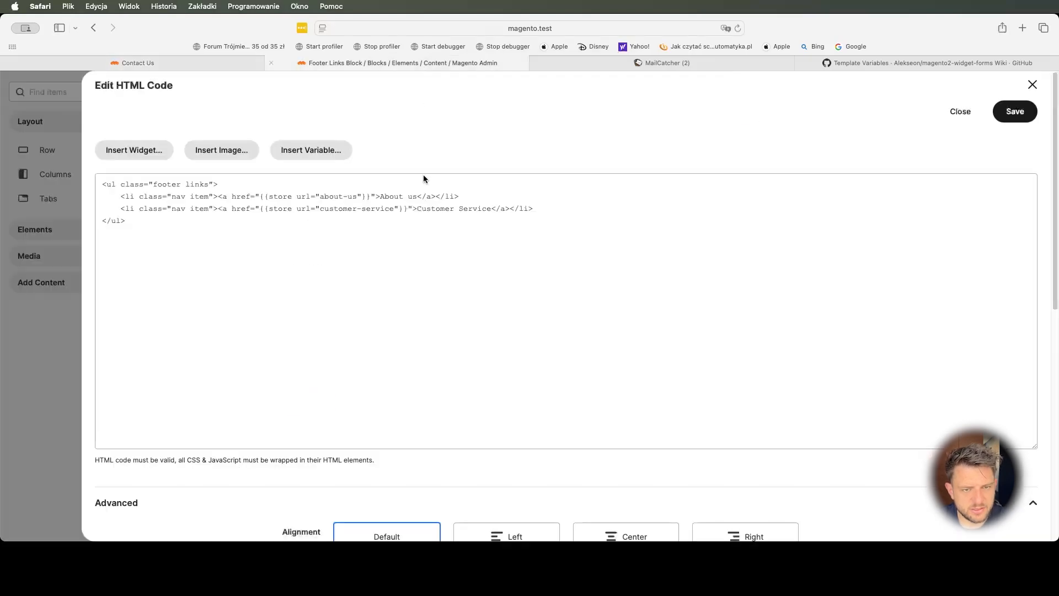
- Duplicate the Customer Service link line and turn it into a 'Contact Us' link to contact-us
left_click_drag(549, 207, 548, 199)
key("super+c")
left_click(553, 208)
key("super+v")
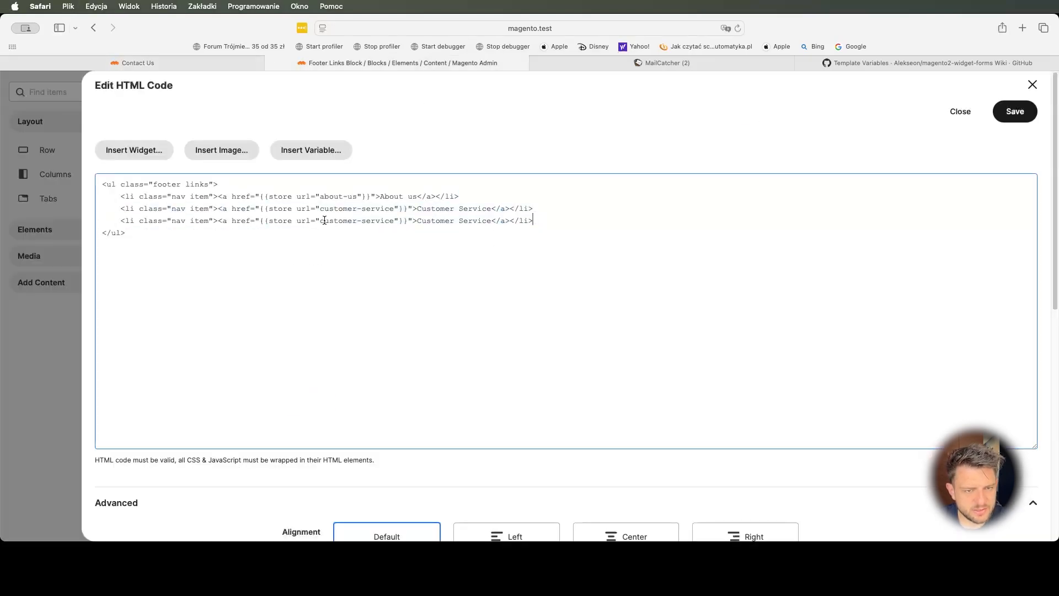
left_click_drag(340, 221, 391, 221)
type("contzc")
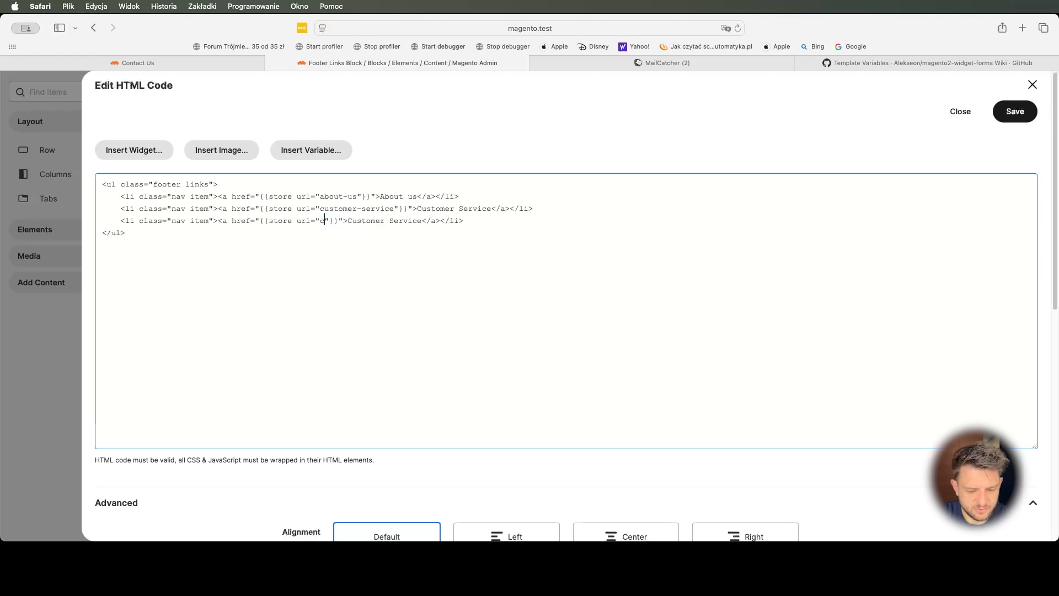
key("BackSpace")
key("BackSpace")
type("act-us\"}}\">C")
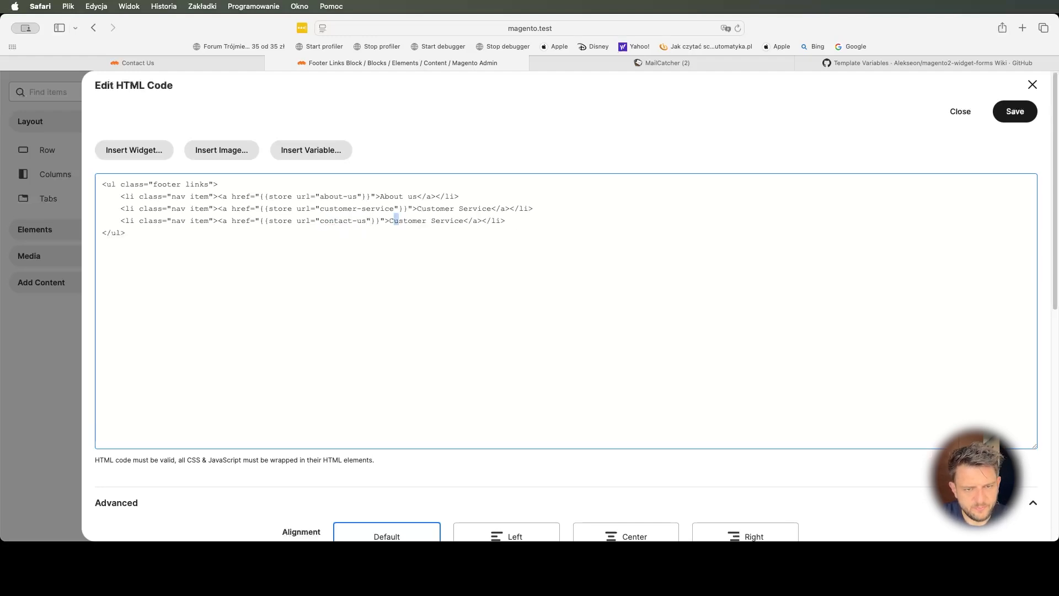
type("ontact U")
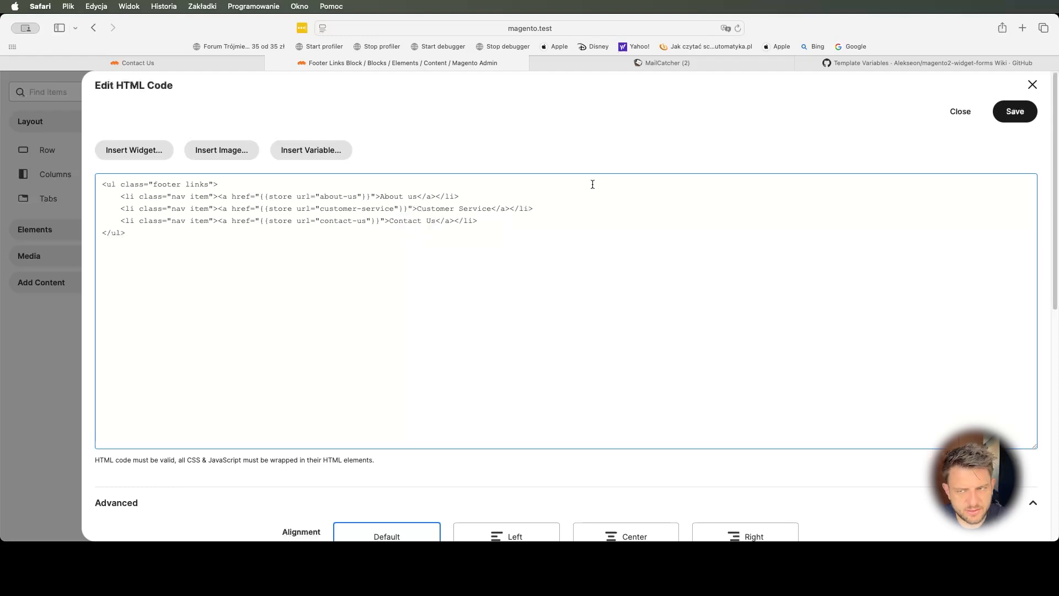
- Save the HTML code and the Footer Links Block
left_click(1013, 113)
left_click(1019, 91)
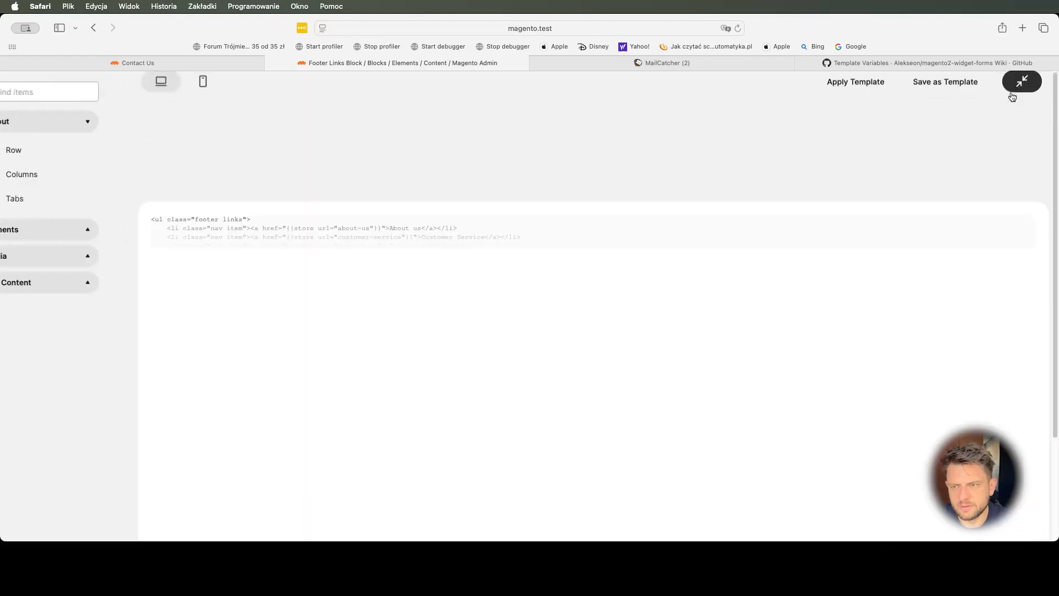
left_click(993, 153)
- Reload the storefront and repeatedly test that the footer's Contact Us link opens the custom form
left_click(169, 64)
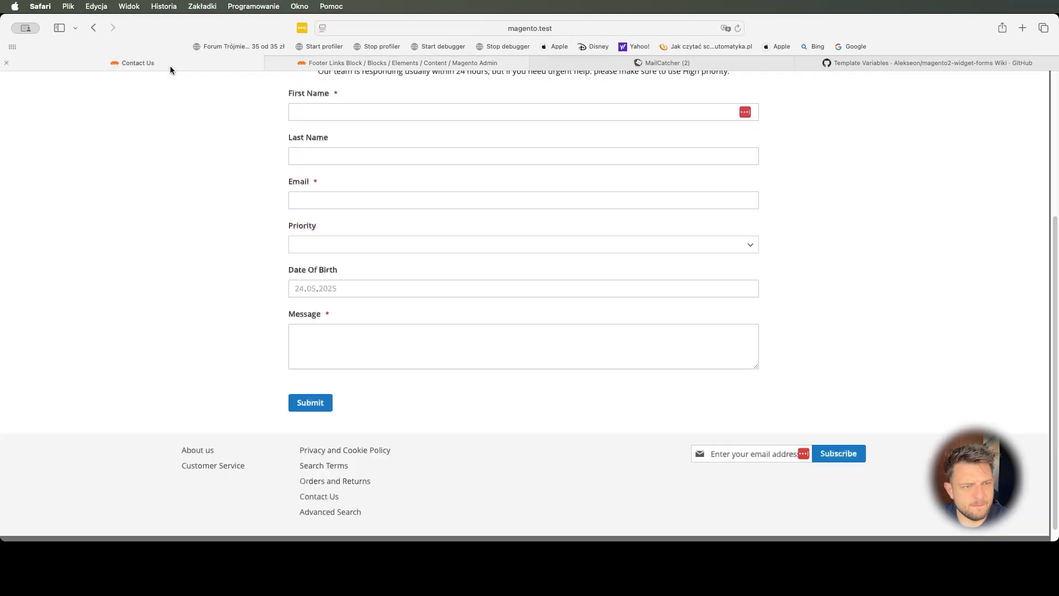
key("super+r")
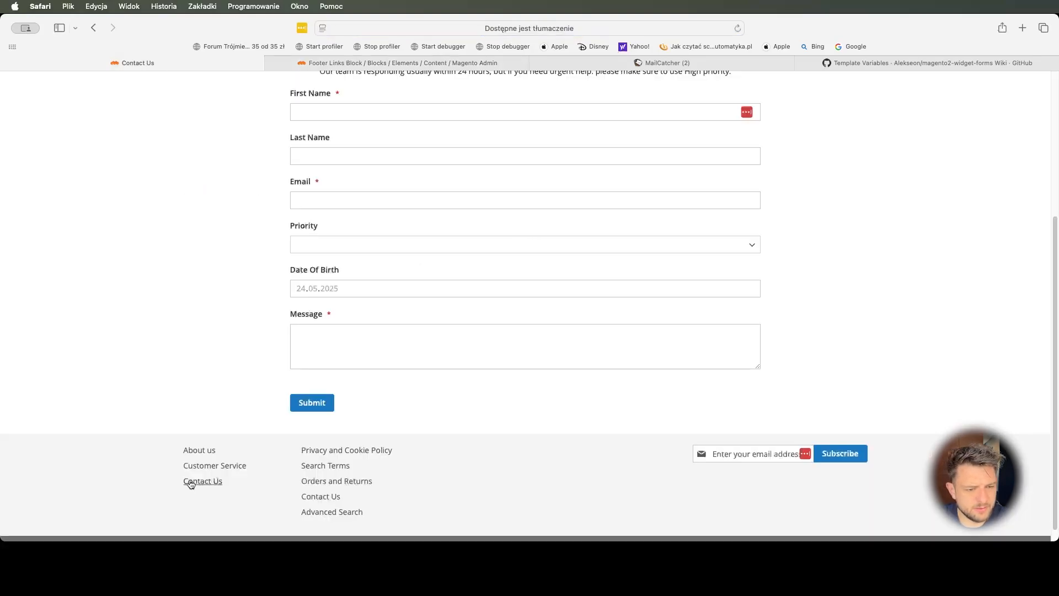
left_click(188, 482)
left_click(220, 120)
scroll(205, 396, "down", 20)
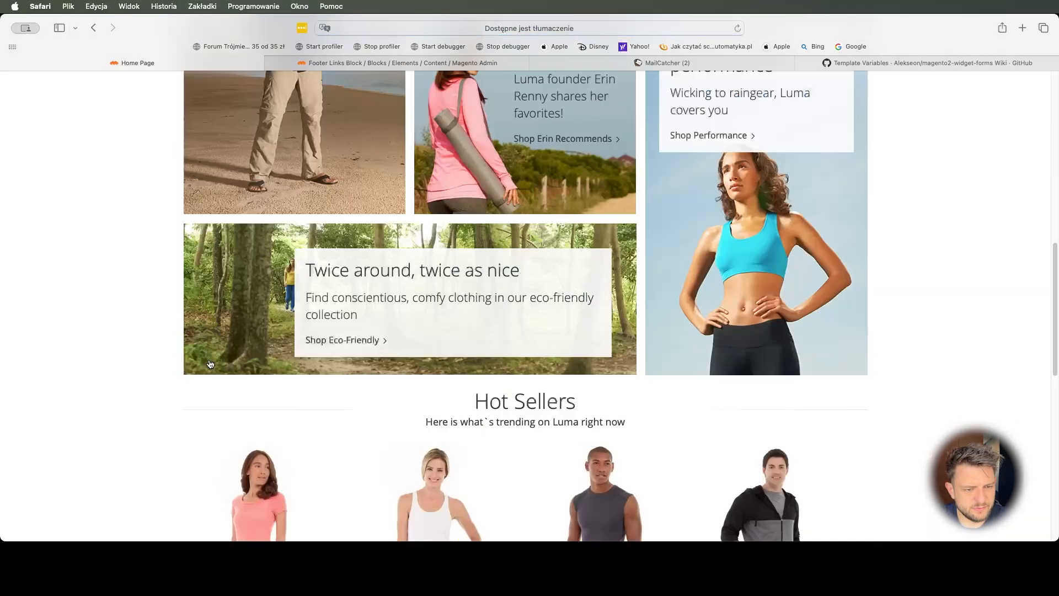
left_click(205, 467)
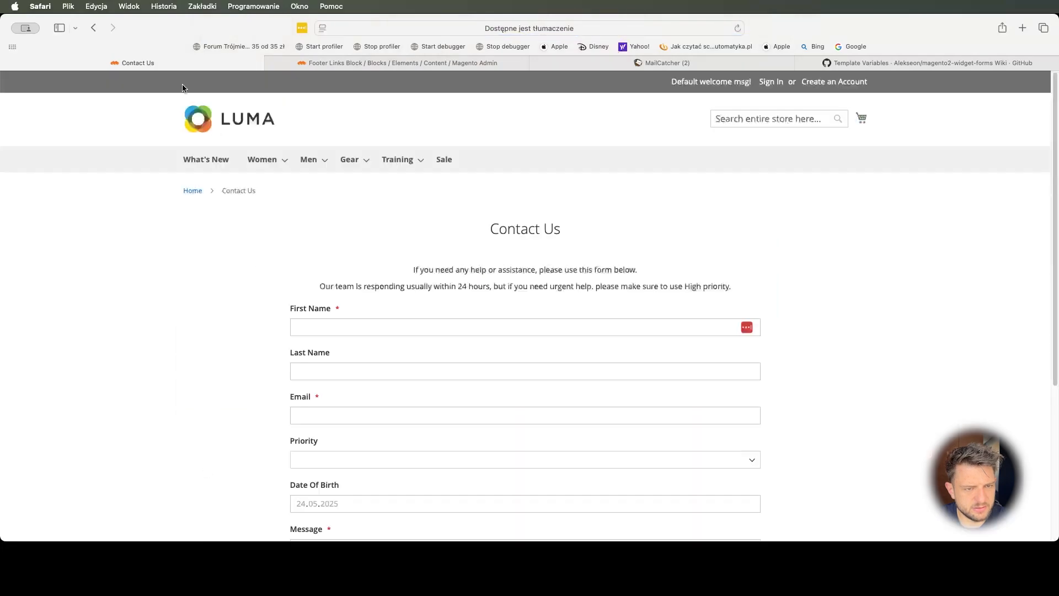
left_click(198, 122)
scroll(82, 287, "down", 20)
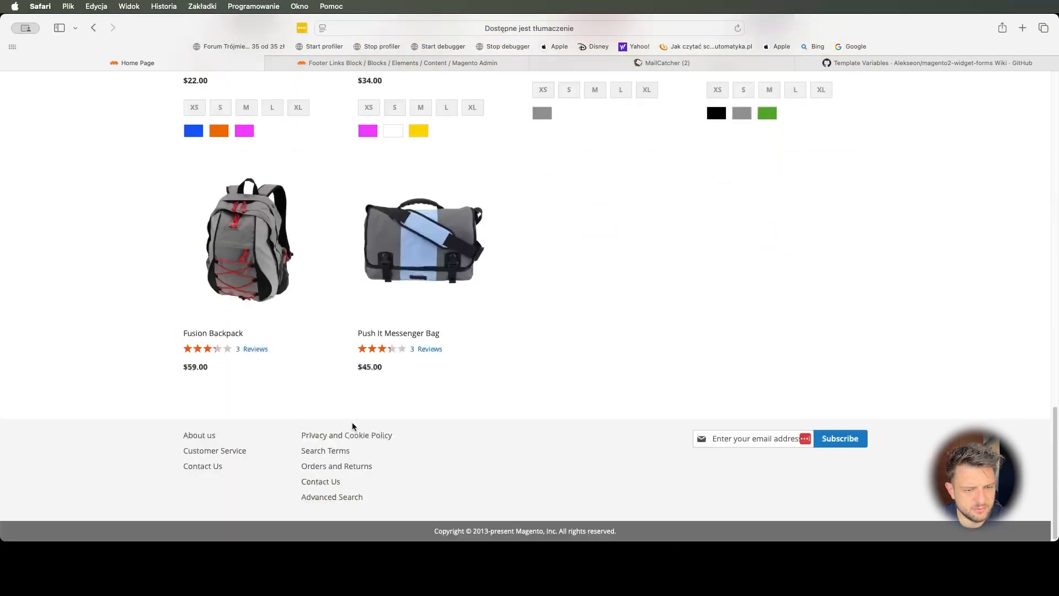
left_click(334, 483)
scroll(270, 395, "down", 3)
scroll(270, 395, "up", 3)
left_click(219, 135)
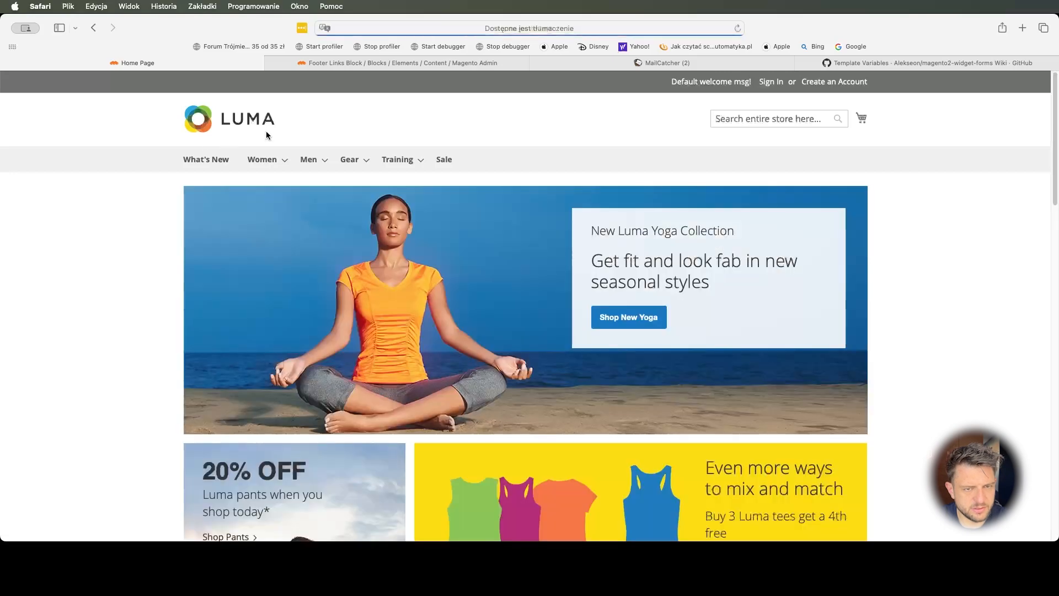
left_click(420, 68)
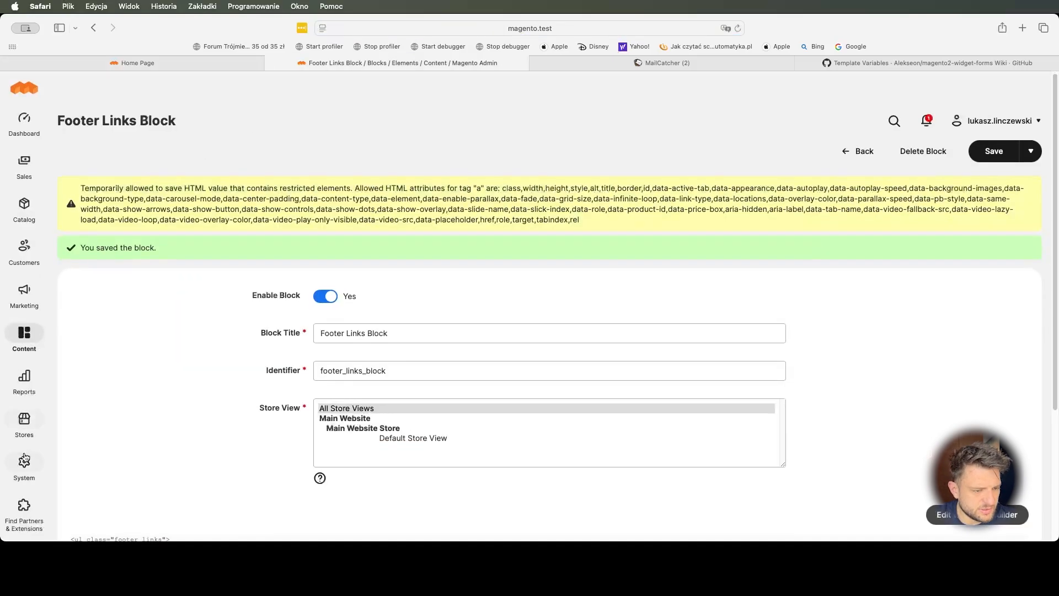
- Go to the Contacts section under Stores > Configuration > General
left_click(25, 466)
left_click(25, 424)
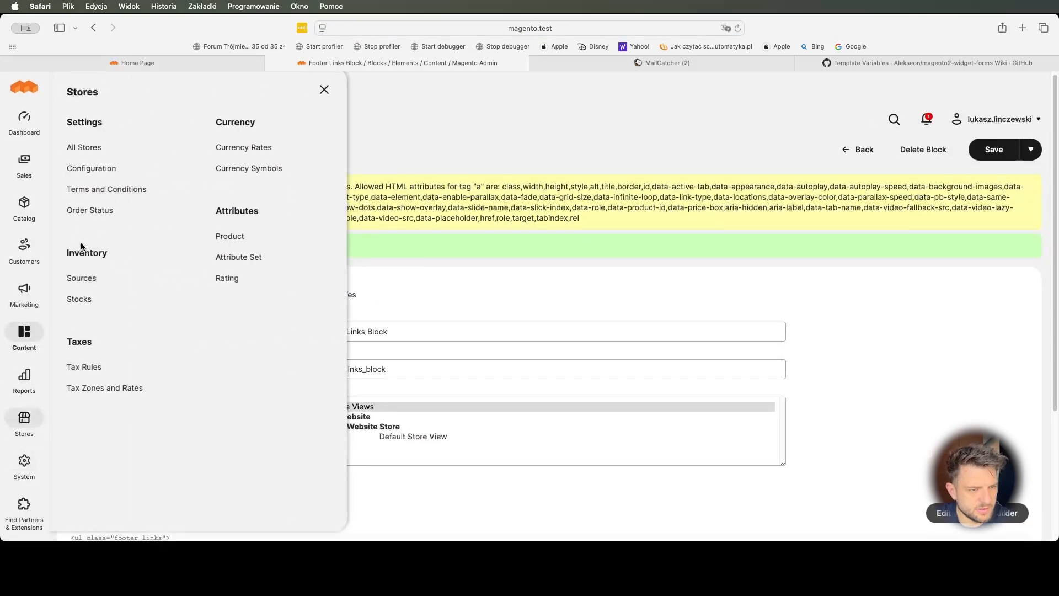
left_click(95, 169)
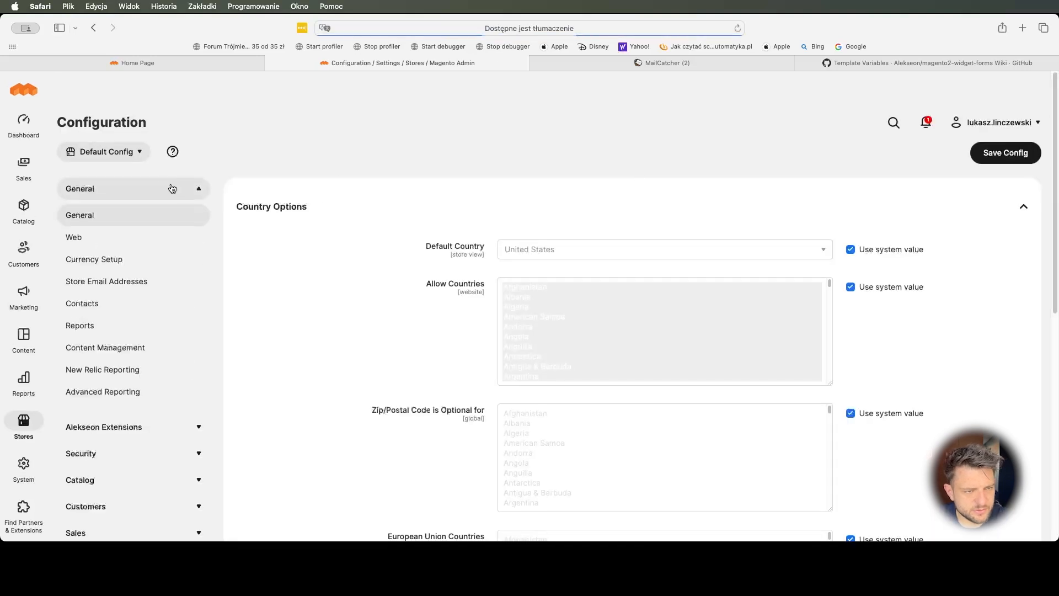
left_click(113, 305)
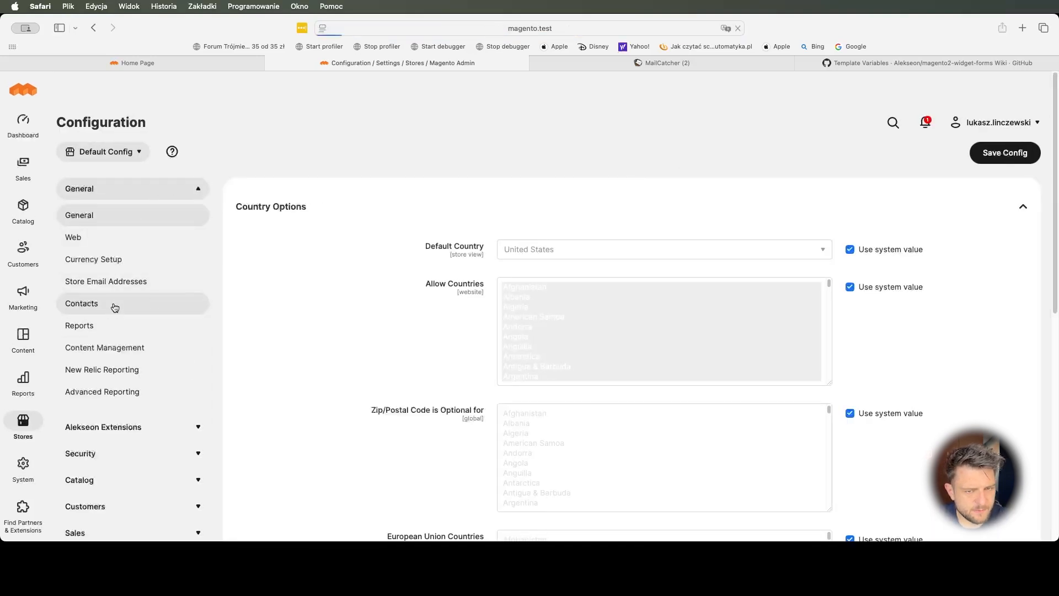
- Override the system value, set Enable Contact Us to No, and save the configuration
left_click(851, 250)
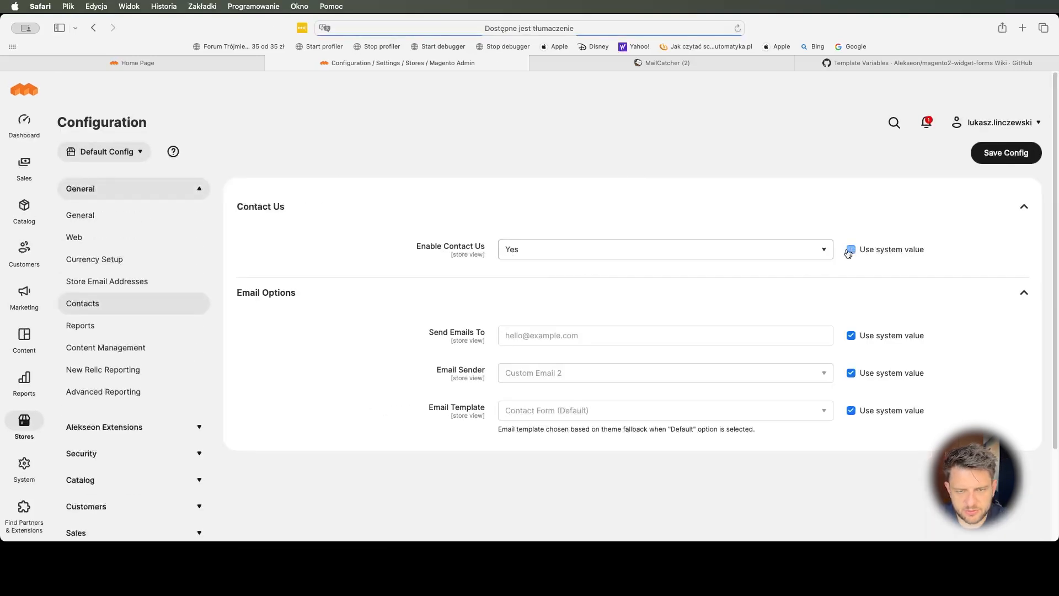
left_click(720, 254)
left_click(590, 258)
left_click(1012, 159)
left_click(160, 64)
left_click(331, 62)
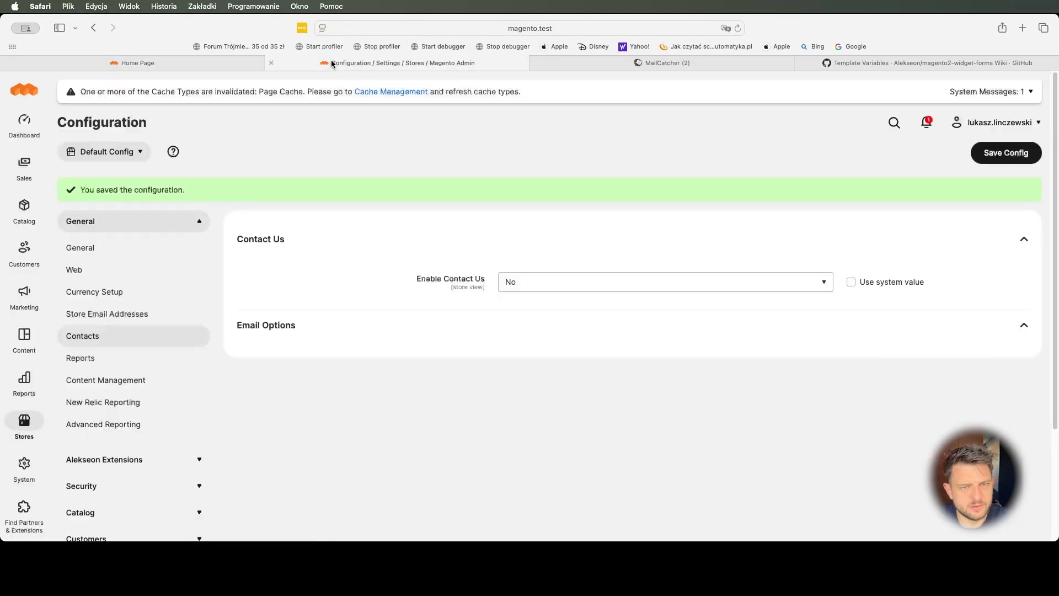
left_click(31, 459)
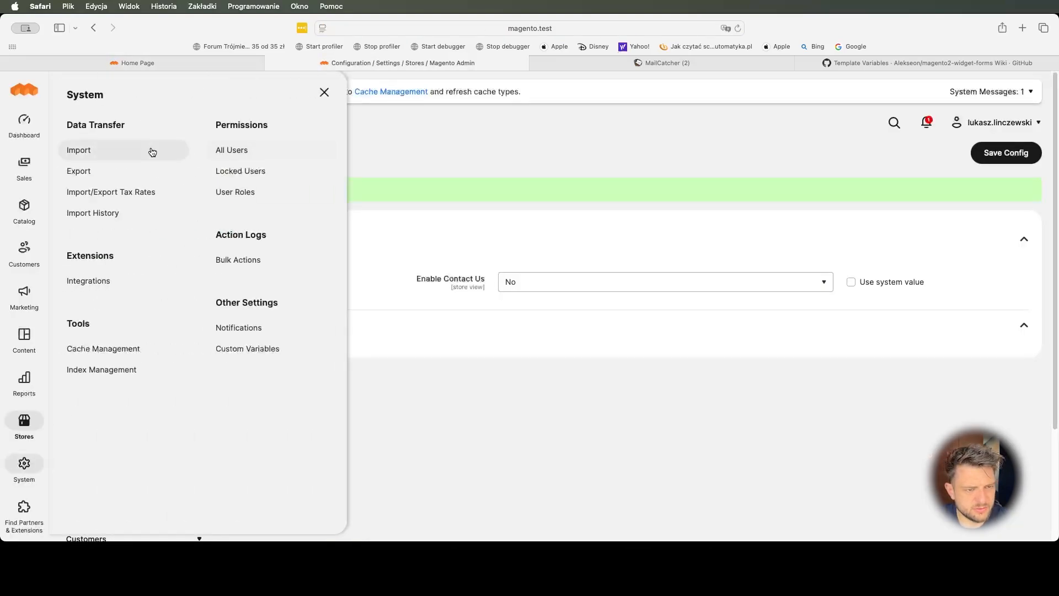
- Open Cache Management, then follow the Contact Us link in the storefront footer
left_click(104, 348)
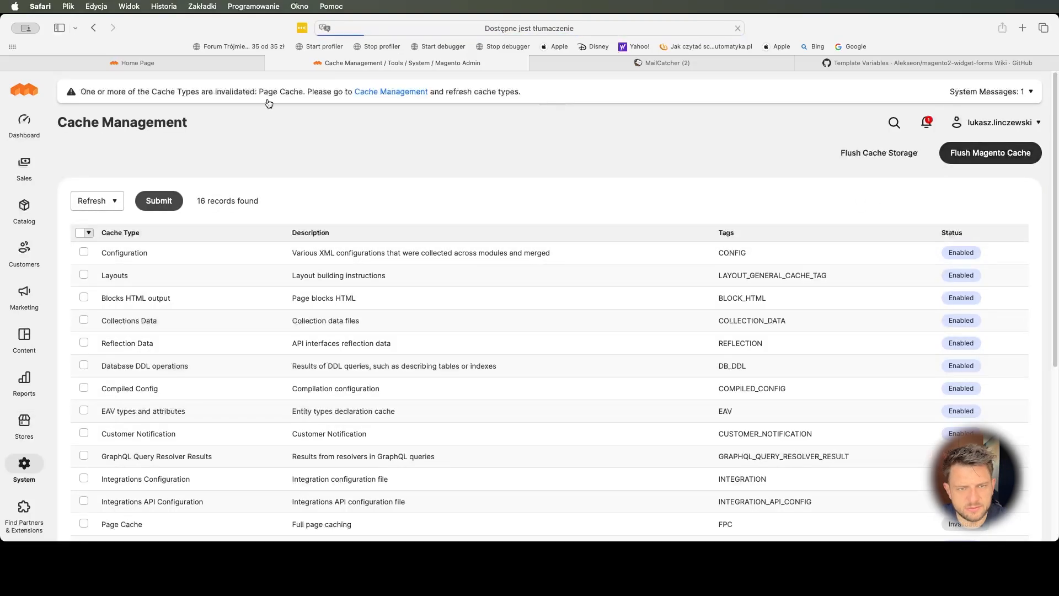
left_click(150, 59)
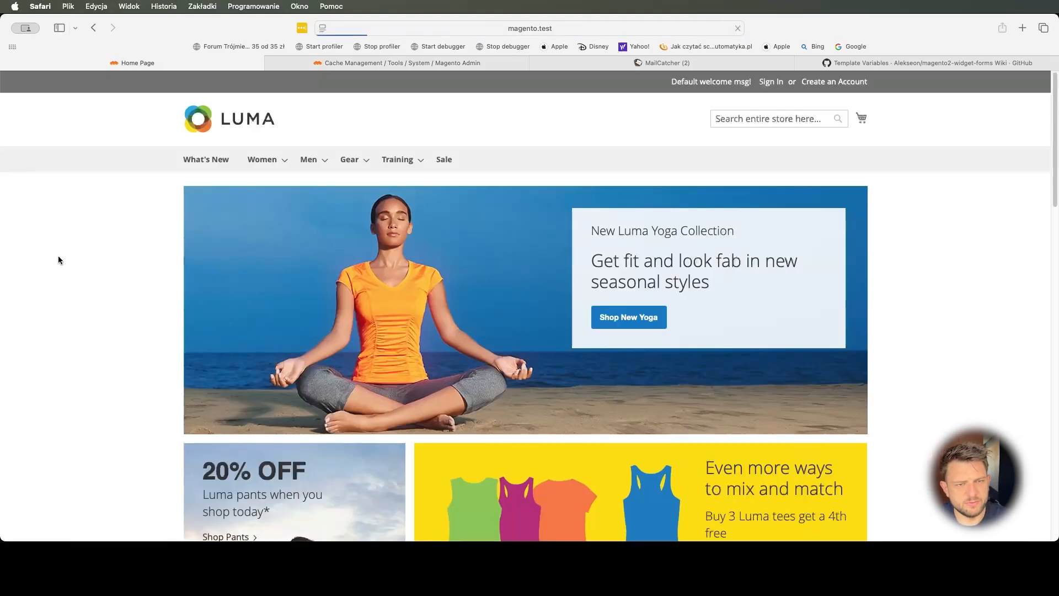
scroll(58, 260, "down", 20)
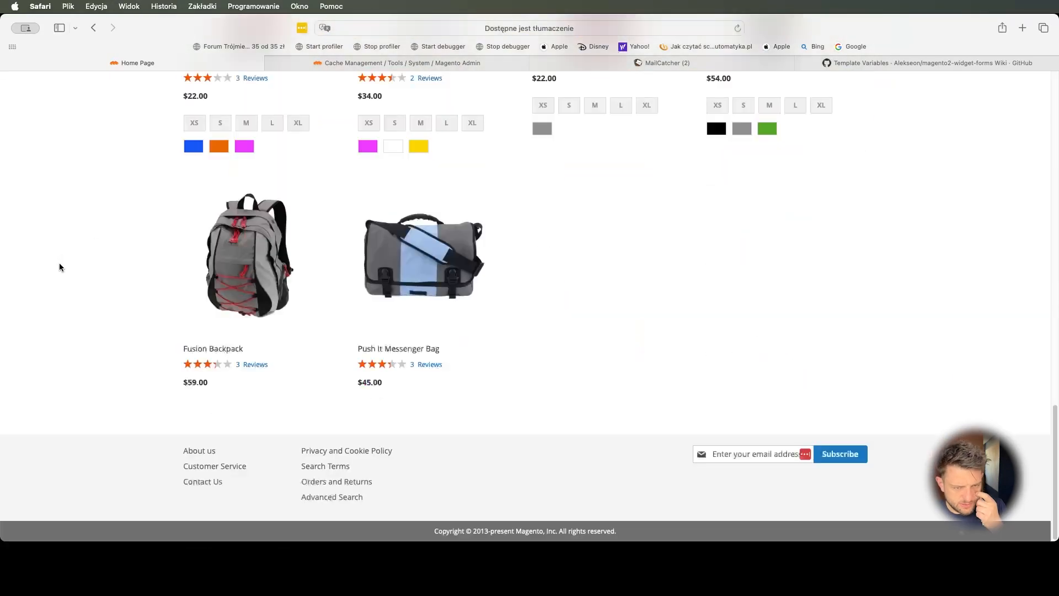
left_click(207, 486)
- Scroll through the custom Contact Us page to review its intro text and form fields
scroll(525, 273, "down", 5)
scroll(526, 274, "up", 5)
scroll(525, 277, "down", 5)
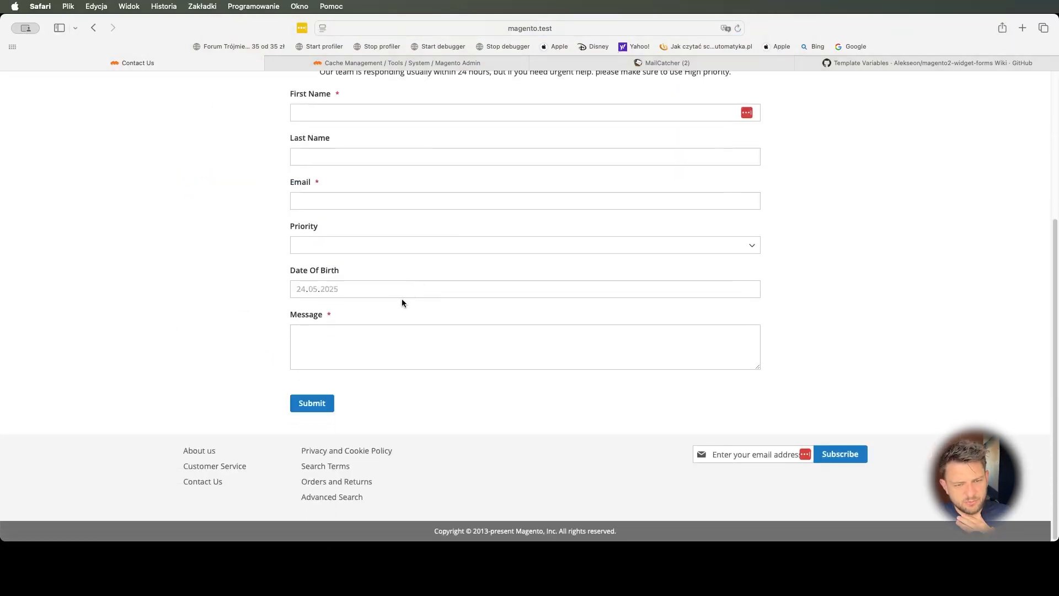
scroll(405, 298, "up", 5)
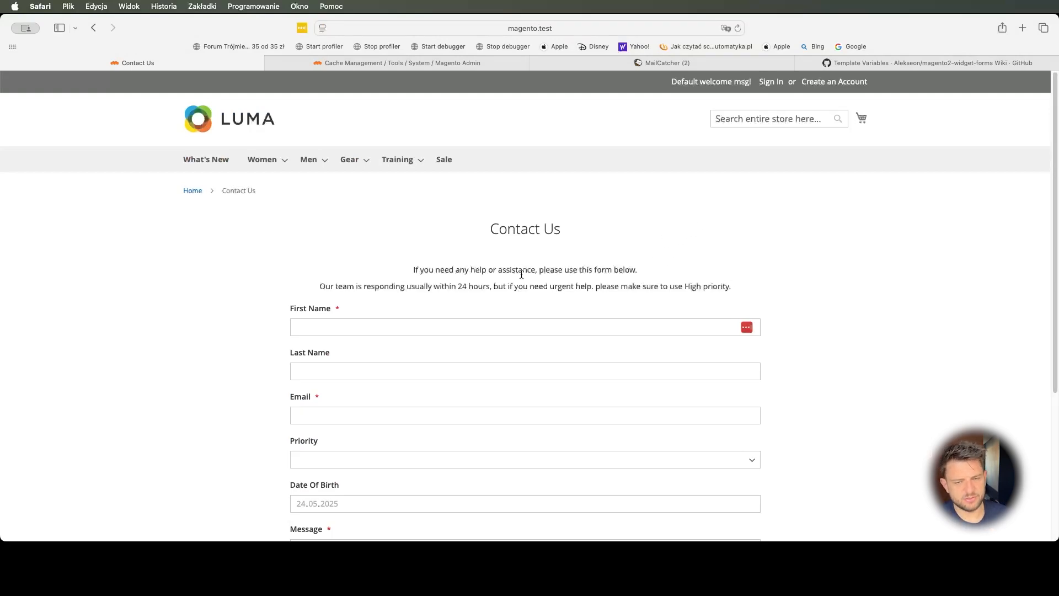
scroll(423, 233, "down", 1)
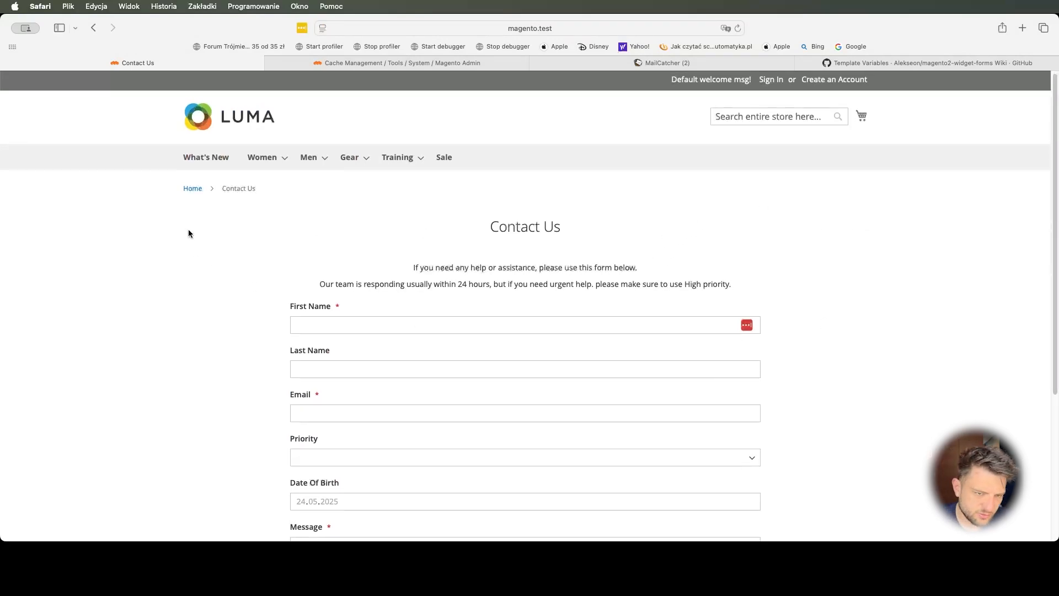
scroll(524, 346, "down", 4)
scroll(504, 381, "up", 4)
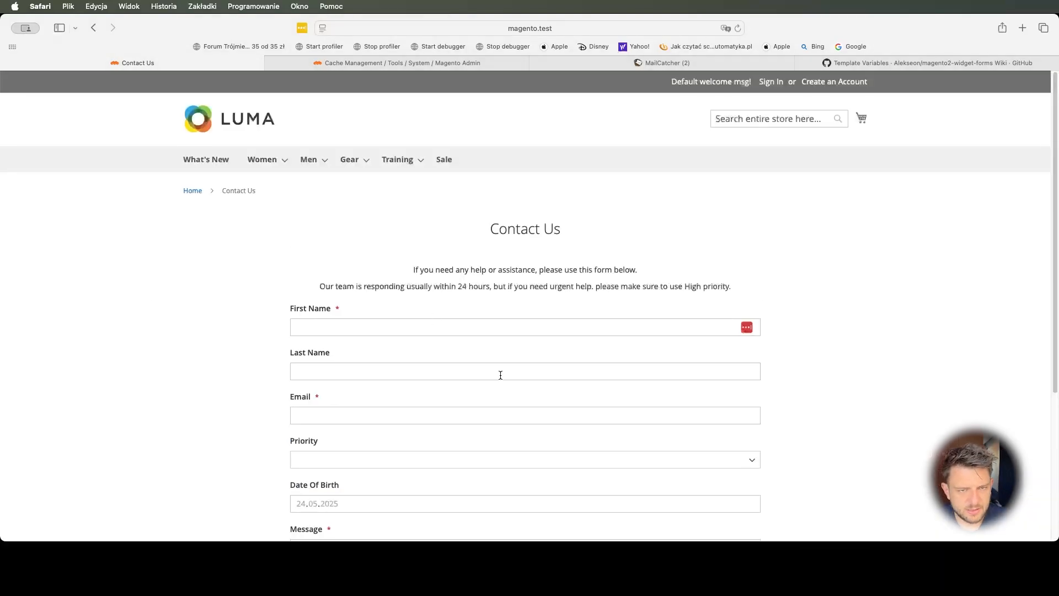